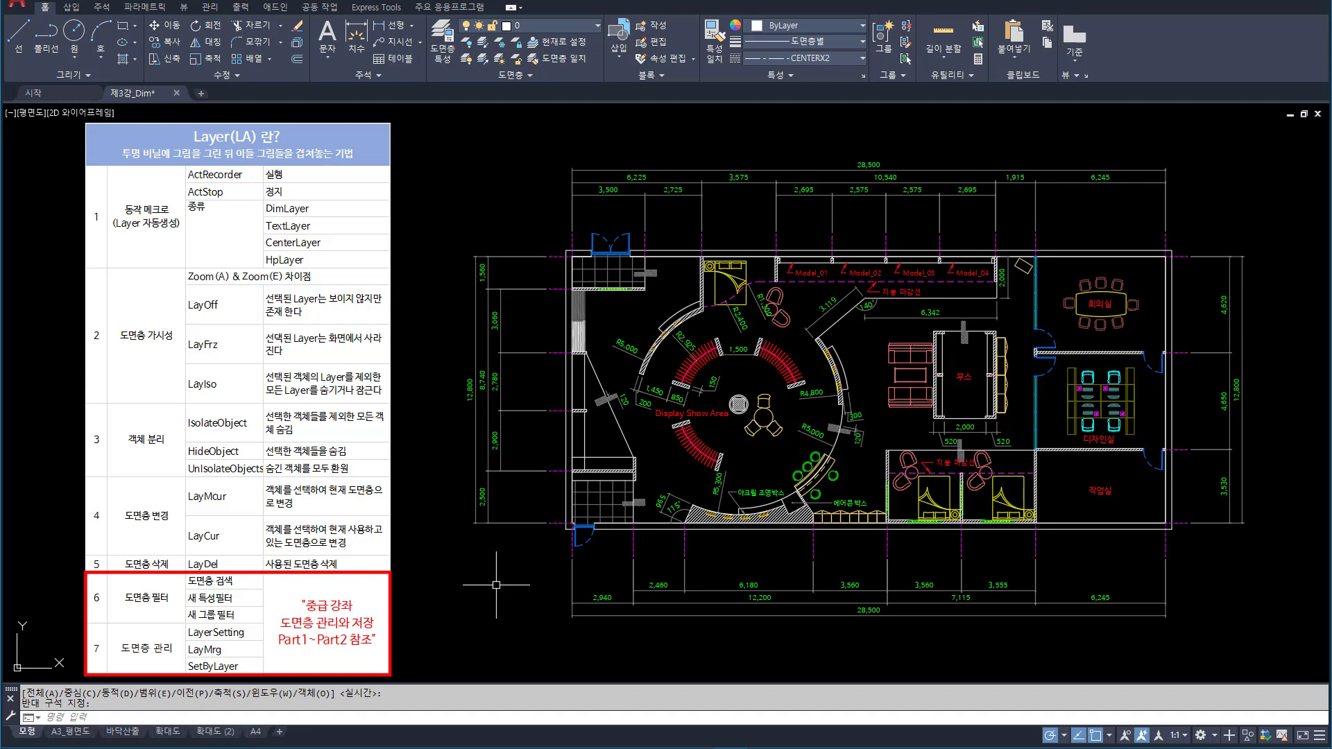
left_click_drag(169, 316, 399, 378)
key("Escape")
key("Escape")
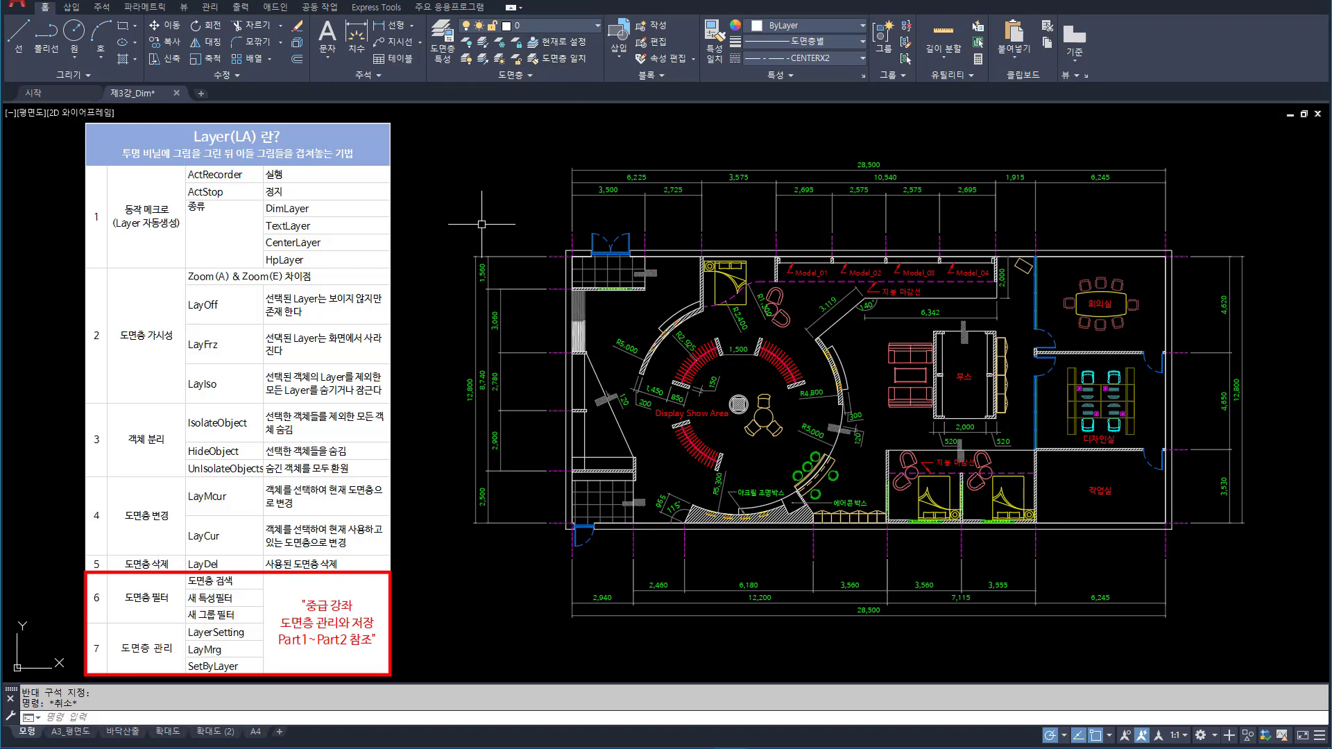
Step: Open the Layer Properties Manager and zoom the drawing to All
type("la")
key("Return")
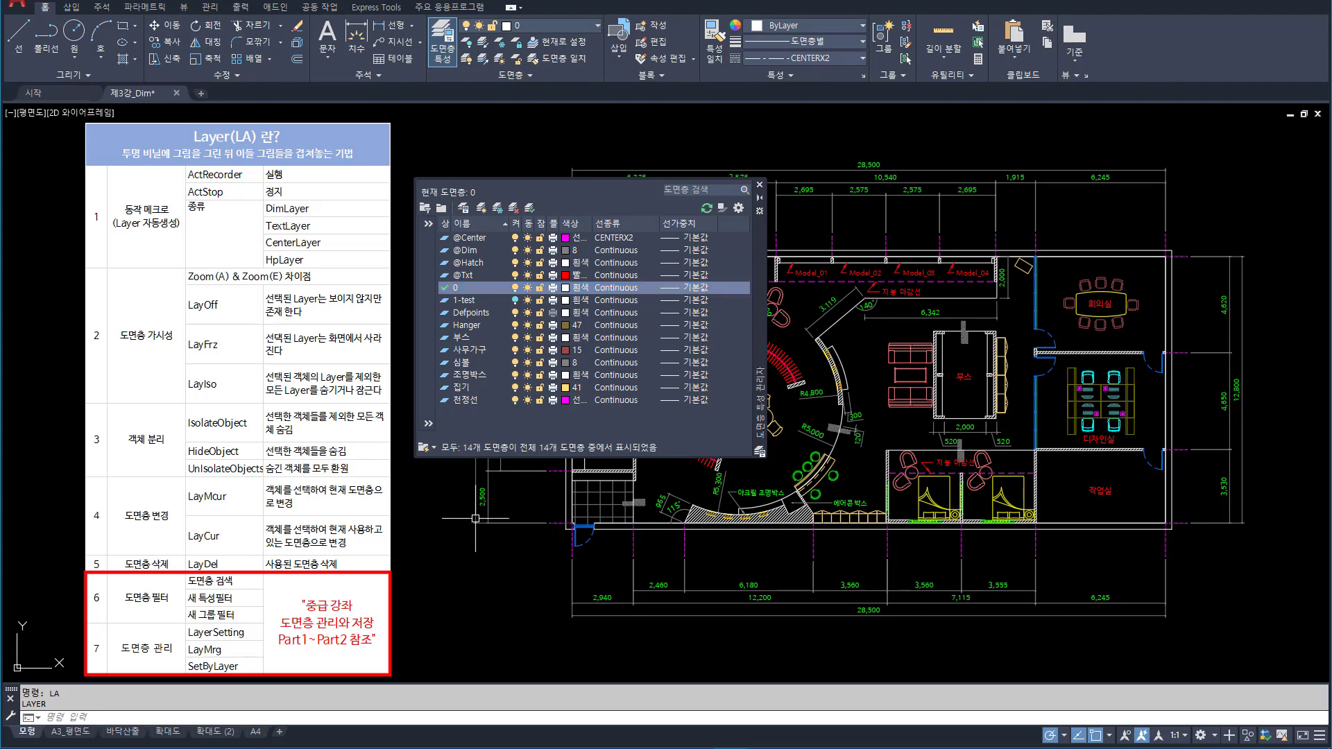
left_click(469, 565)
type("z")
key("Return")
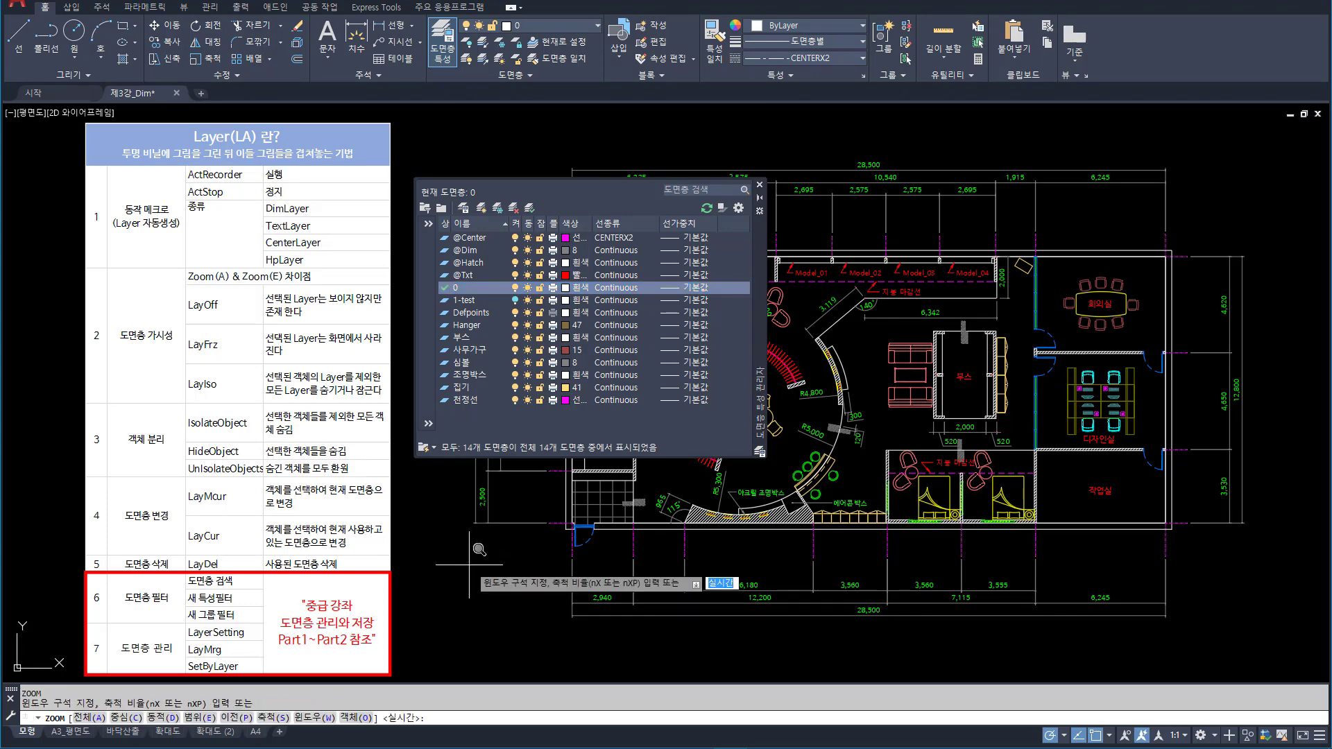
type("a")
key("Return")
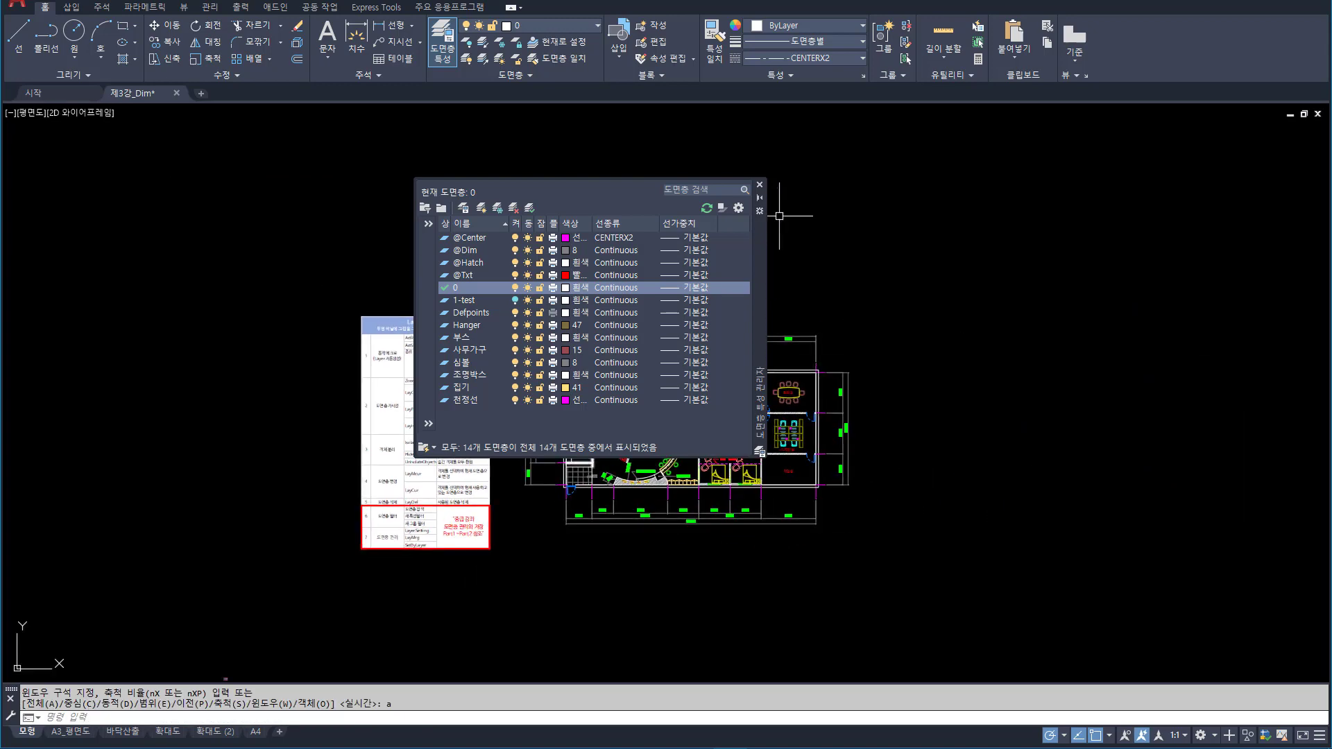
Step: Reposition the layer manager clear of the floor plan, then turn on the 1-test layer and freeze it
left_click_drag(761, 210, 1091, 148)
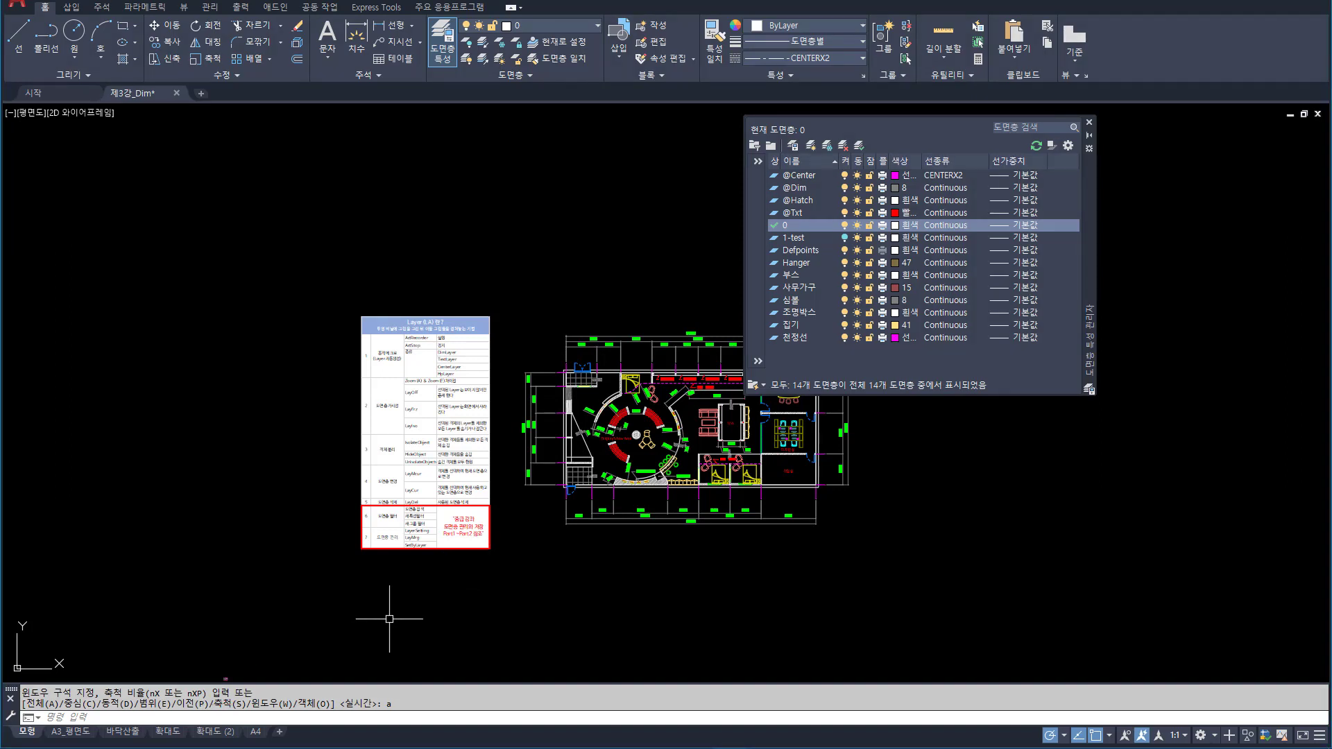
left_click_drag(1091, 226, 702, 256)
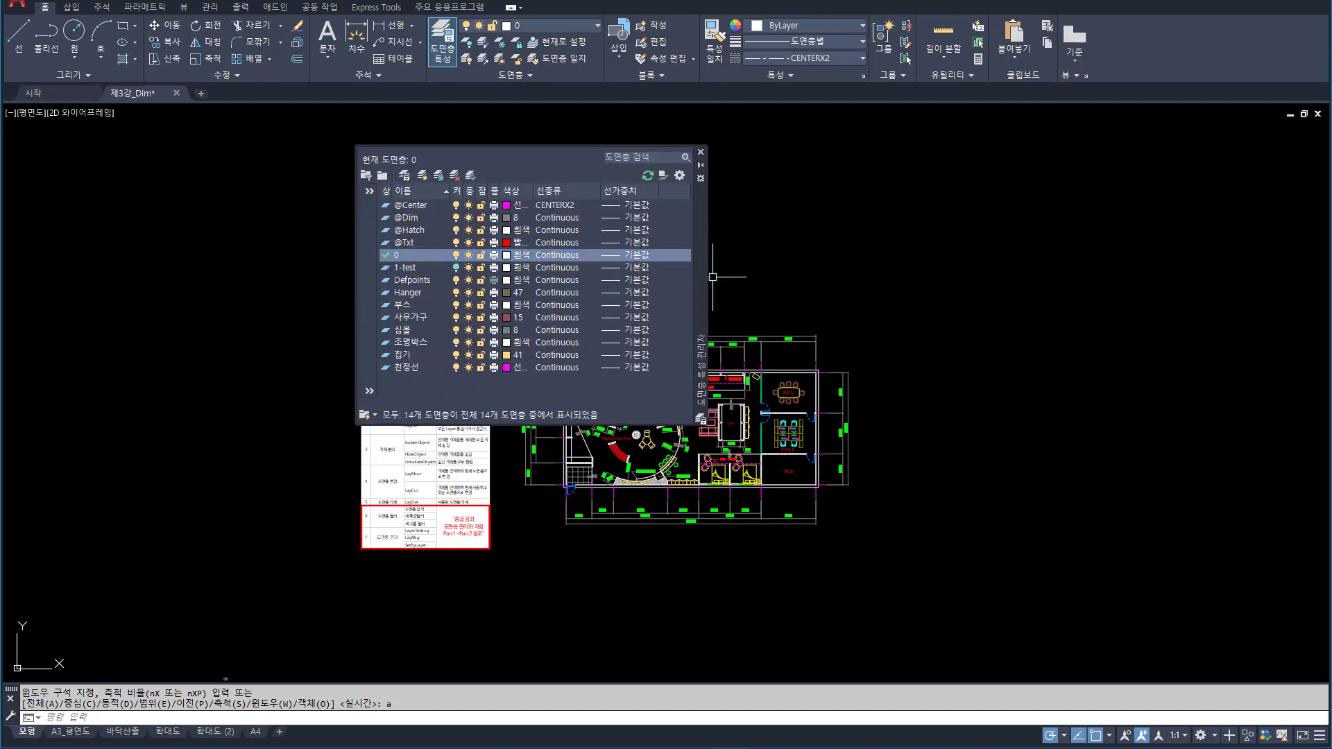
left_click(455, 267)
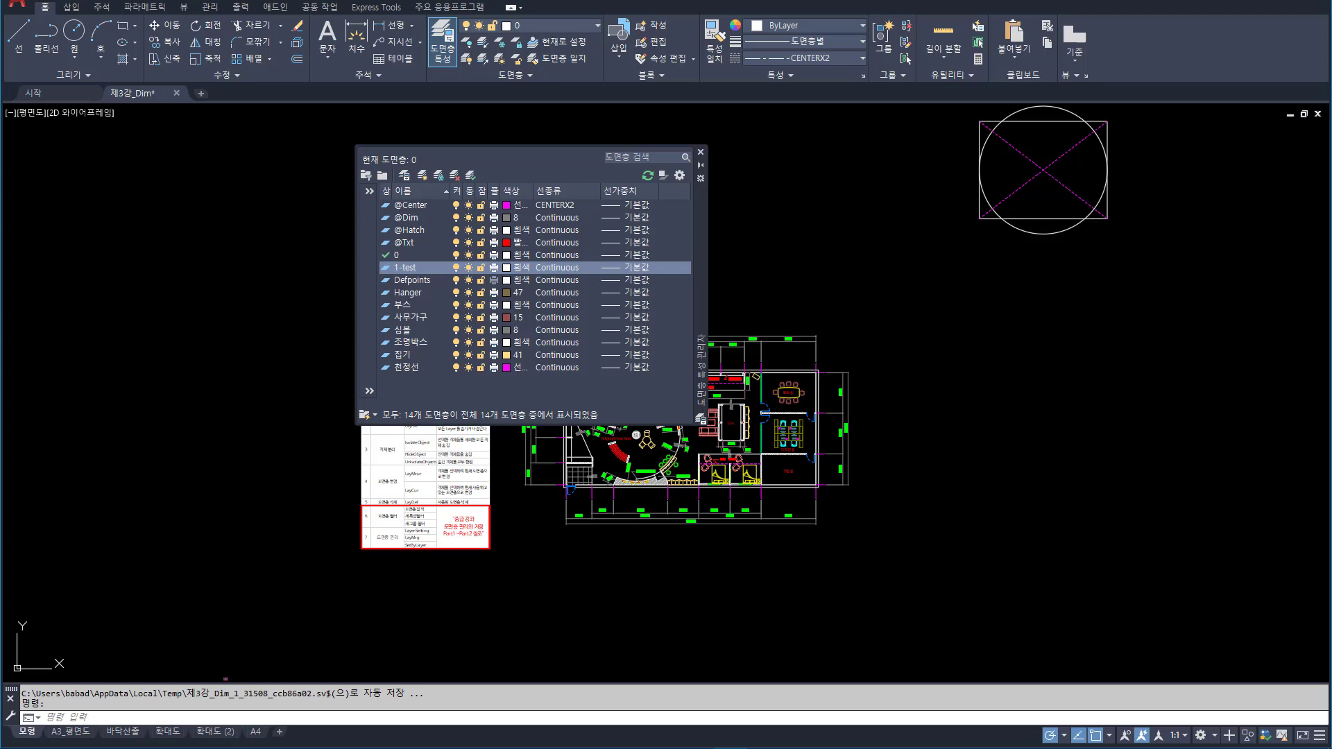
left_click(468, 267)
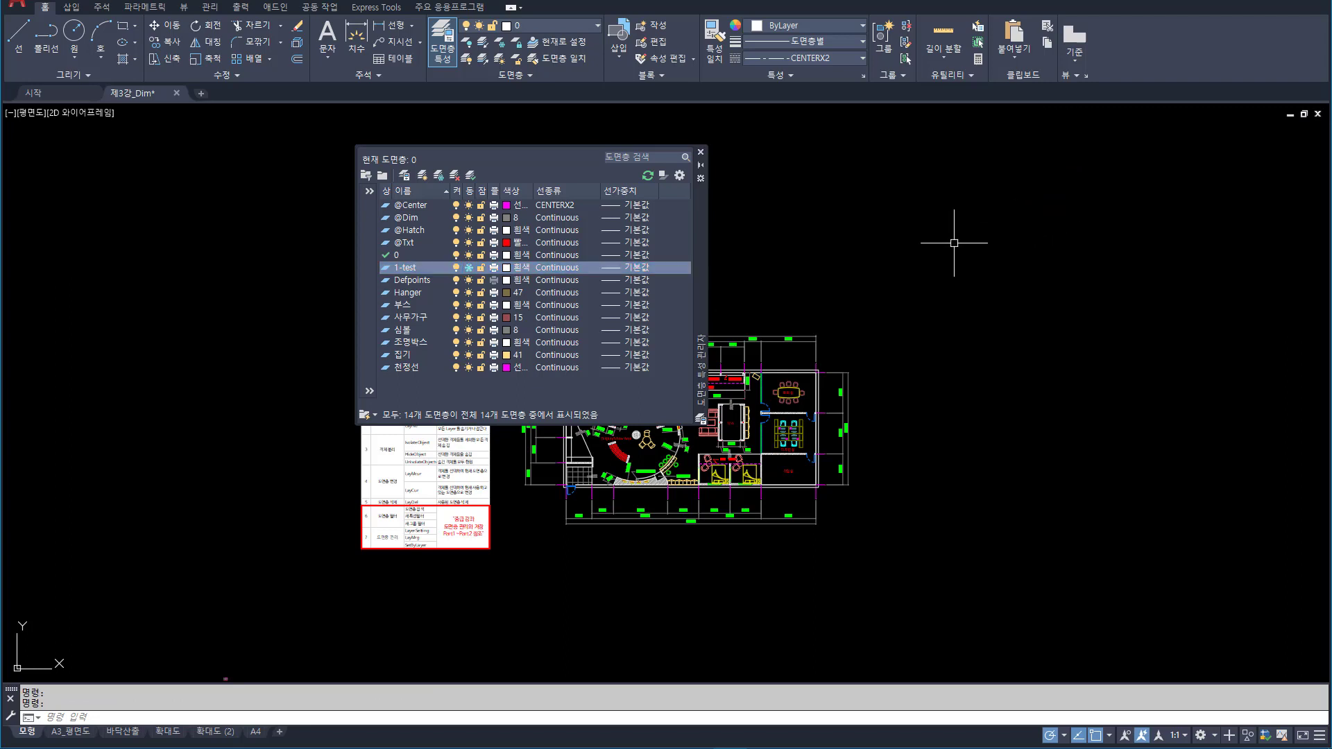
Step: Zoom to All with the 1-test layer frozen
type("z")
key("Return")
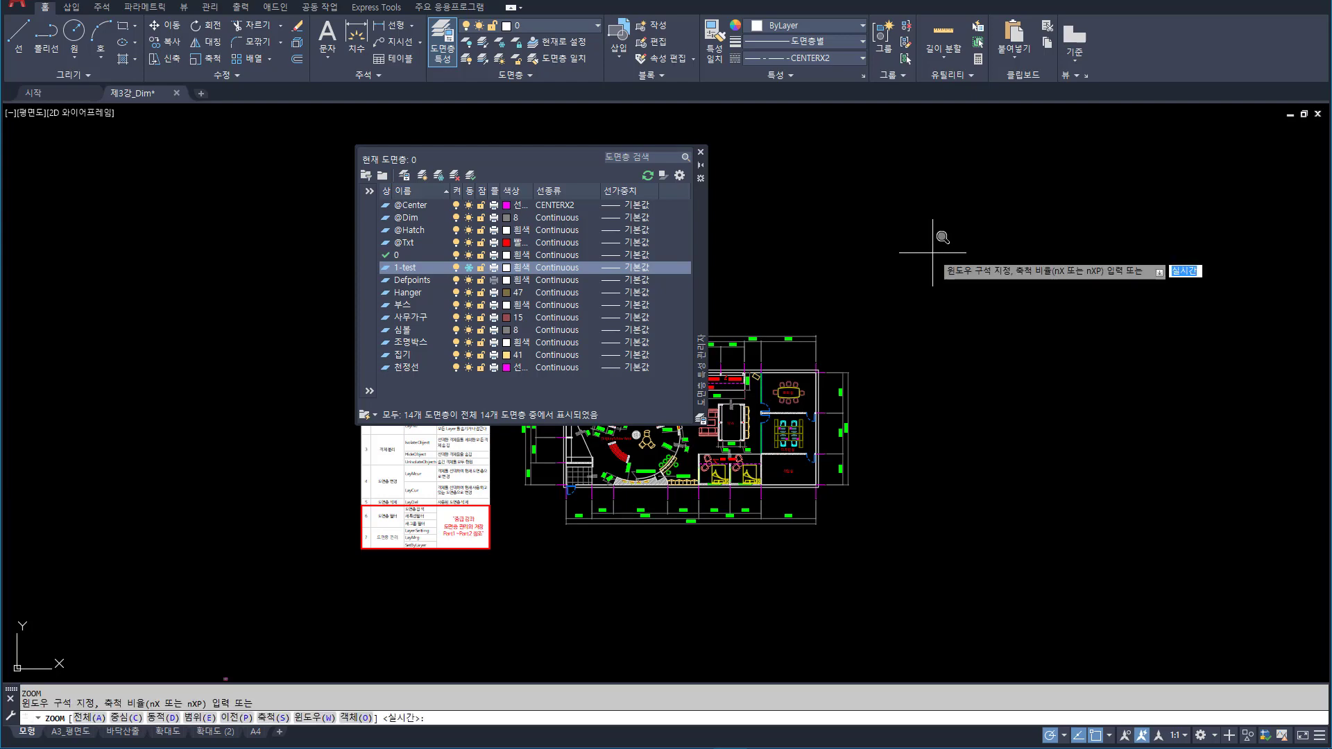
type("a")
key("Return")
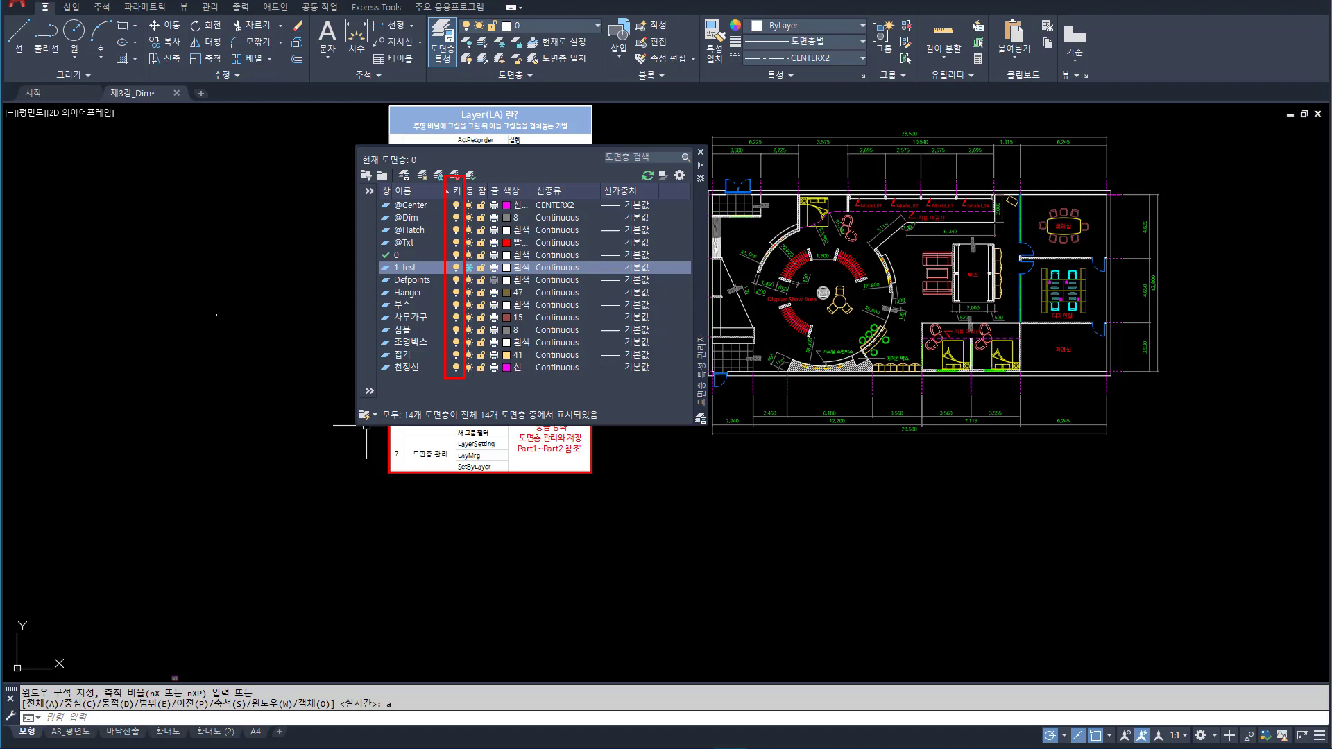
Step: Zoom in on the tiny grid area below the layer table and close the layer manager for a closer look
middle_click_drag(312, 573, 433, 468)
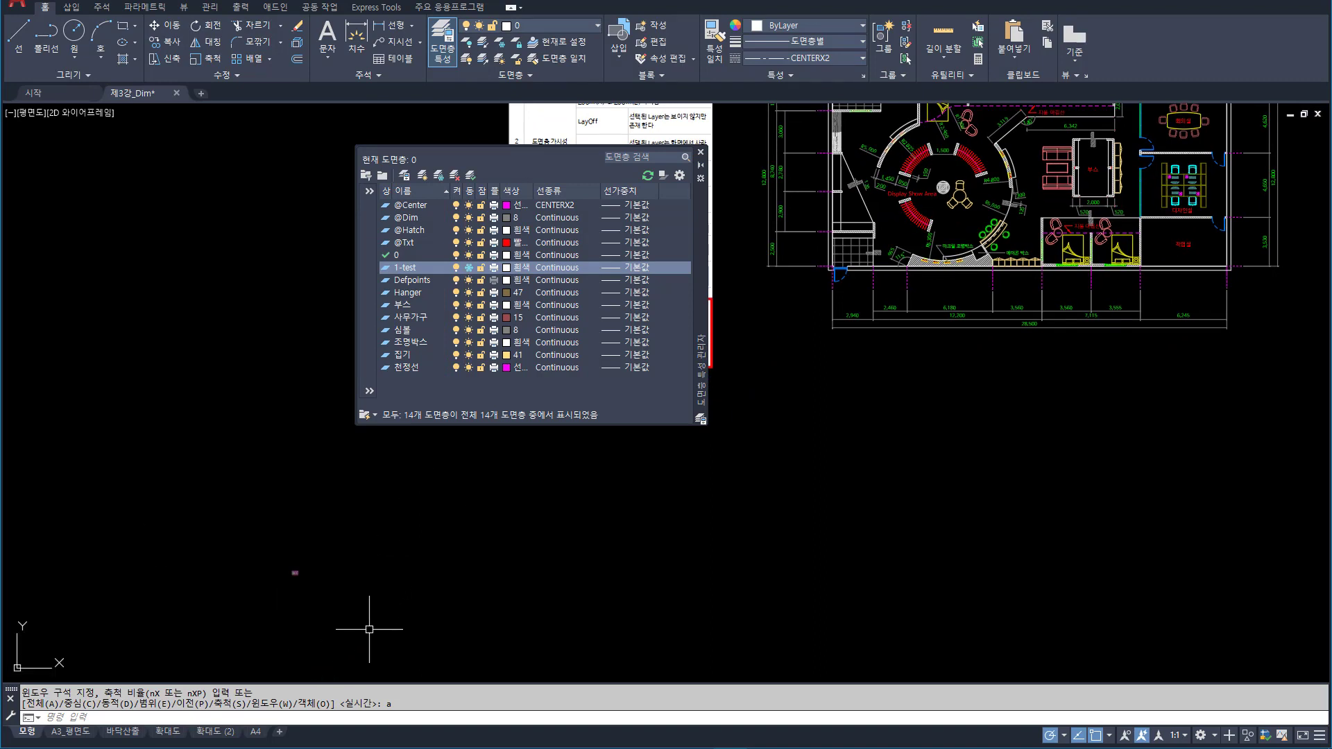
type("Z")
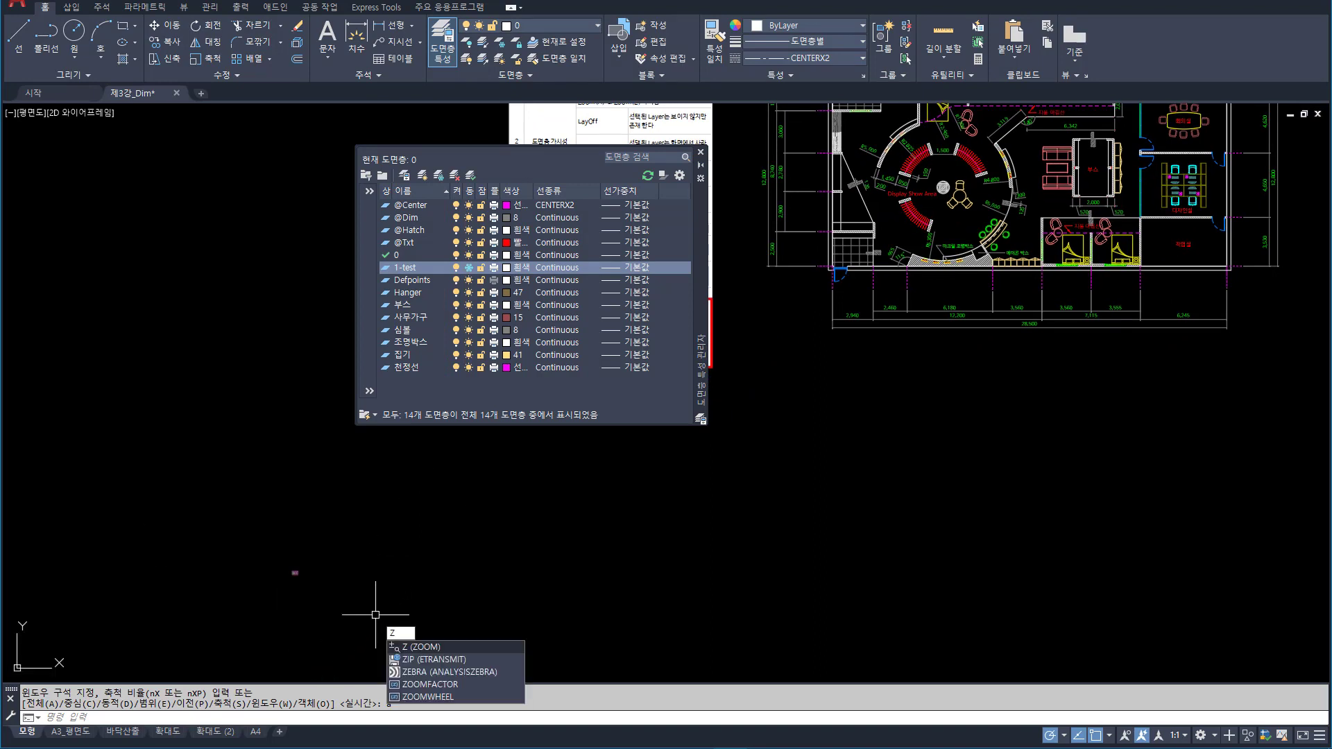
key("Return")
left_click(289, 572)
scroll(320, 539, "up", 1)
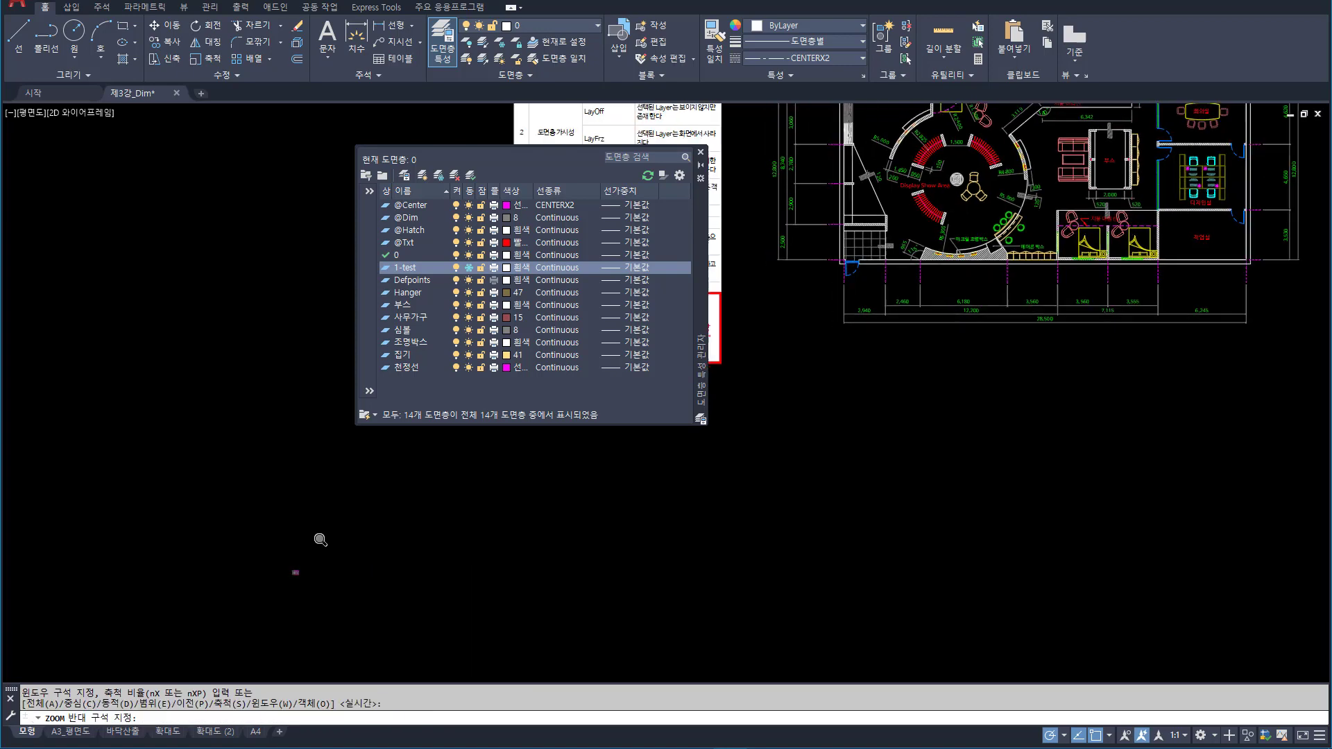
left_click(321, 540)
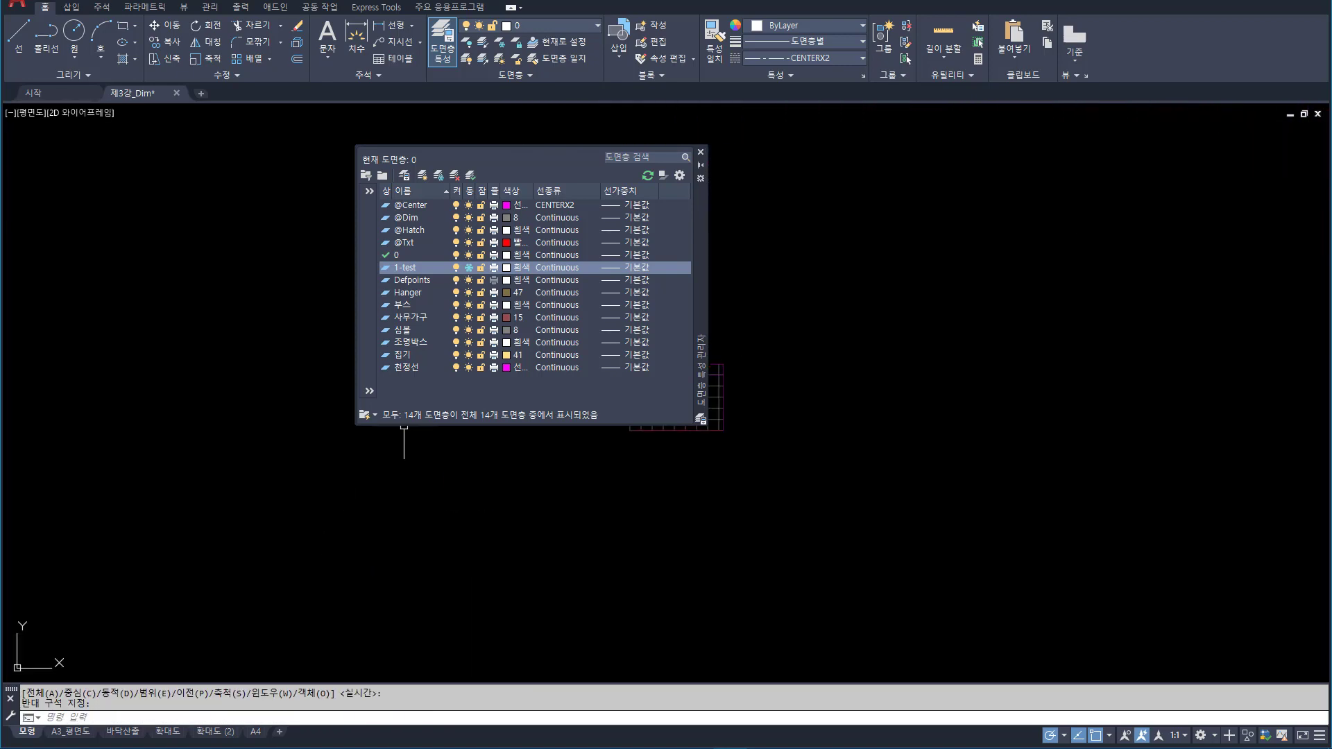
left_click(700, 152)
scroll(717, 361, "up", 4)
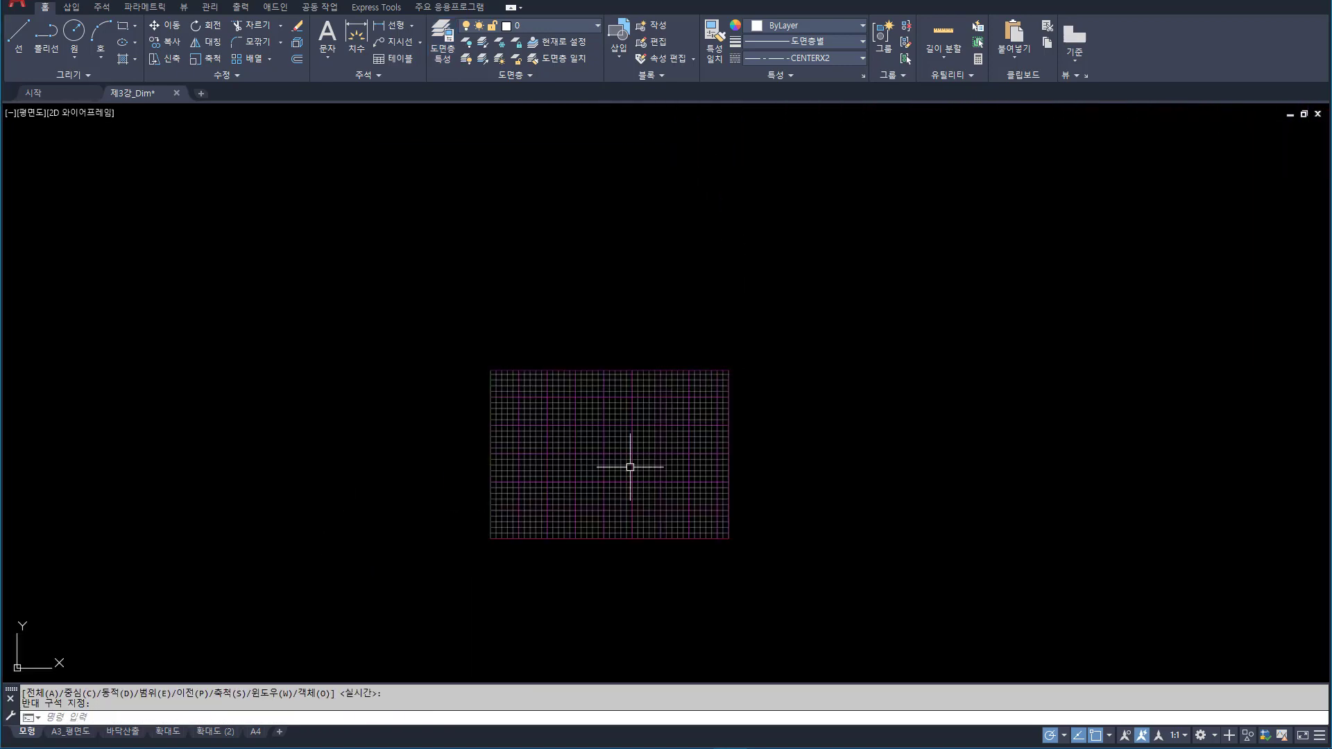
middle_click_drag(629, 467, 461, 467)
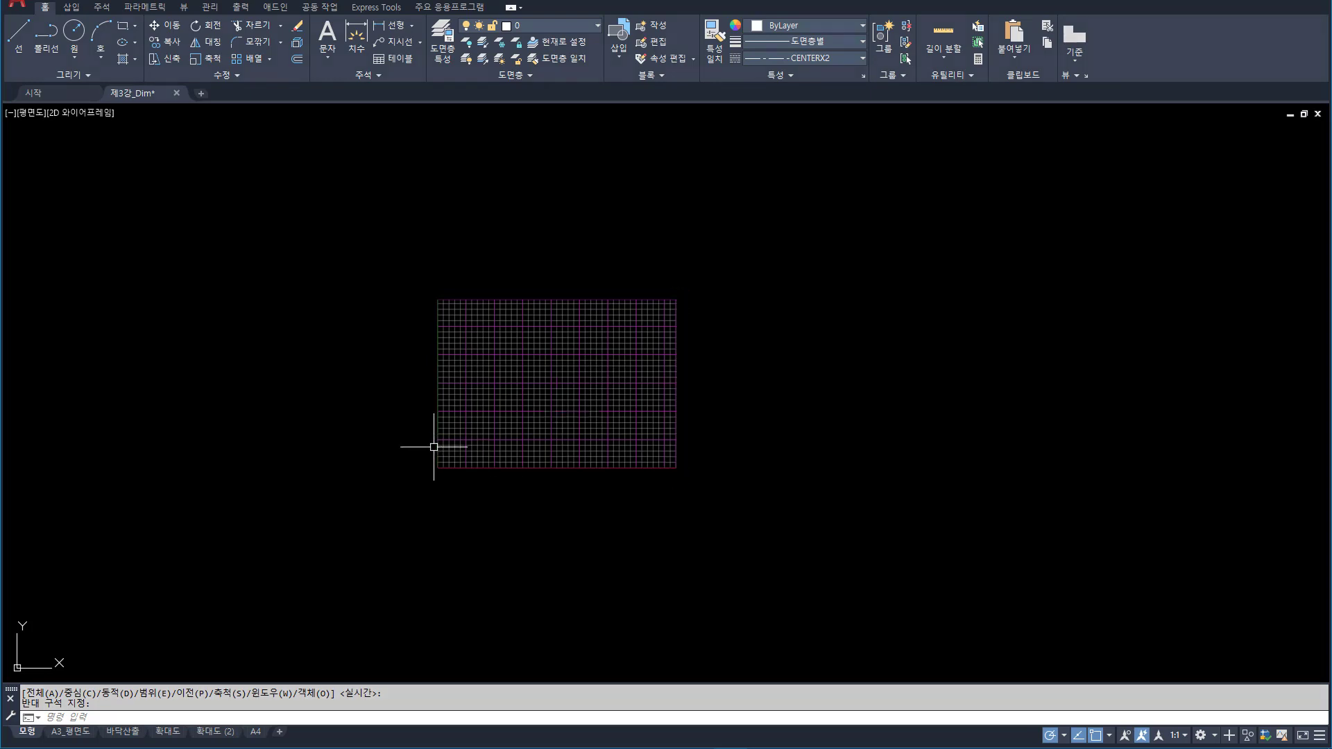
Step: Reset the model space limits with LIMITS to a rectangle enclosing the layer table and the floor plan
type("z")
key("Return")
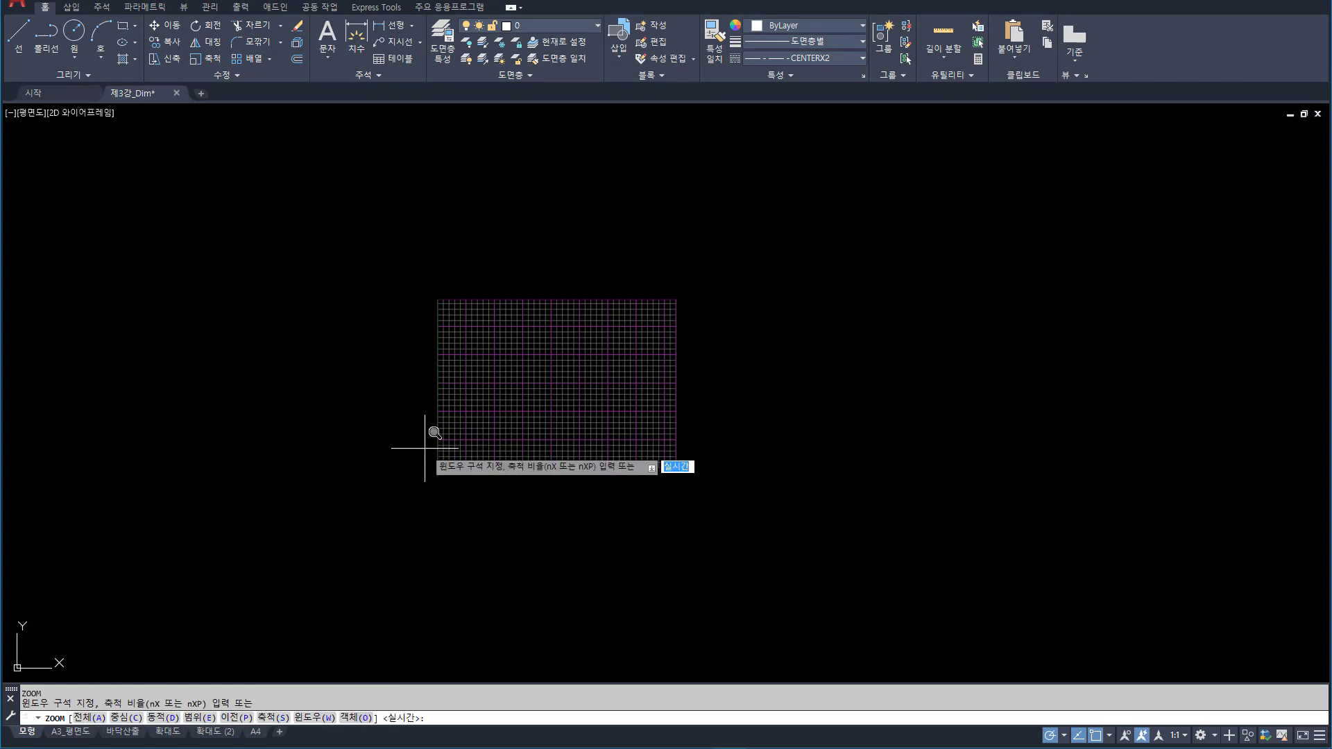
type("a")
key("Return")
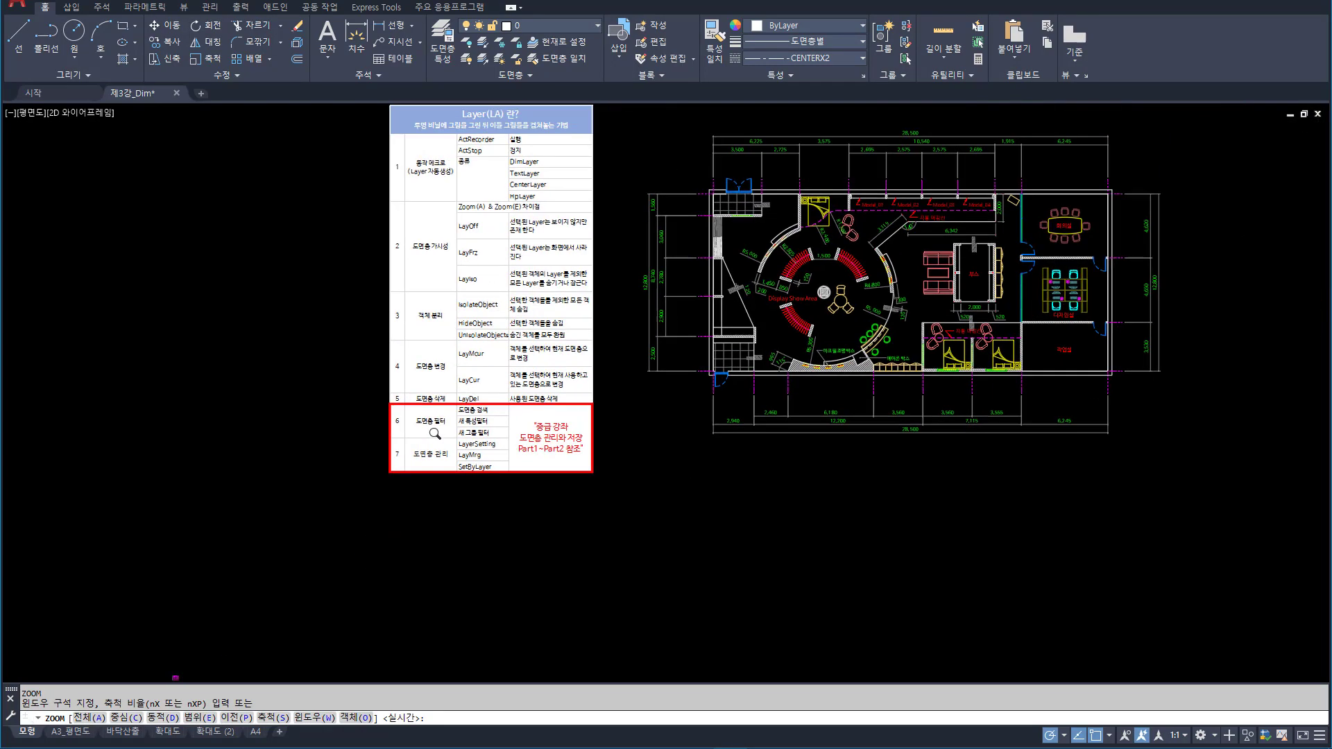
type("limits")
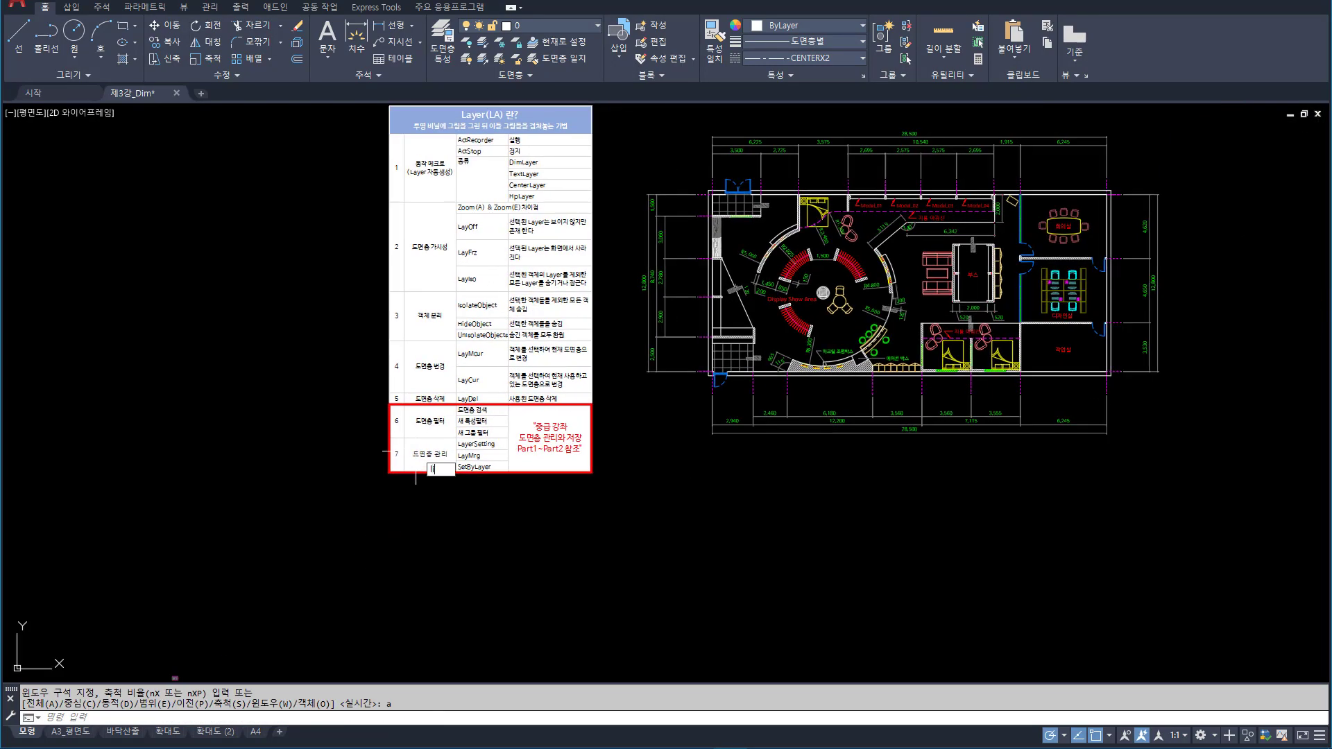
key("Return")
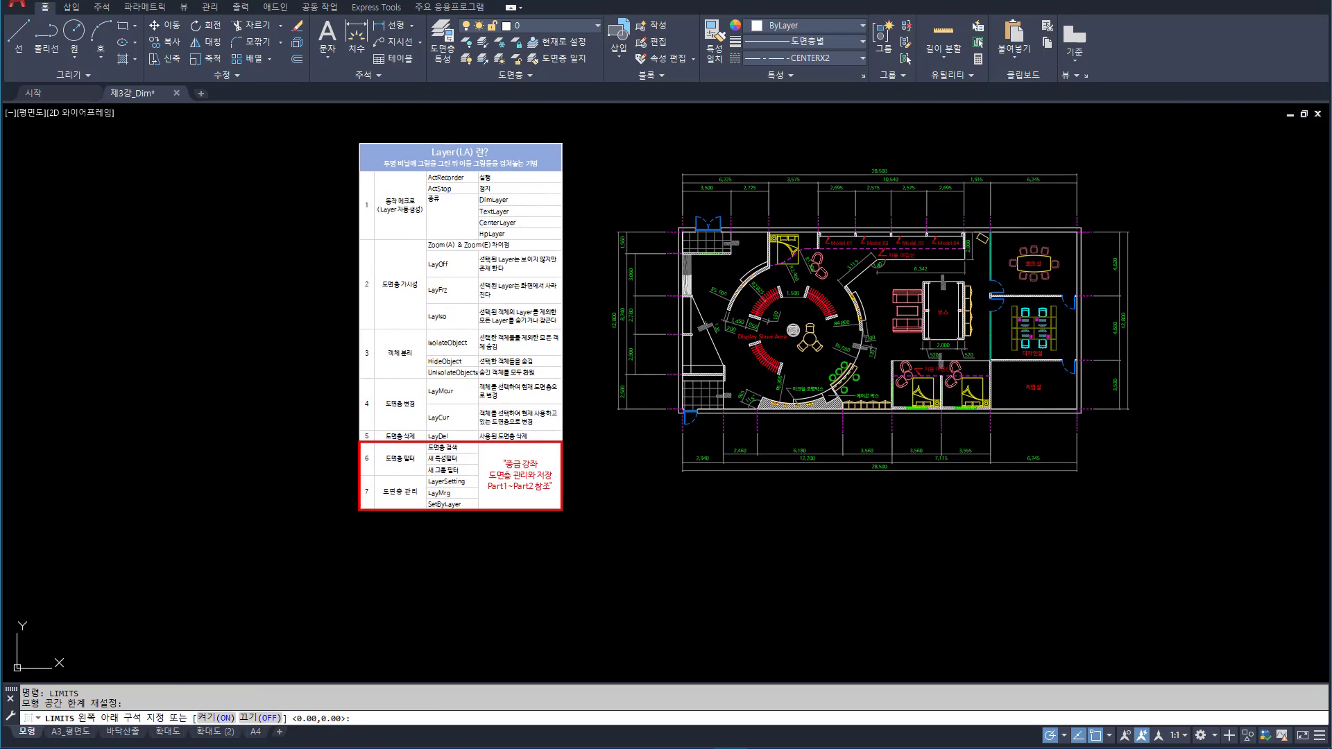
key("Return")
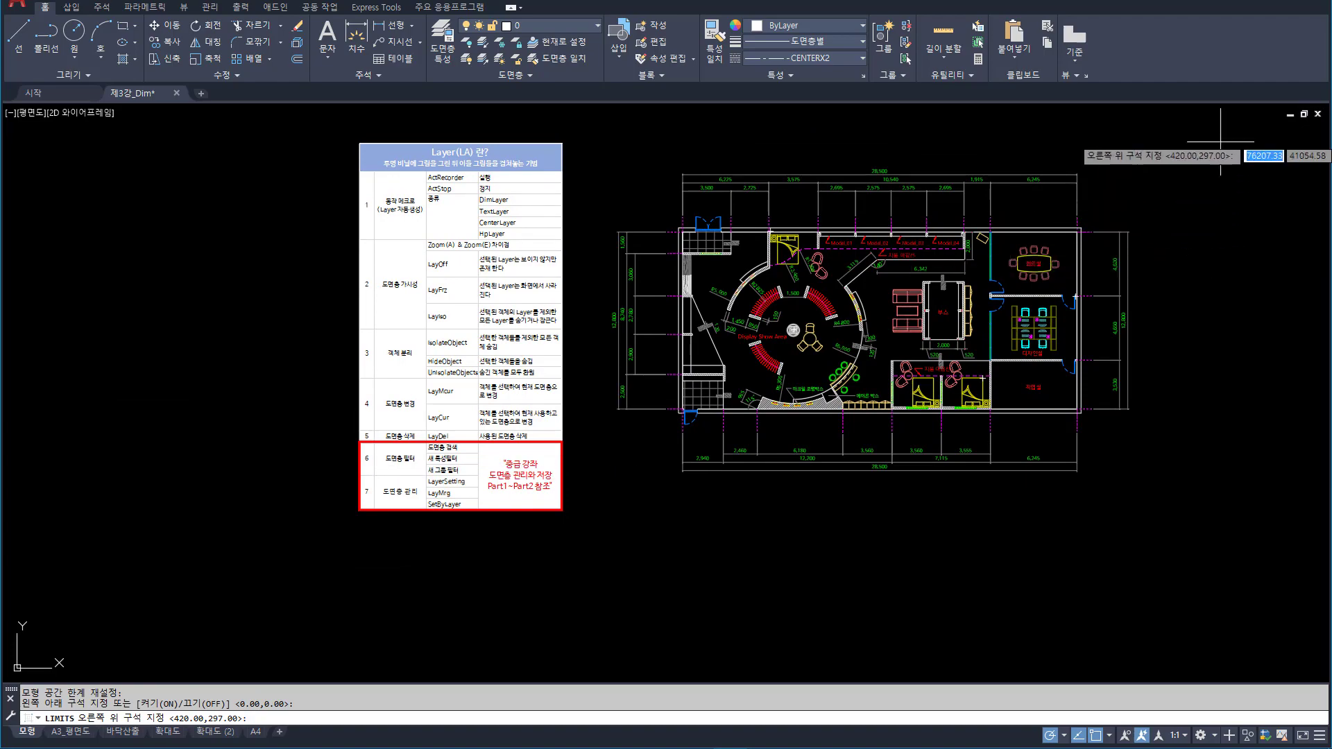
left_click(1157, 135)
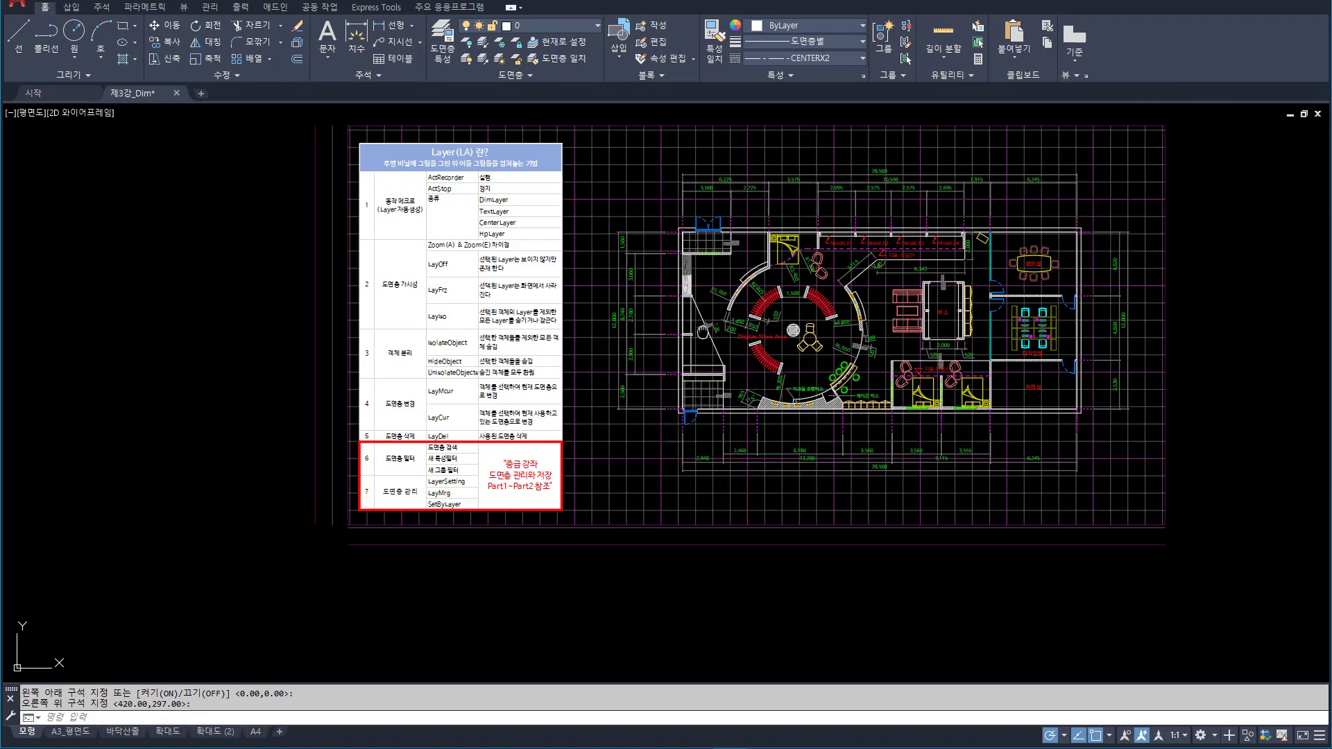
Step: Zoom to All with the enlarged limits, and undo both the zoom and the limits change
middle_click_drag(703, 331, 675, 346)
type("z")
key("Return")
type("a")
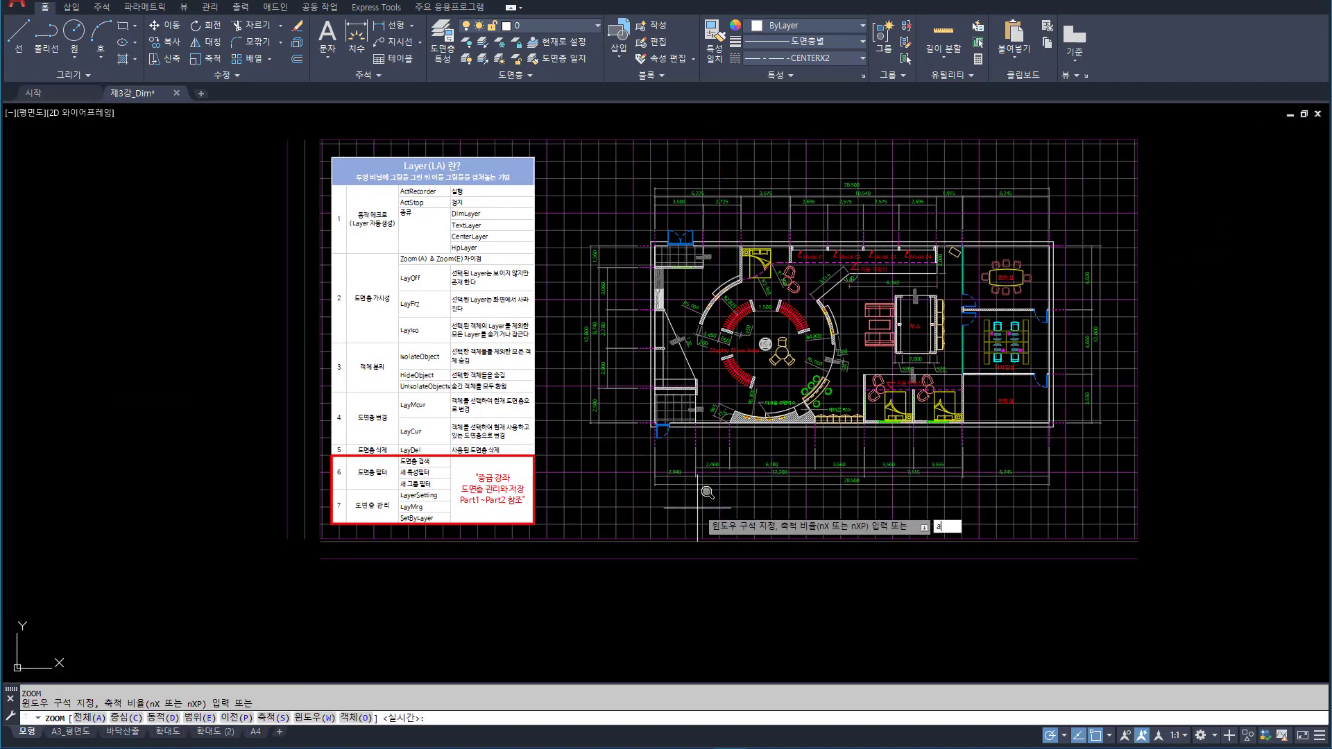
key("Return")
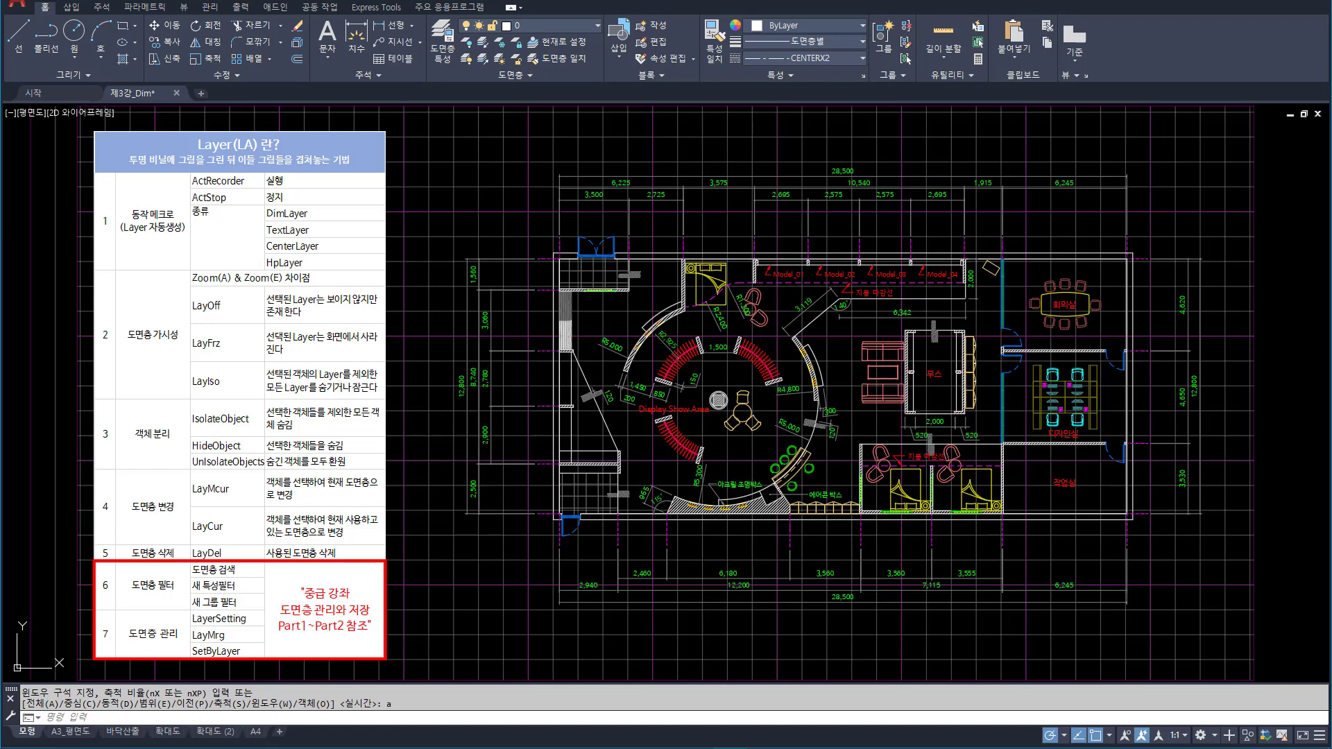
key("ctrl+z")
key("ctrl+z")
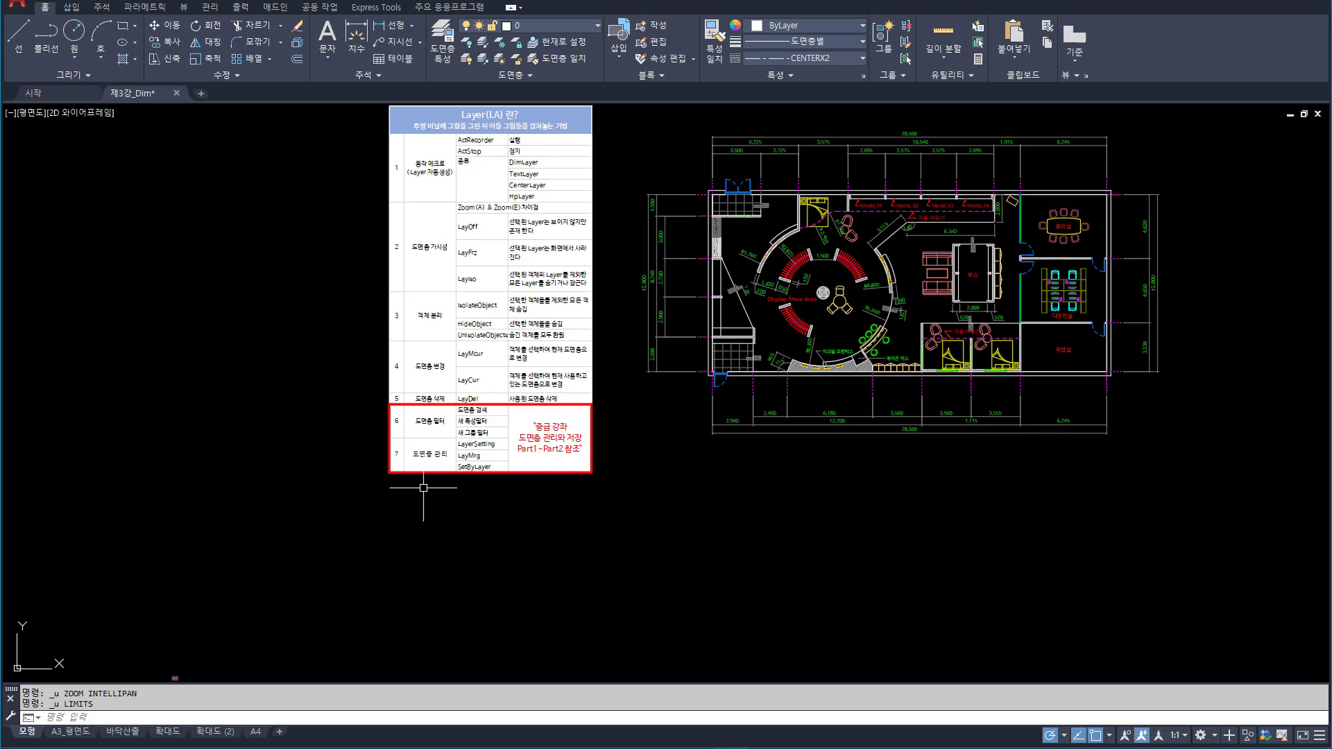
Step: Compare Zoom All with Zoom Extents on the drawing
type("z")
key("Return")
type("a")
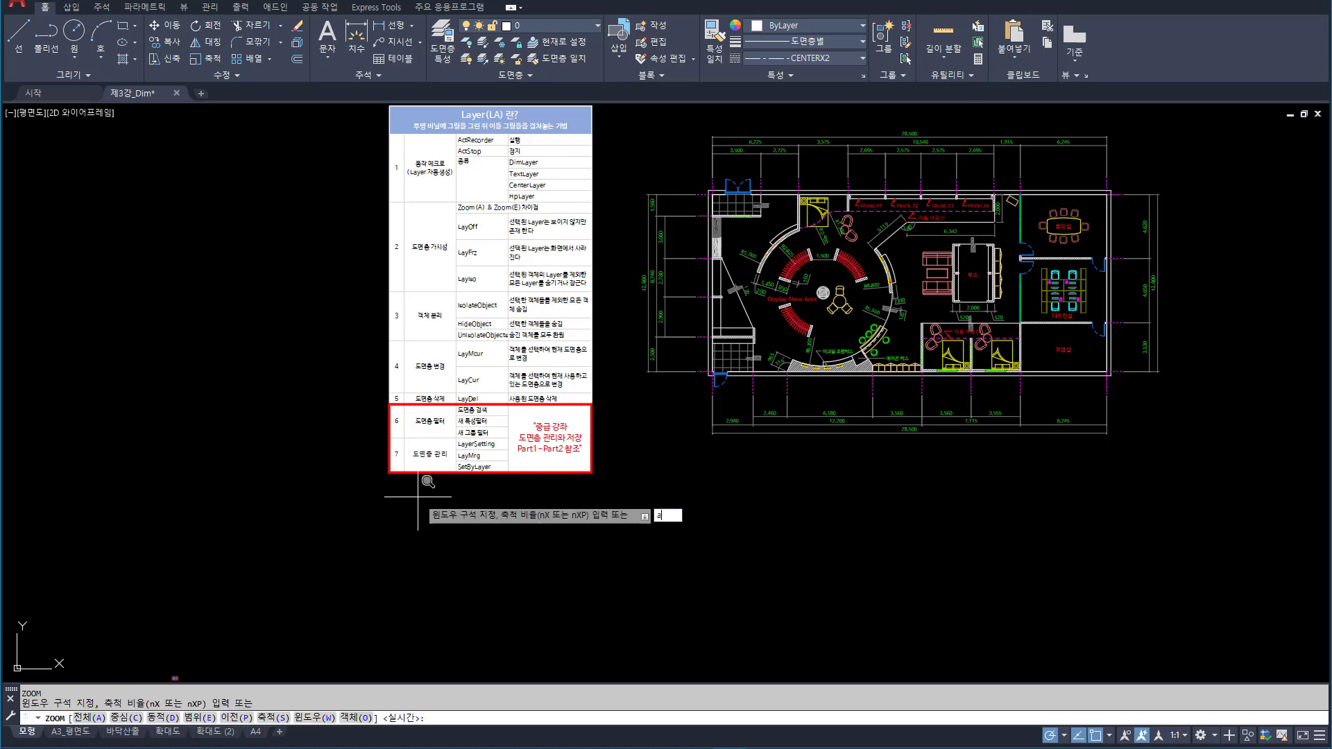
key("Return")
type("z")
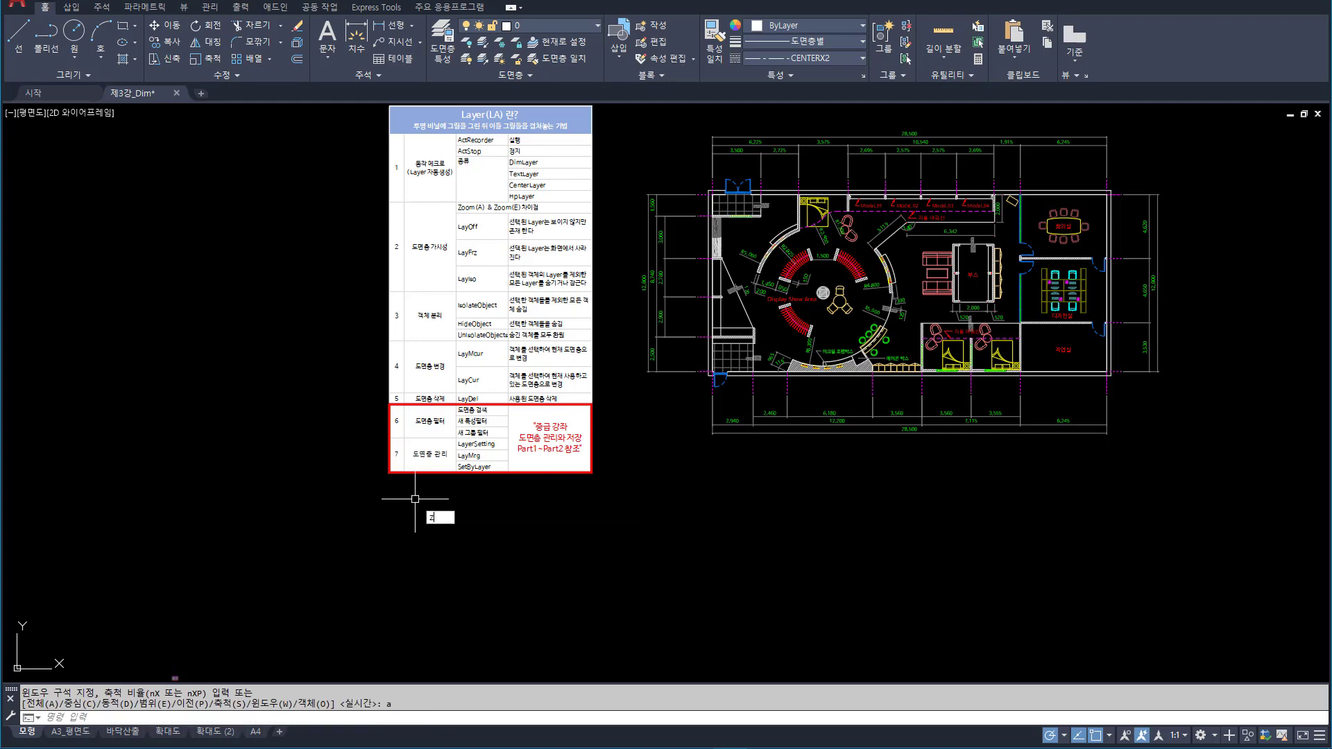
key("Return")
type("e")
key("Return")
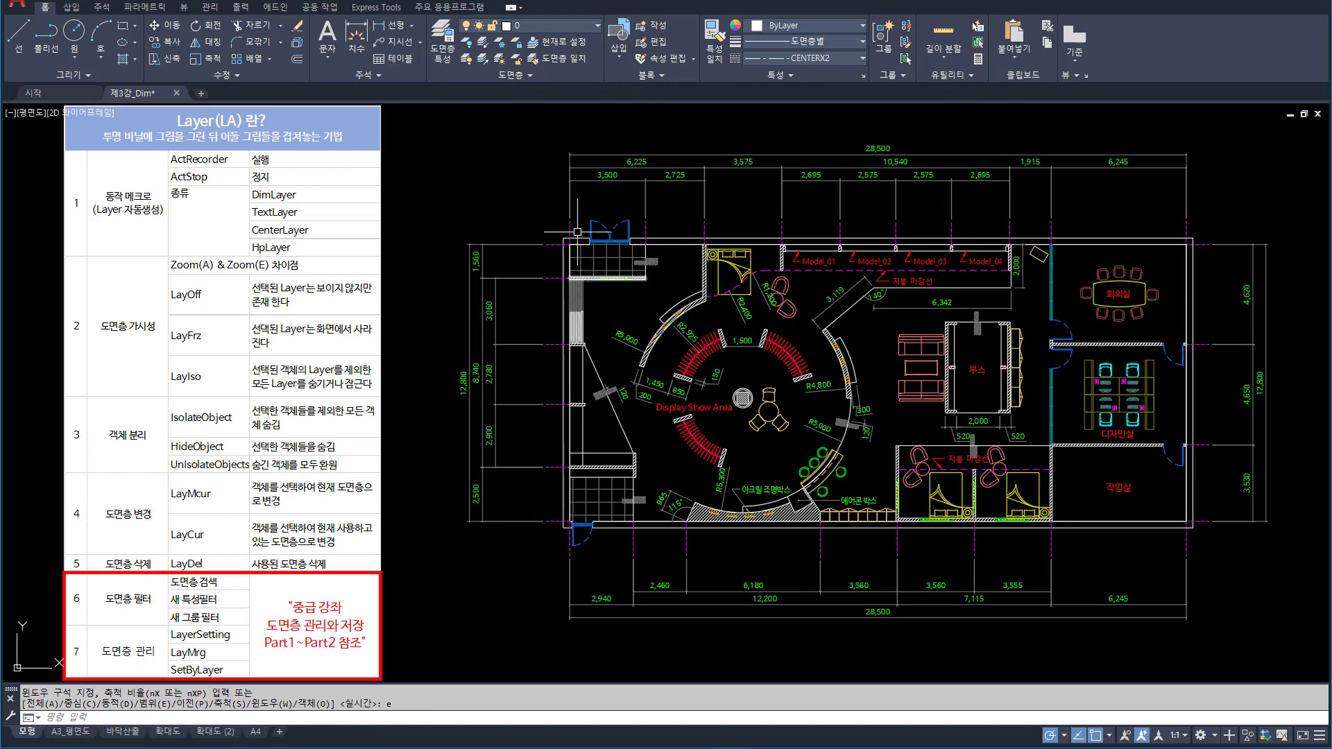
Step: Reopen the Layer Properties Manager, thaw the 1-test layer and turn it off
key("Escape")
type("la")
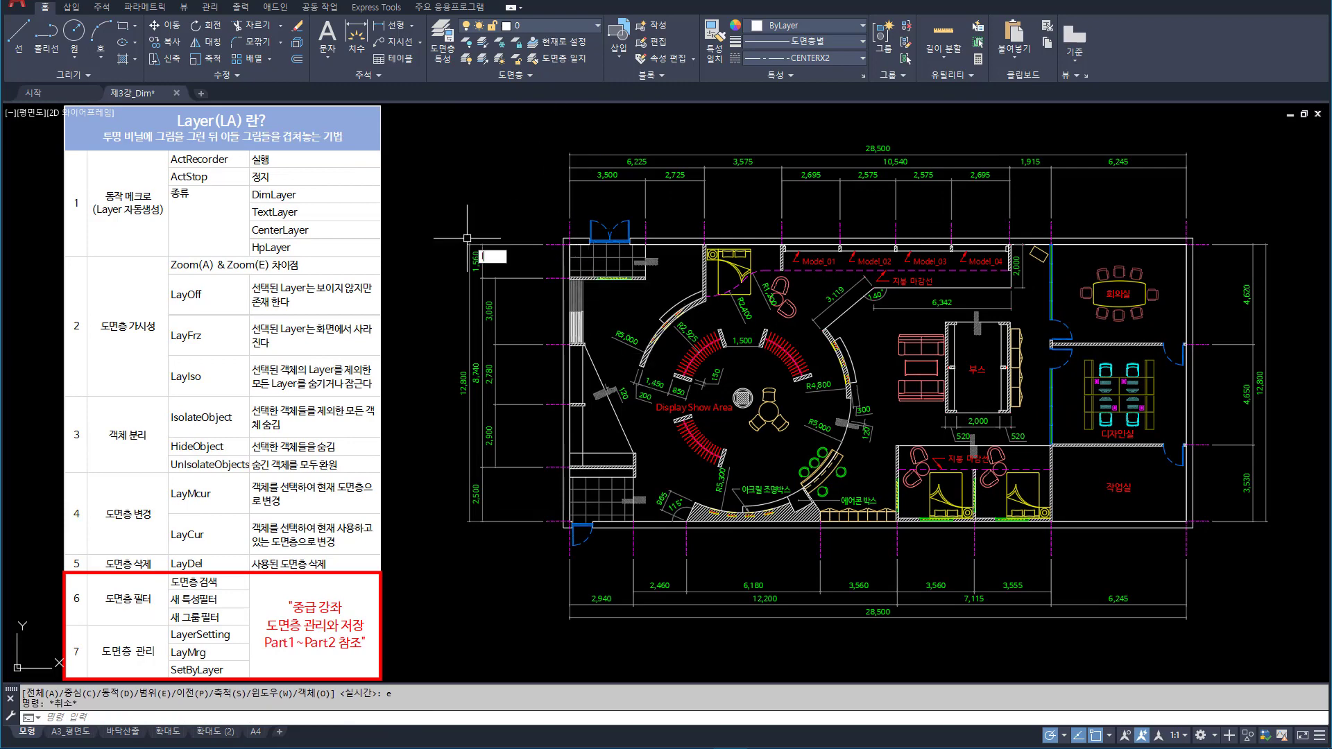
key("Return")
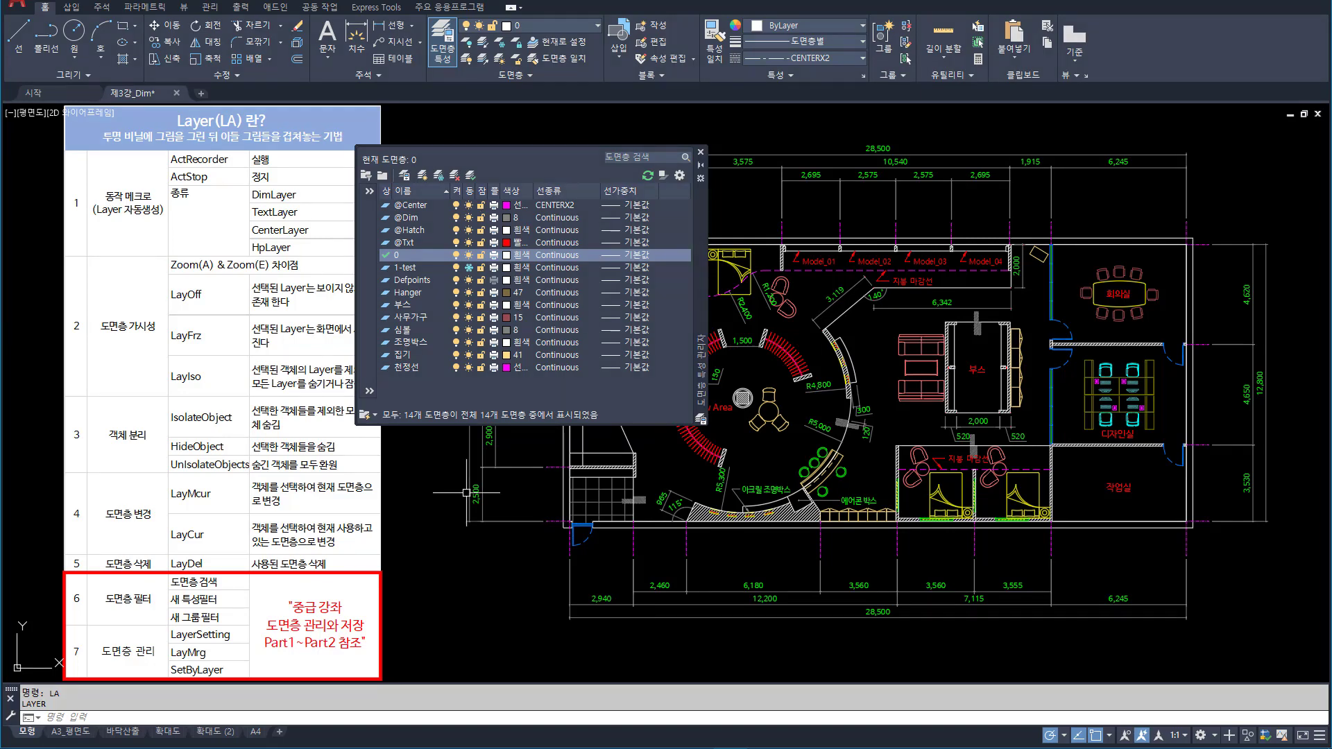
left_click(468, 267)
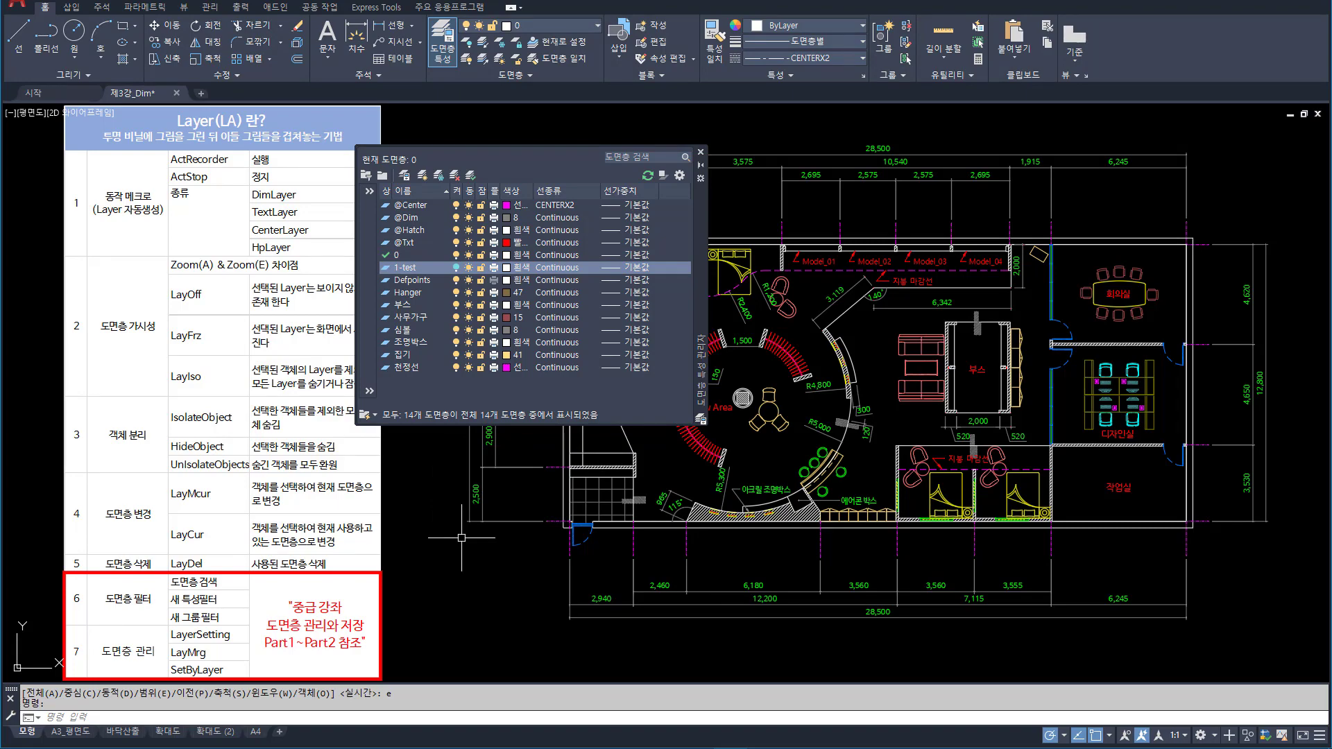
Step: Zoom to Extents with the 1-test layer turned off, repeating the zoom with the layer manager moved aside
type("z")
key("Return")
type("e")
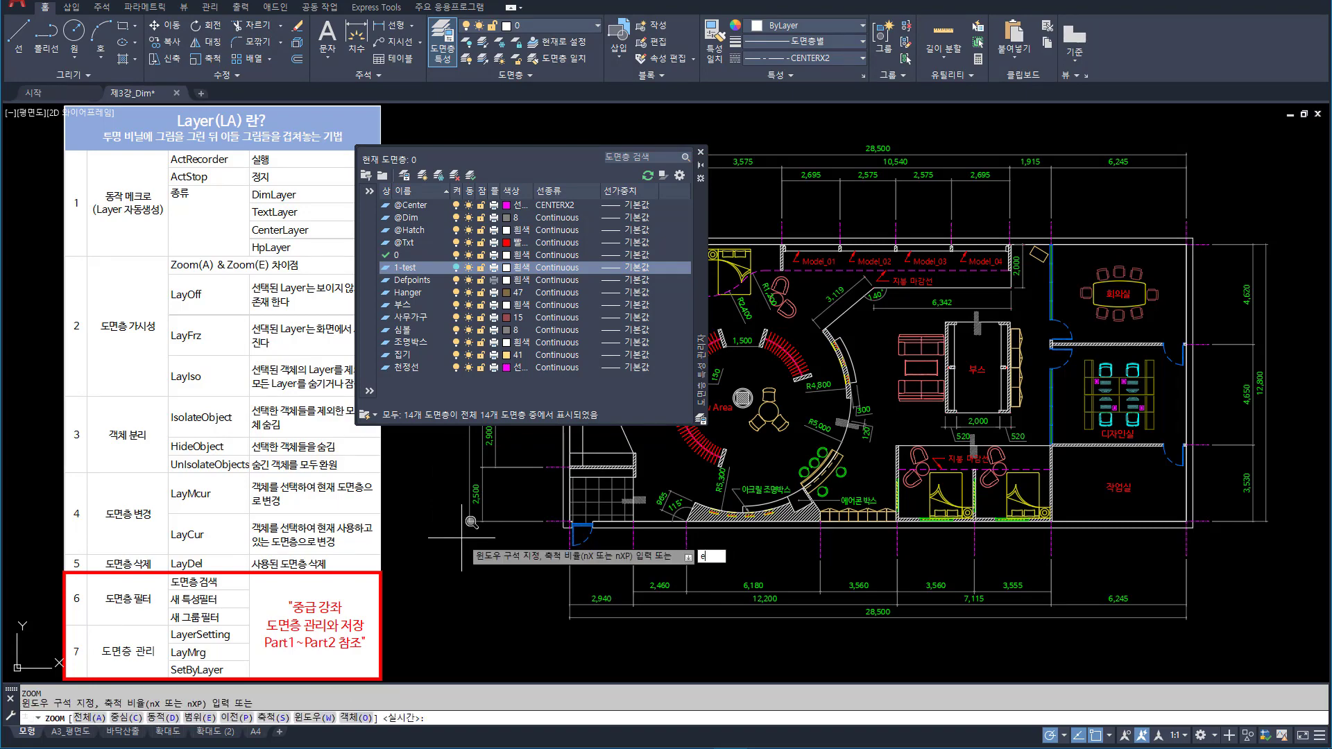
key("Return")
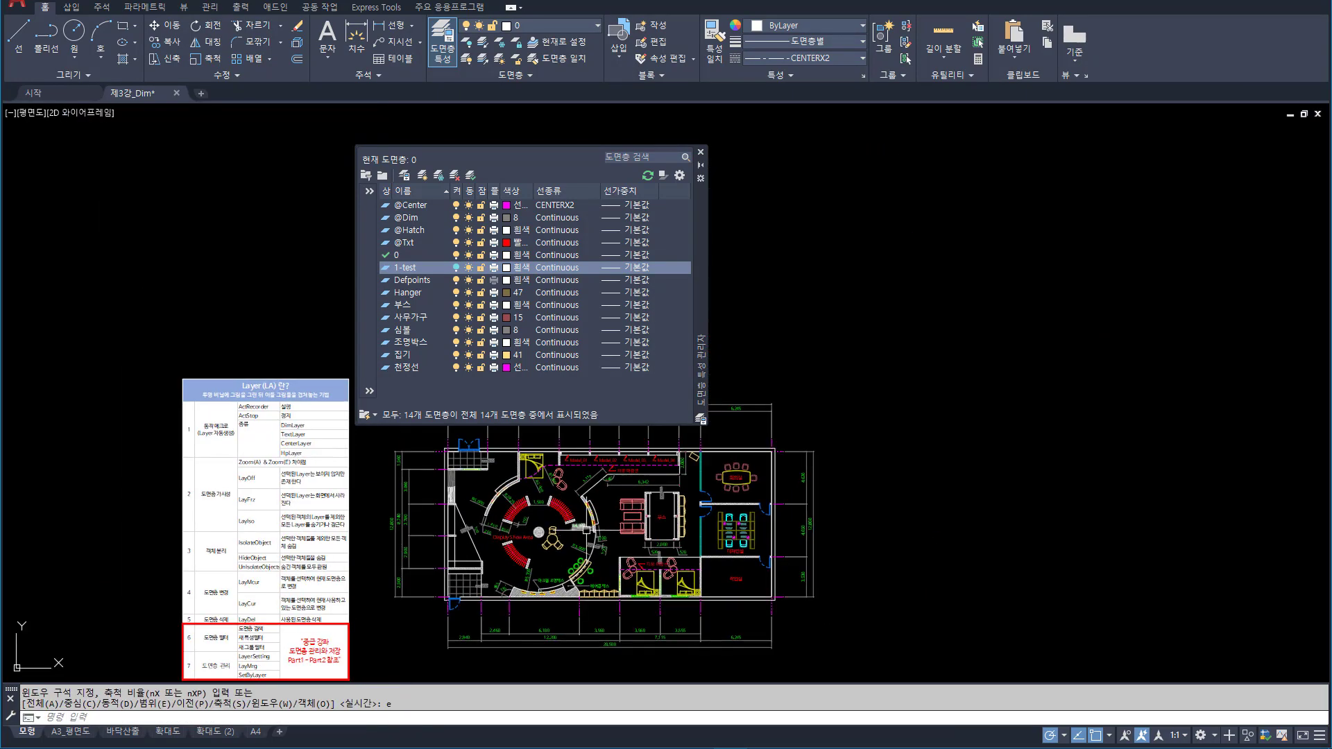
key("Return")
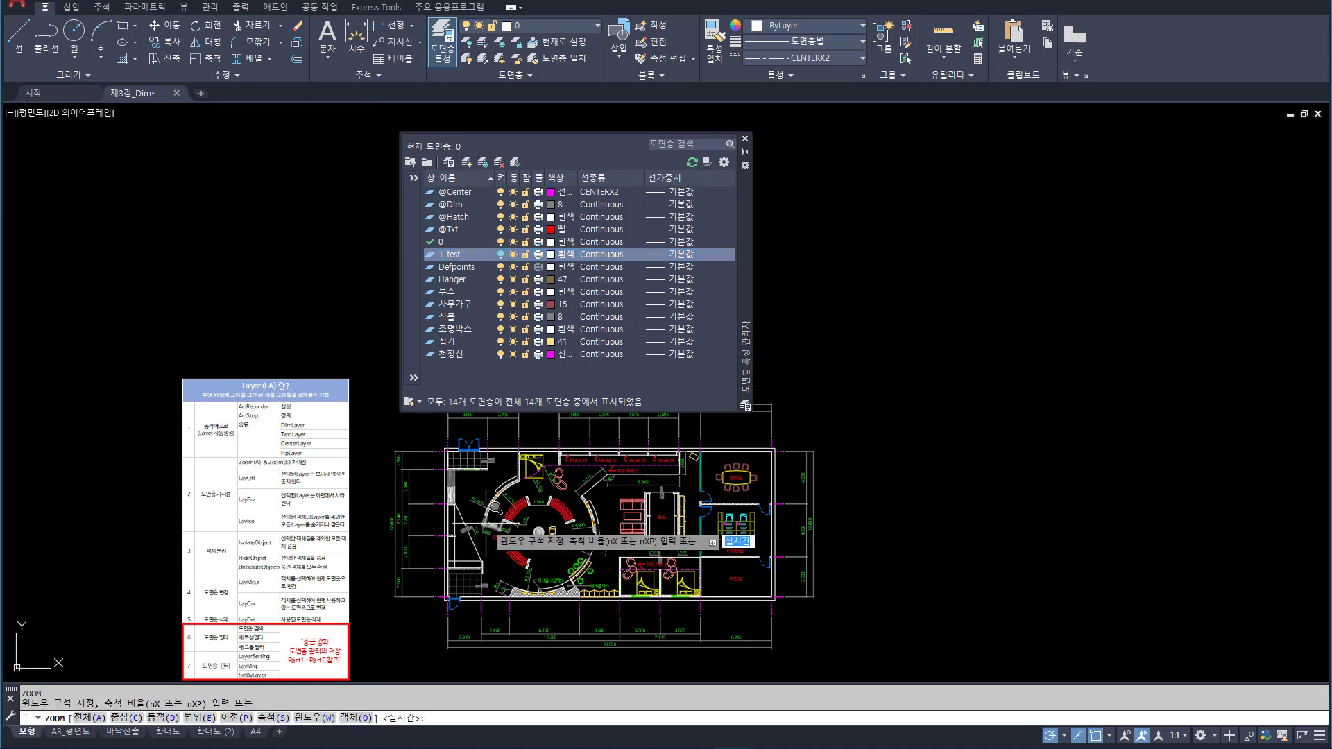
type("e")
key("Return")
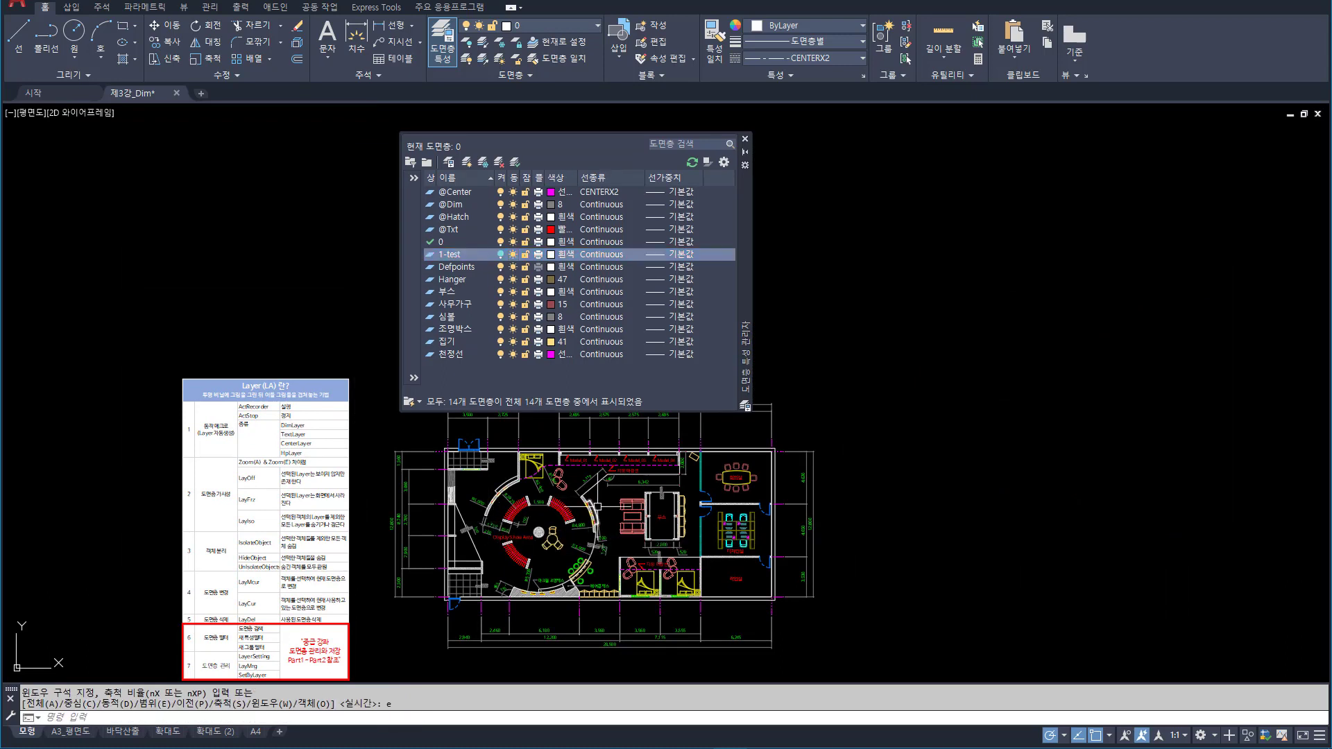
Step: Zoom to Extents, turn the 1-test layer on and freeze it instead, and repeat Zoom Extents
key("Return")
type("e")
key("Return")
left_click(449, 254)
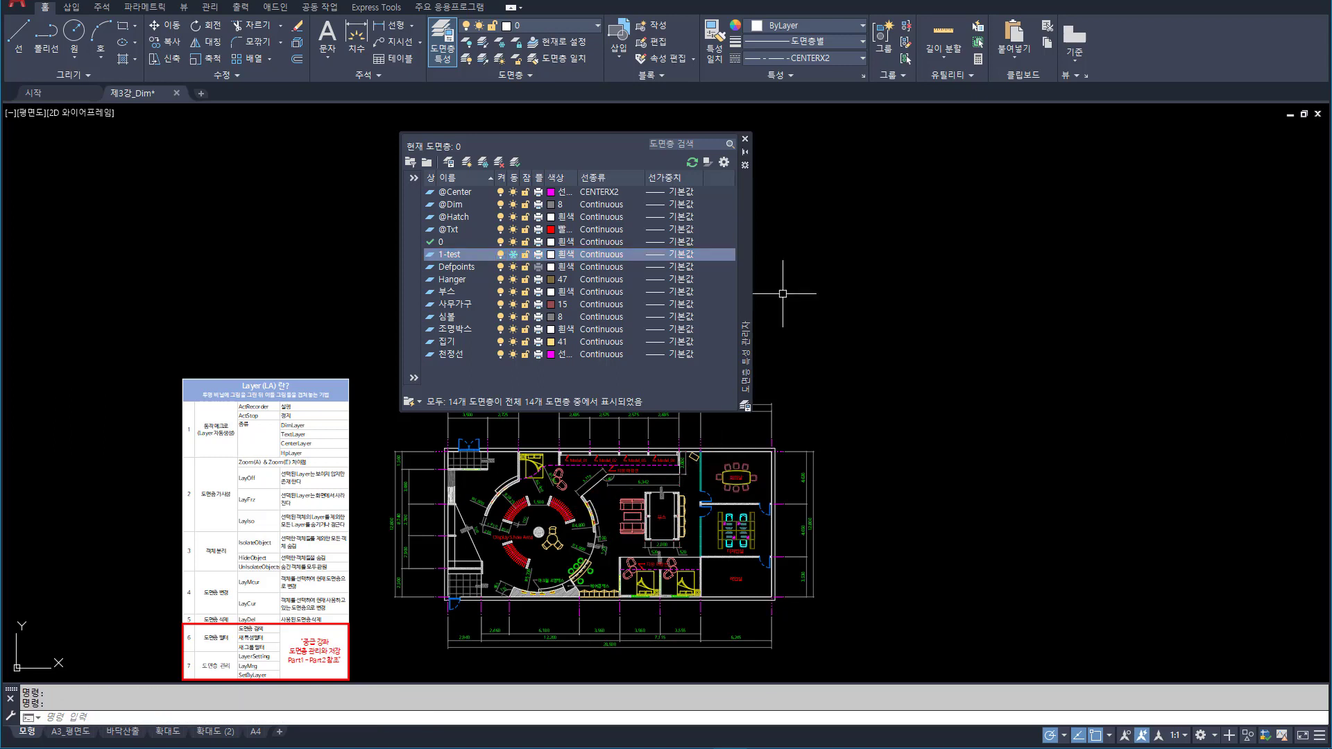
key("Return")
type("e")
key("Return")
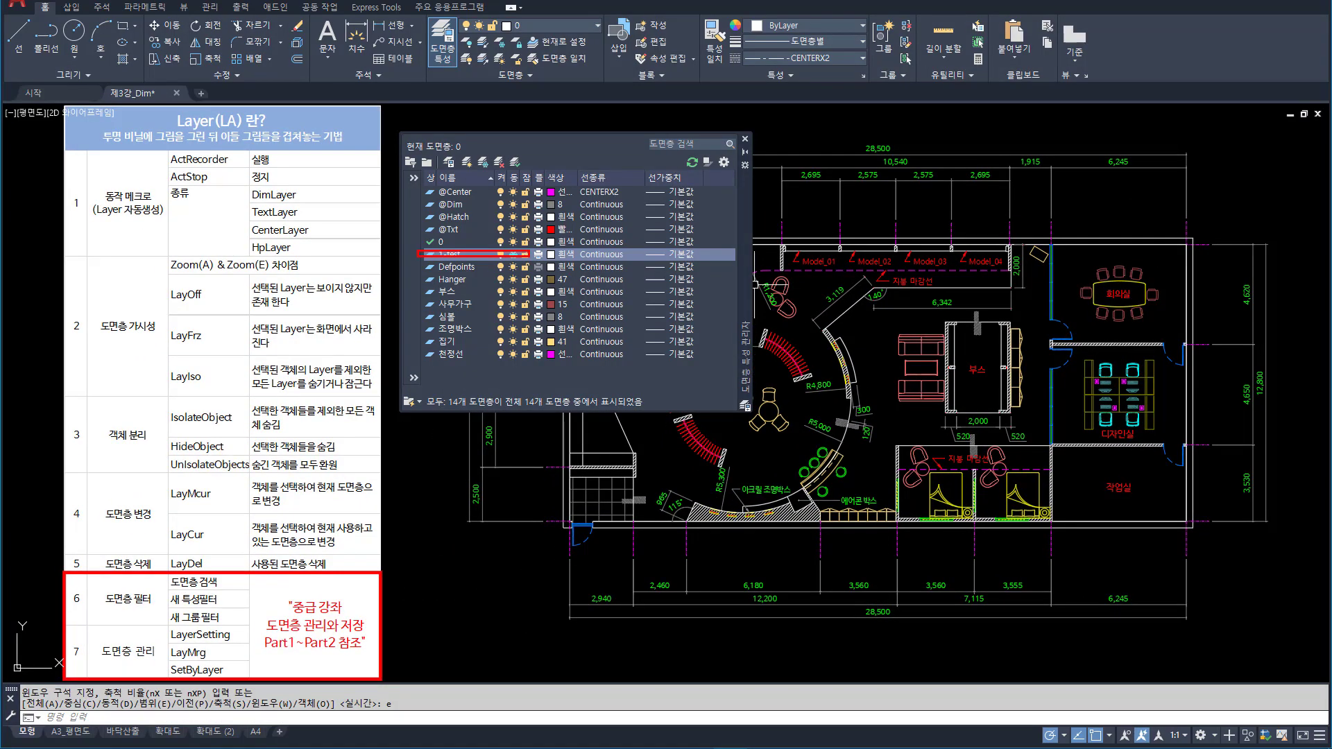
Step: Move the layer manager clear of the floor plan and thaw the 1-test layer
scroll(469, 469, "down", 6)
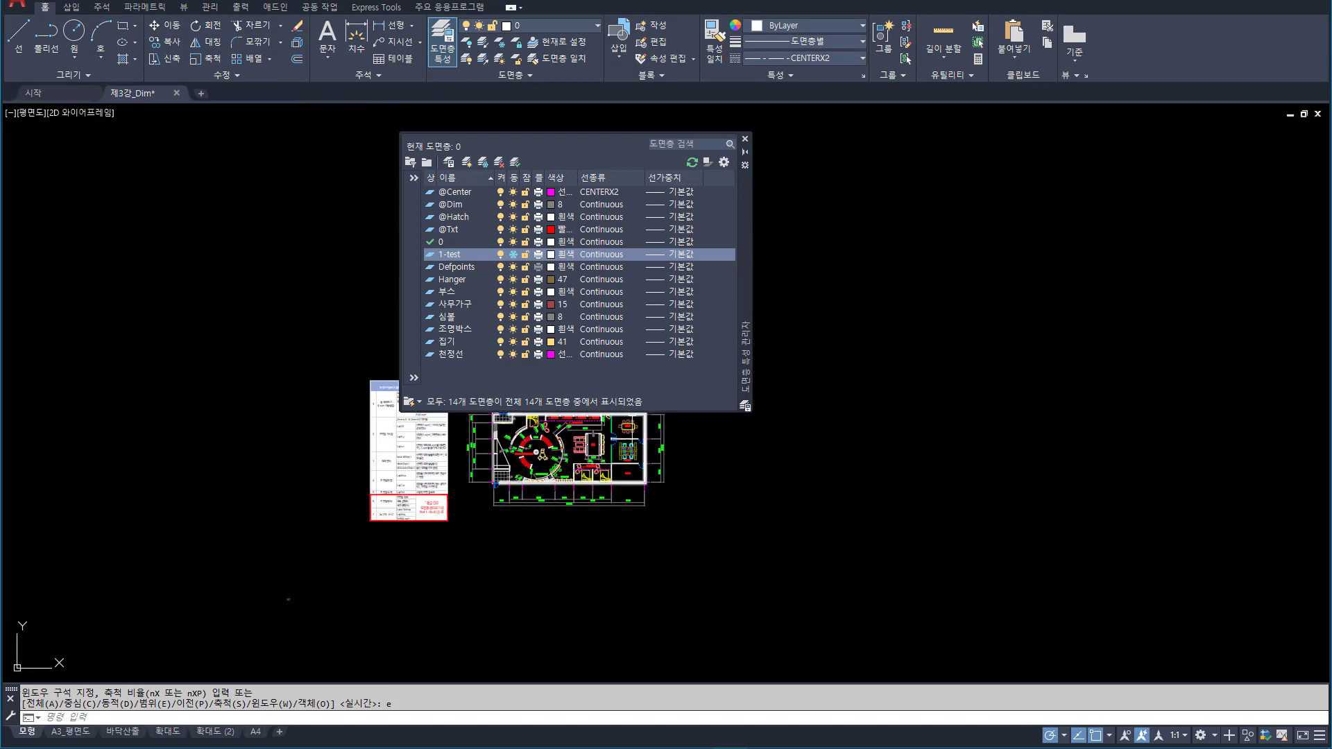
left_click_drag(746, 385, 535, 394)
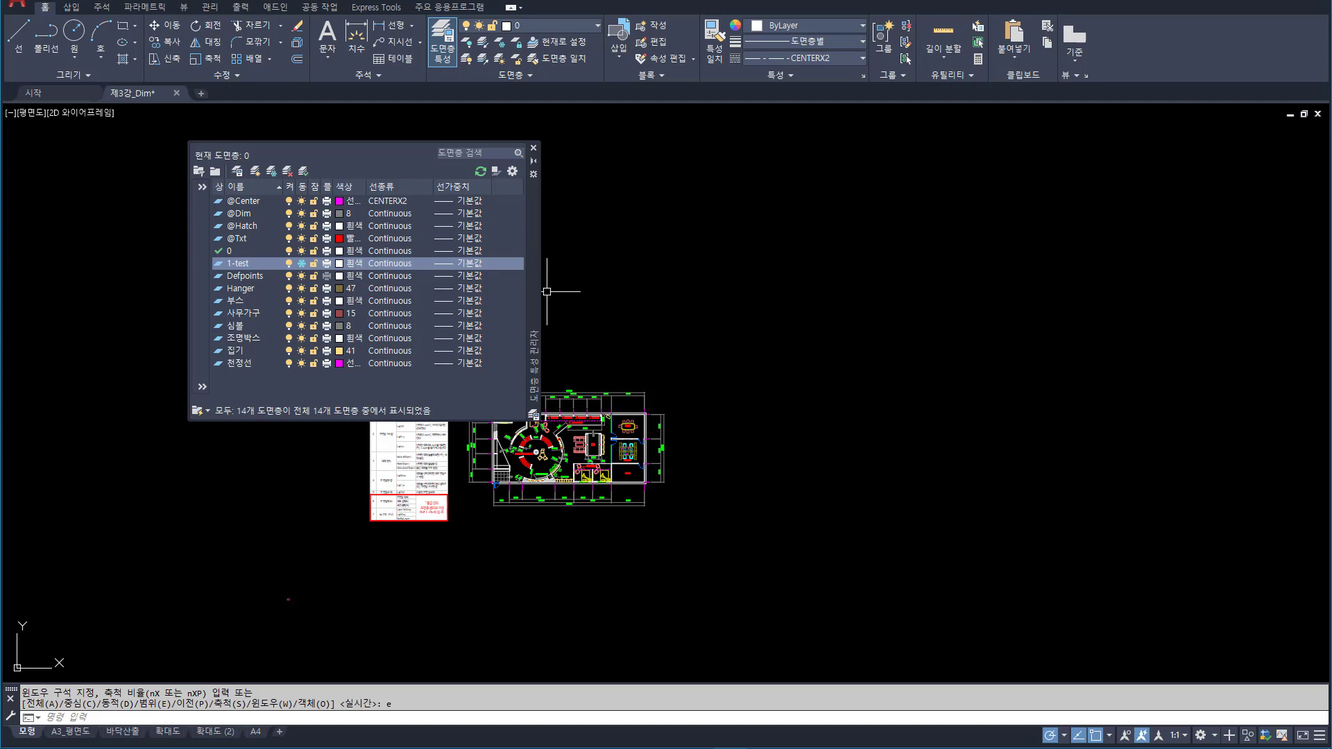
left_click(289, 263)
left_click(302, 264)
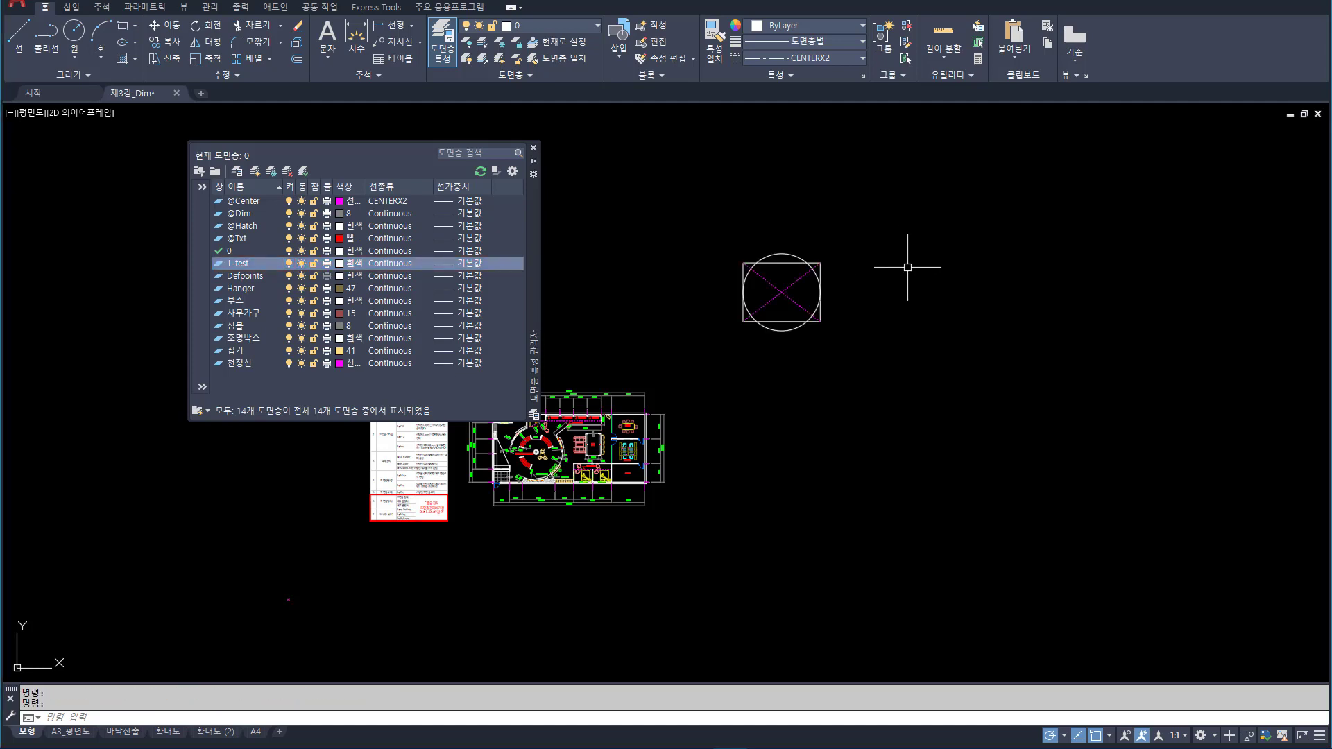
Step: Select the circle and crossed rectangle with a window to check their layer, and clear the selection
left_click(830, 174)
left_click(993, 307)
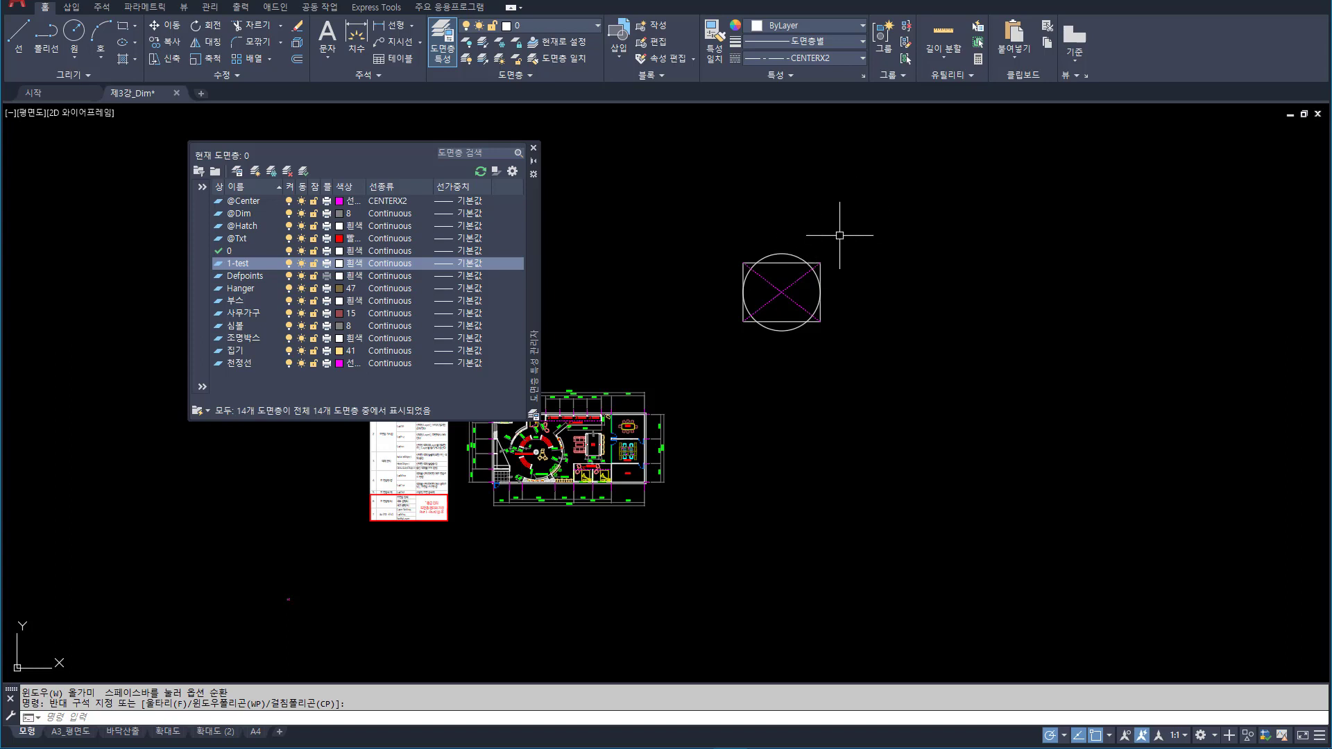
left_click(629, 139)
left_click(1131, 379)
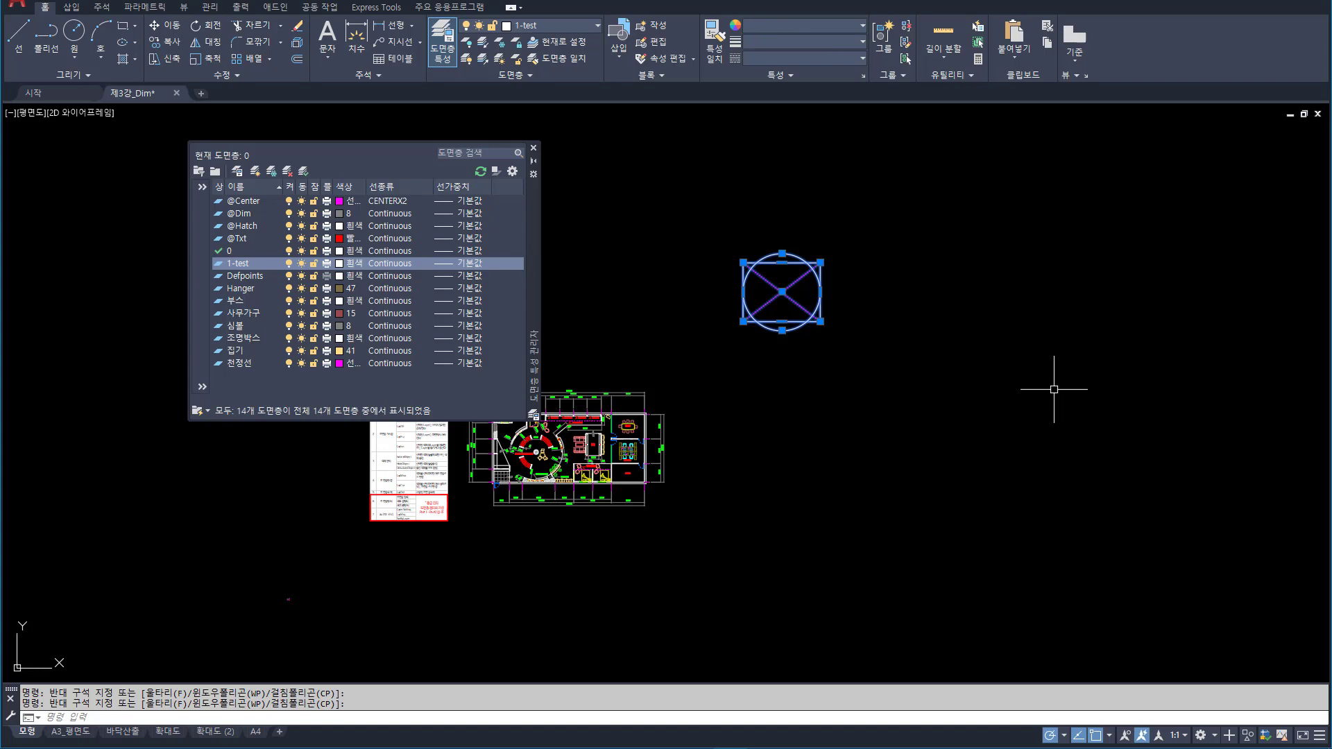
key("Escape")
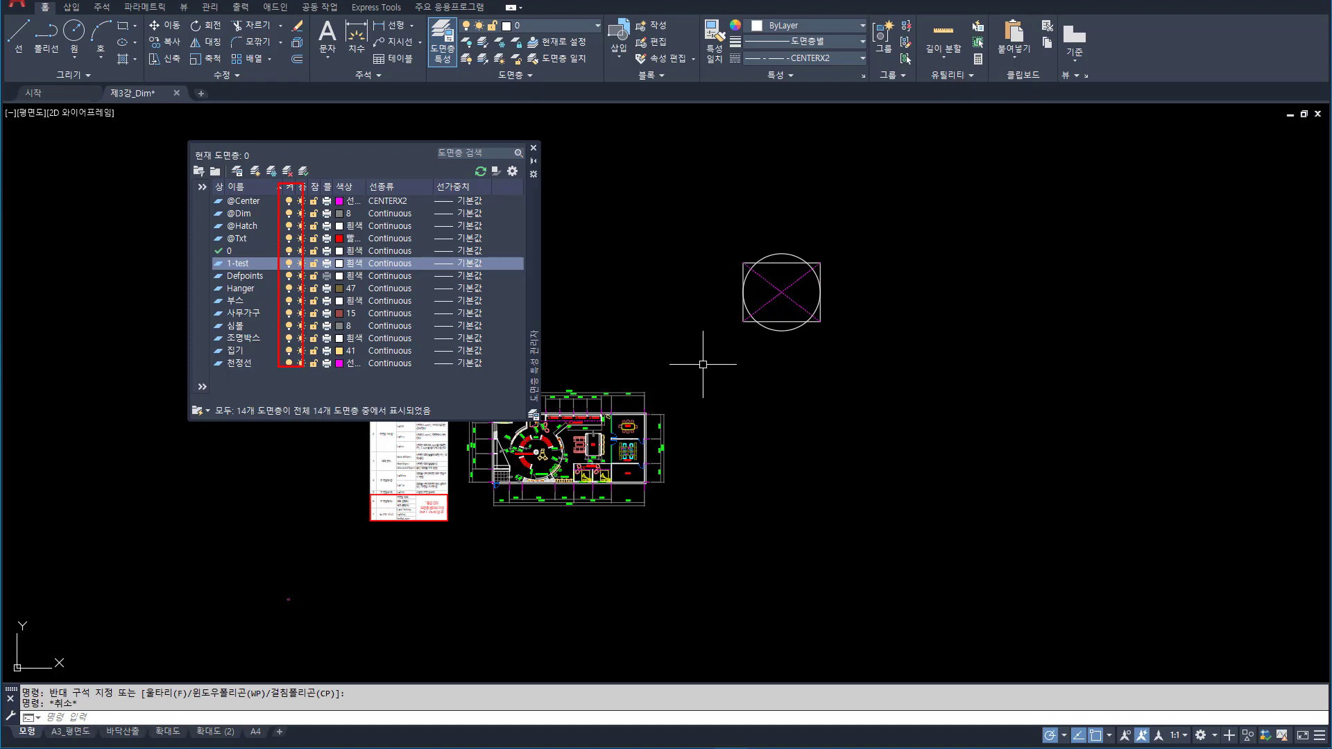
Step: Erase the circle and the crossed rectangle on the 1-test layer with a crossing selection
left_click(860, 340)
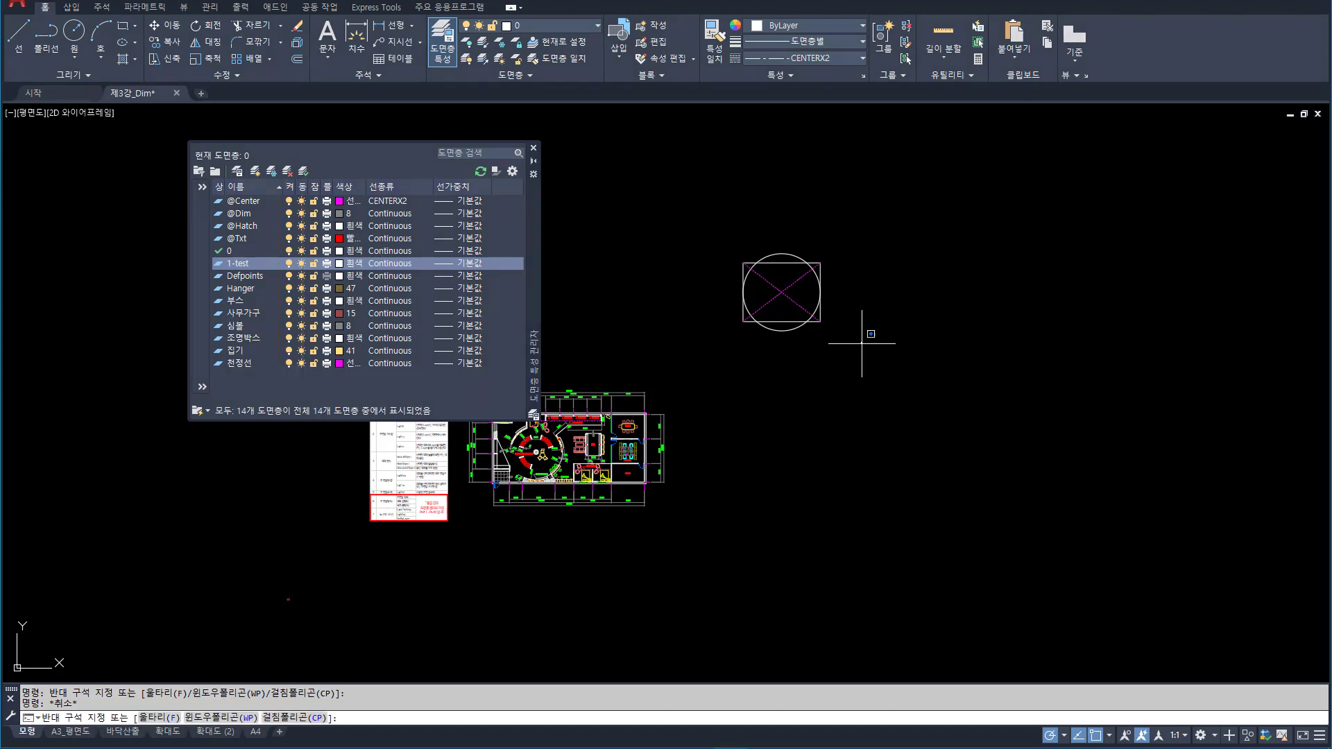
left_click(735, 240)
type("E")
key("Return")
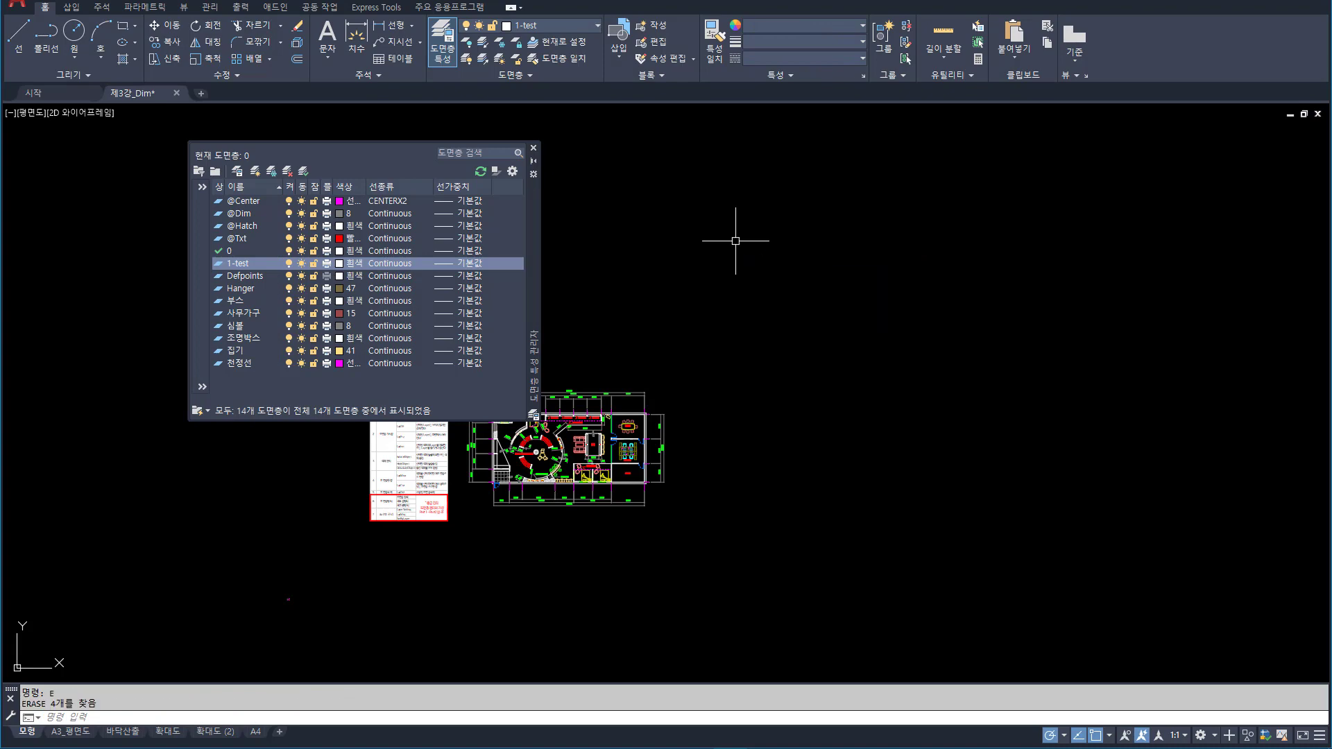
Step: Zoom to Extents and delete the 1-test layer from the layer manager
type("Z")
key("Return")
type("e")
key("Return")
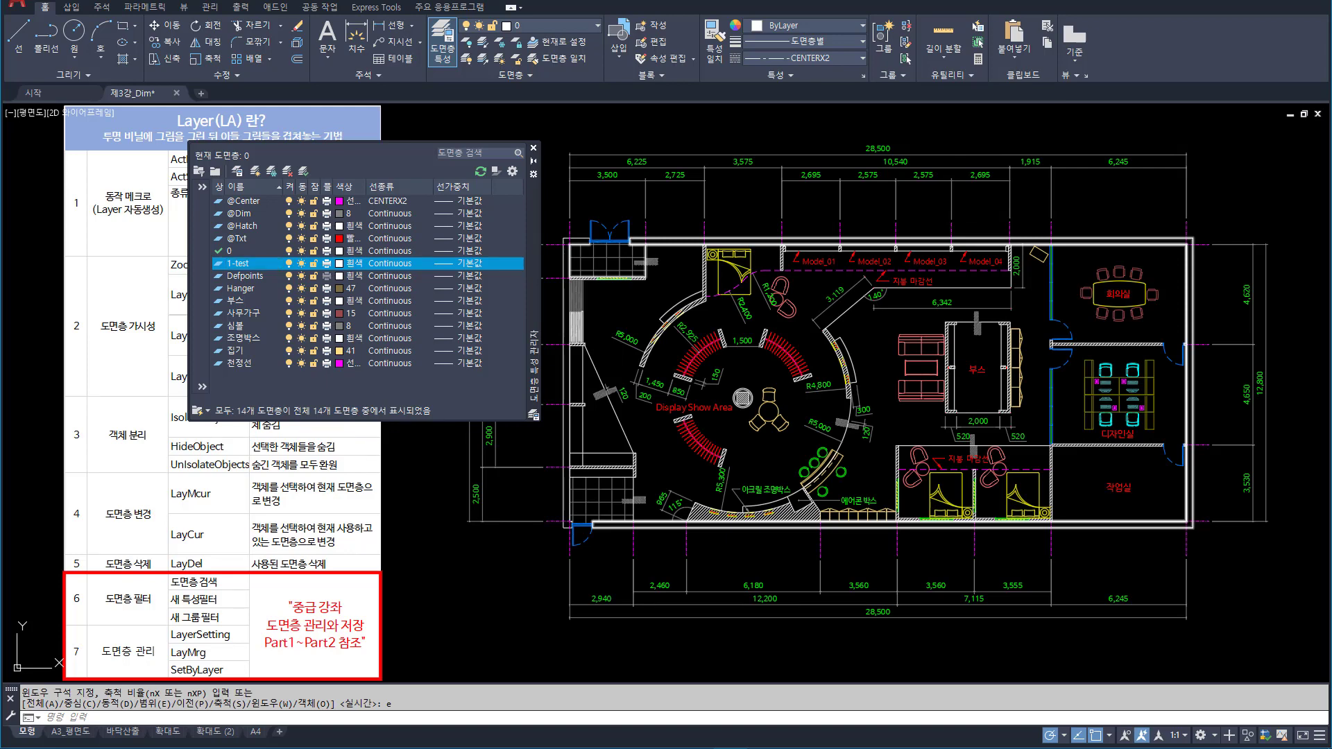
key("Delete")
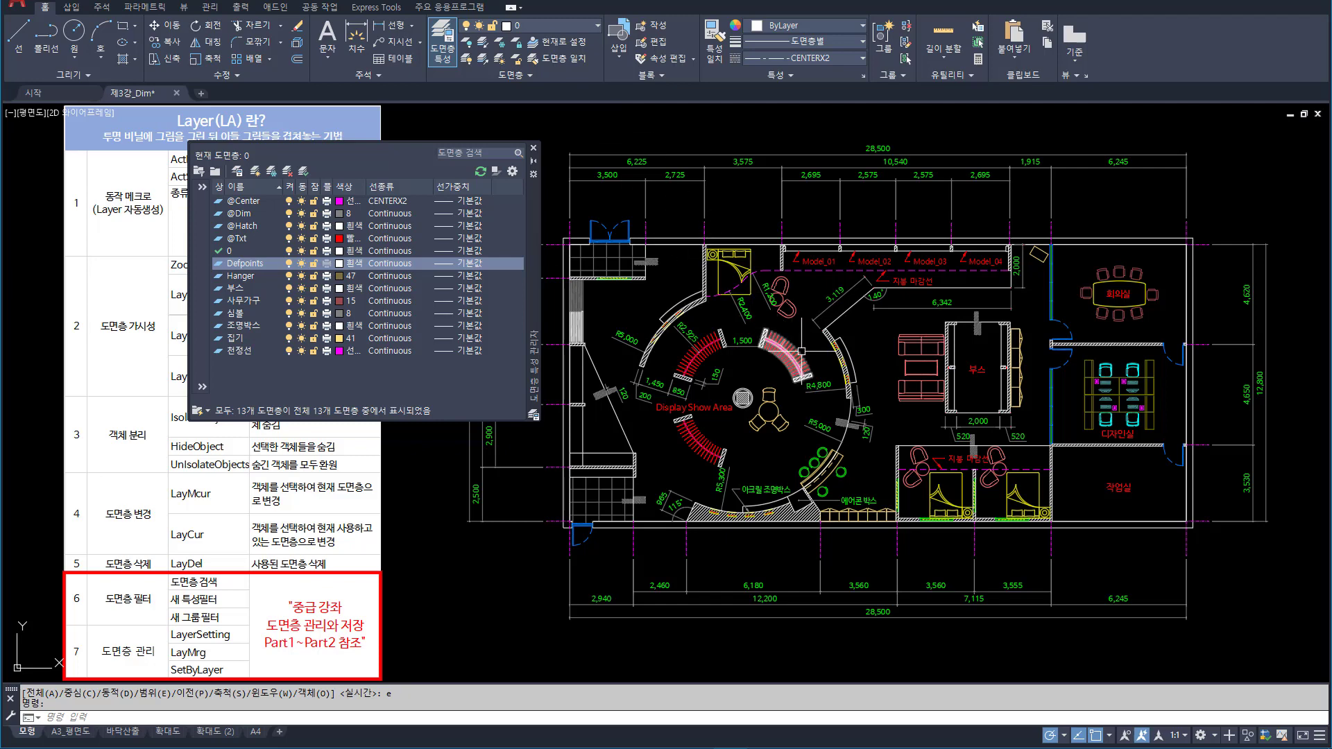
Step: Isolate the 집기 layer by picking the sofa set, restore the hidden layers with LAYUNISO, and move the layer manager aside
left_click(483, 43)
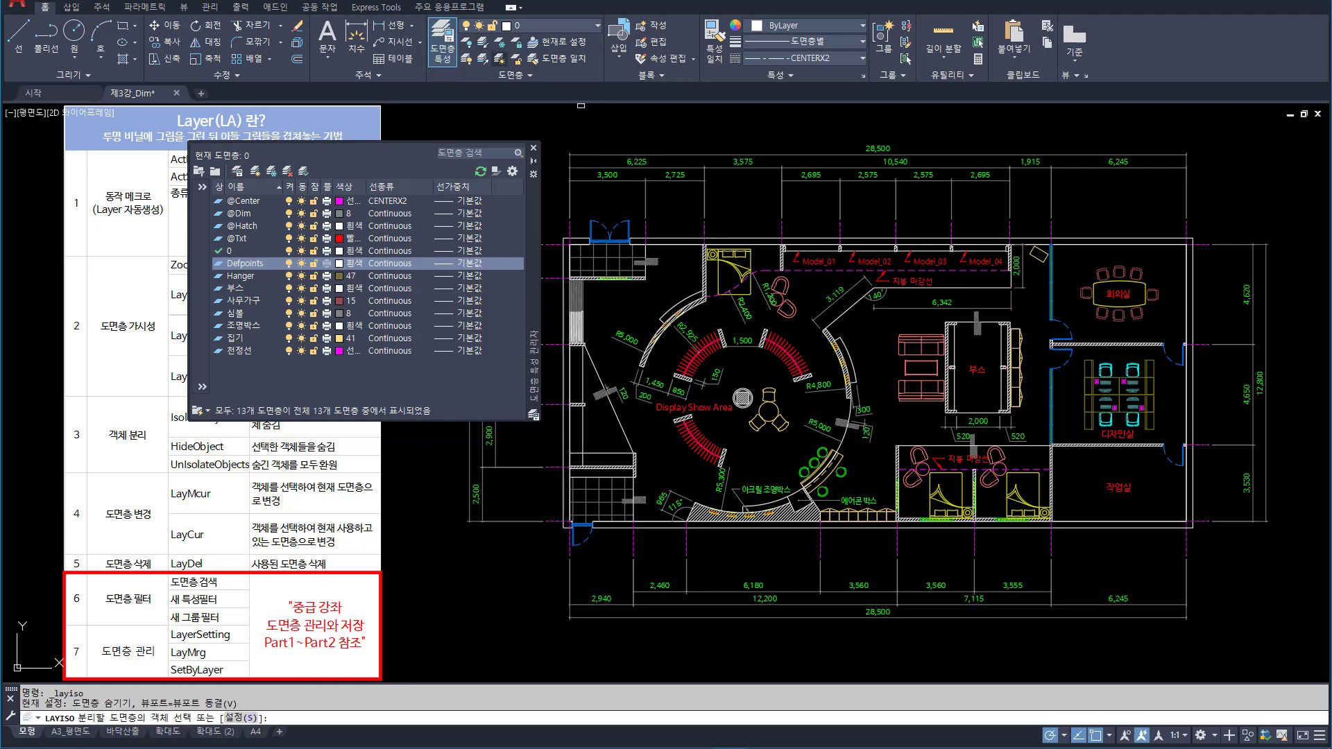
left_click(904, 346)
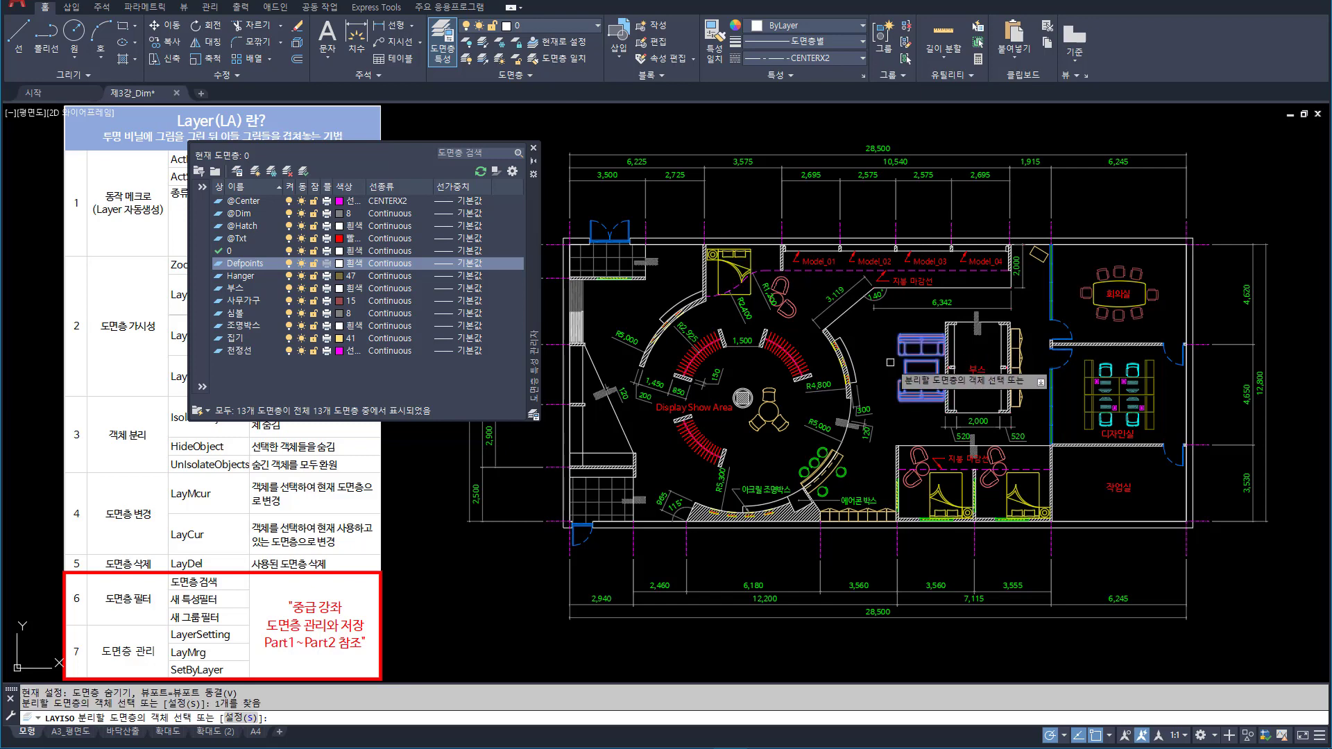
key("Return")
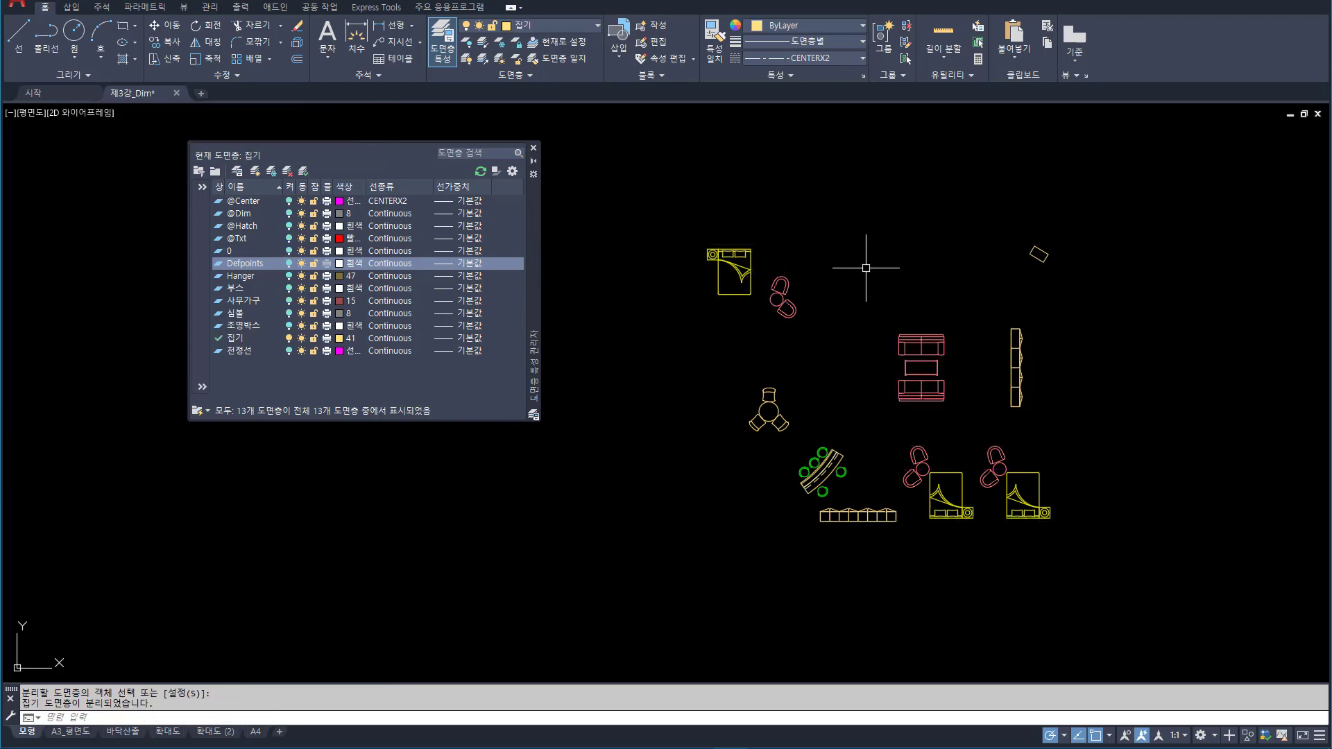
left_click(728, 450)
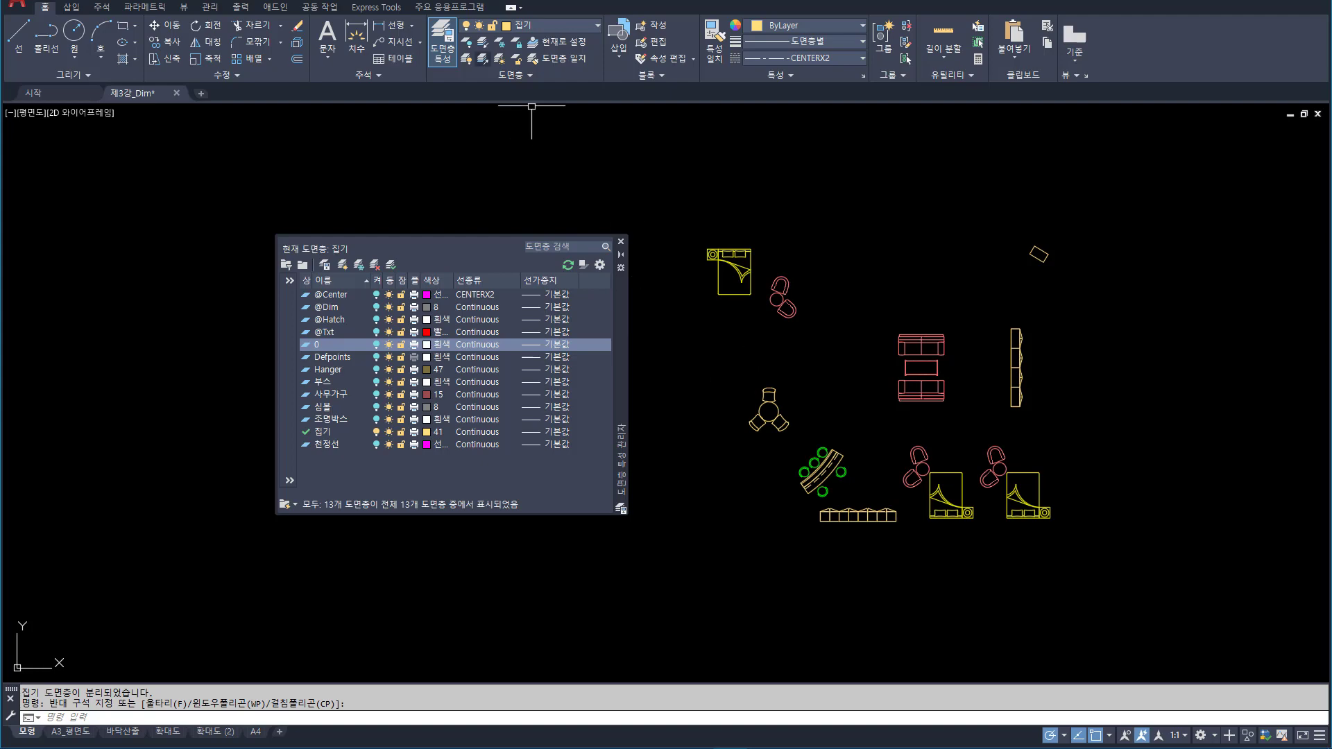
left_click(482, 59)
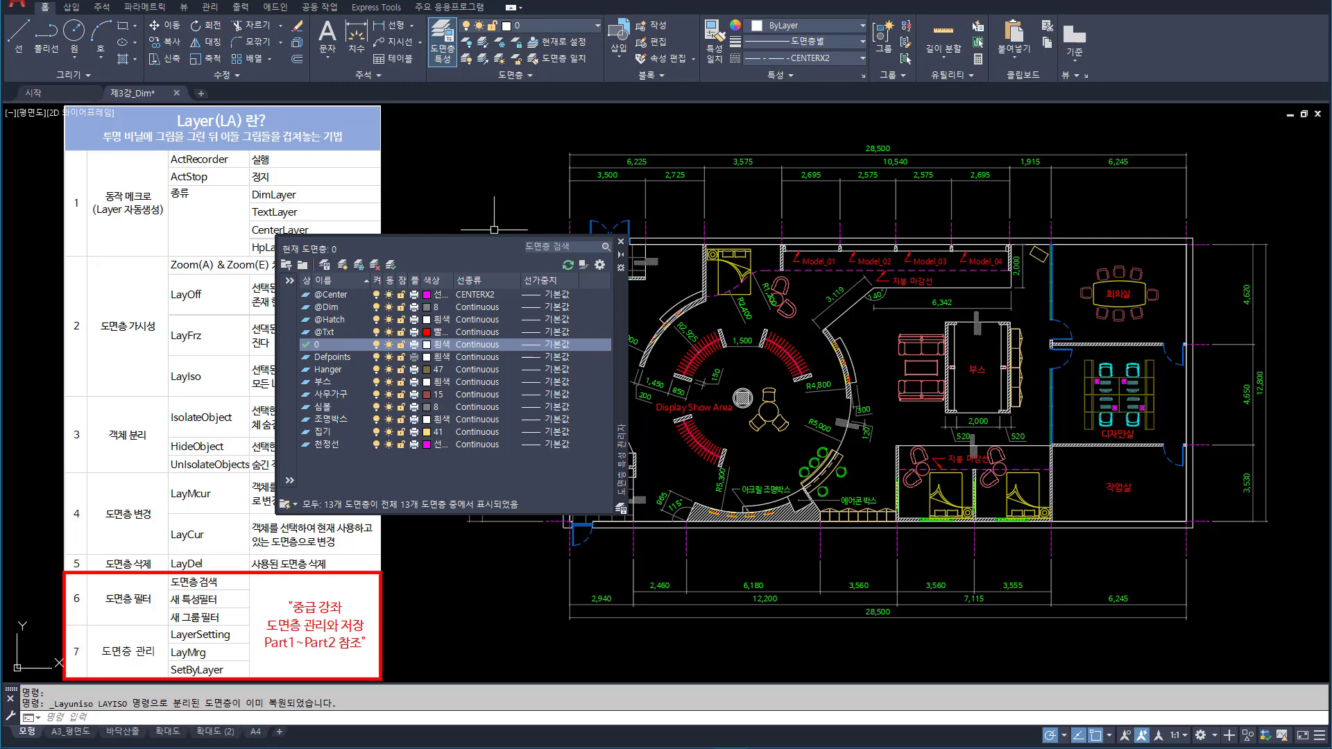
mouse_move(621, 389)
left_mouse_down()
mouse_move(1046, 342)
mouse_move(1057, 371)
left_mouse_up()
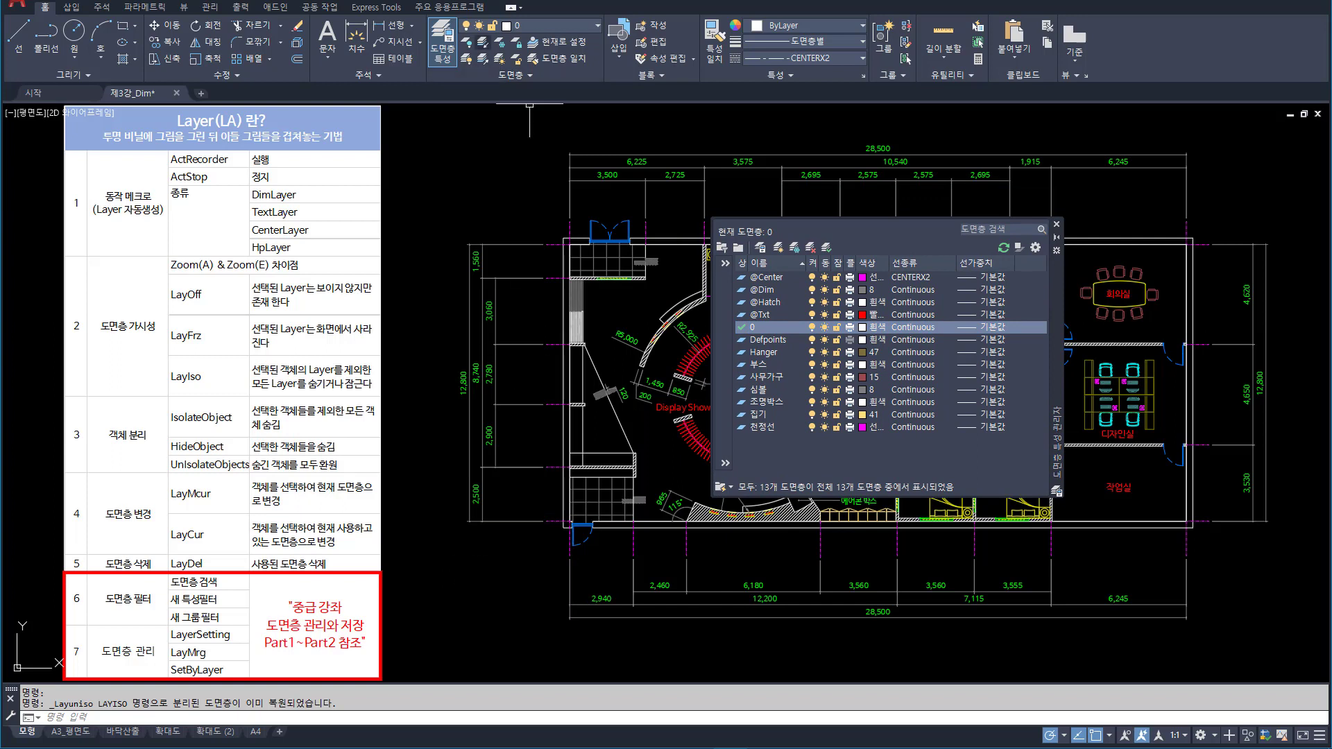
Step: Look at the viewport and block selection settings of the LAYOFF command, and cancel it
left_click(466, 42)
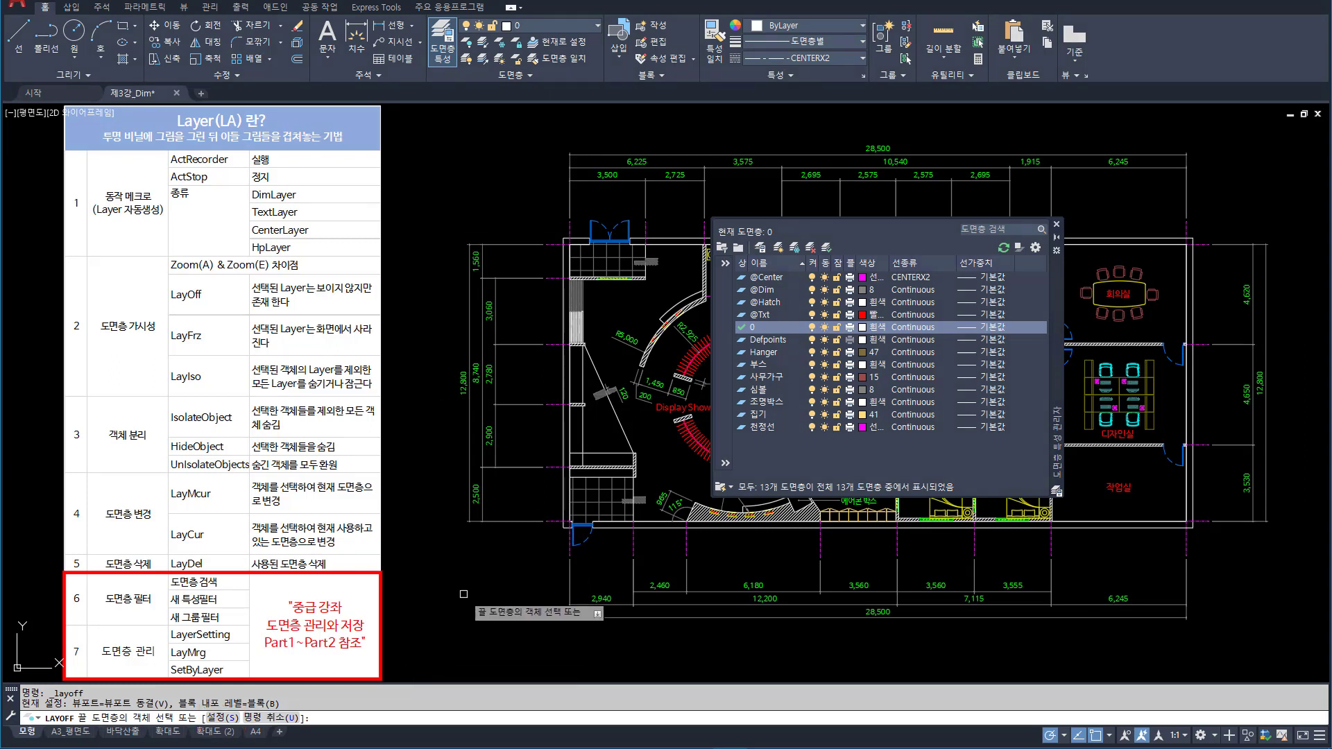
key("Escape")
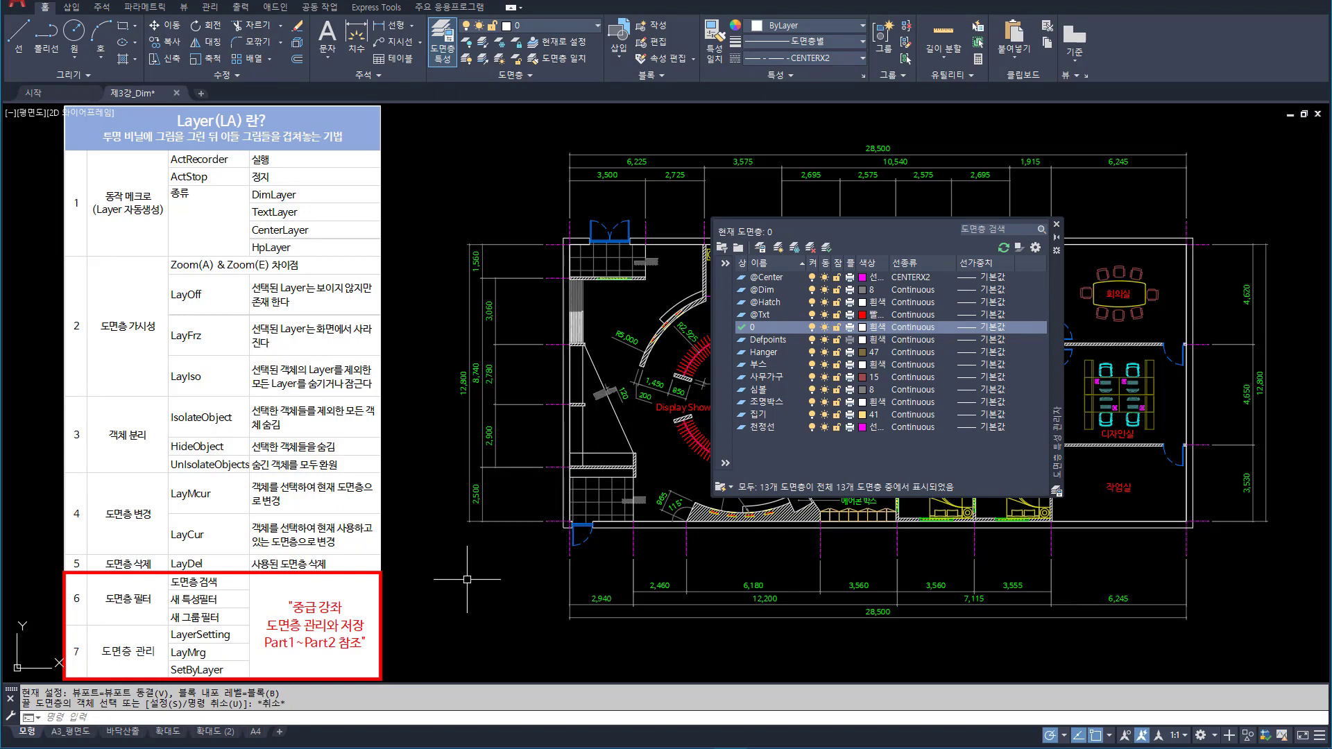
key("Return")
type("s")
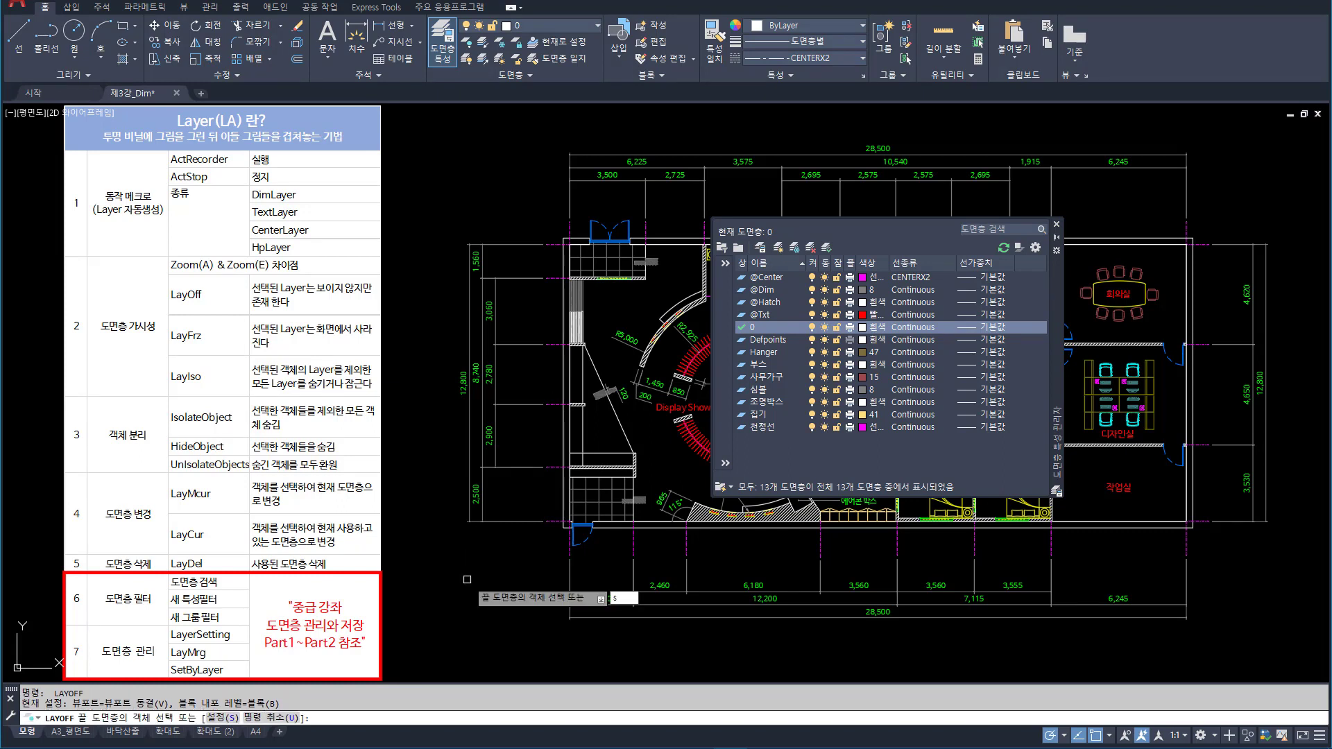
key("Return")
key("Down")
key("Down")
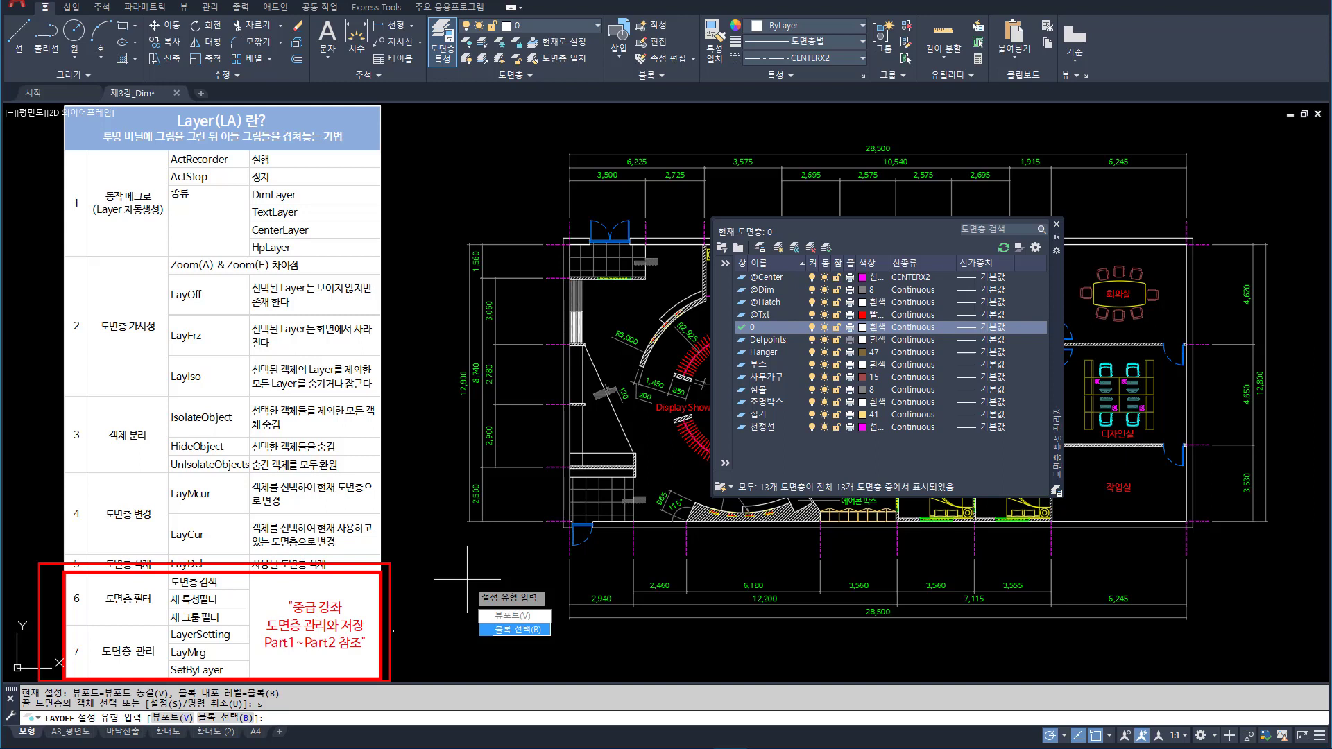
key("Escape")
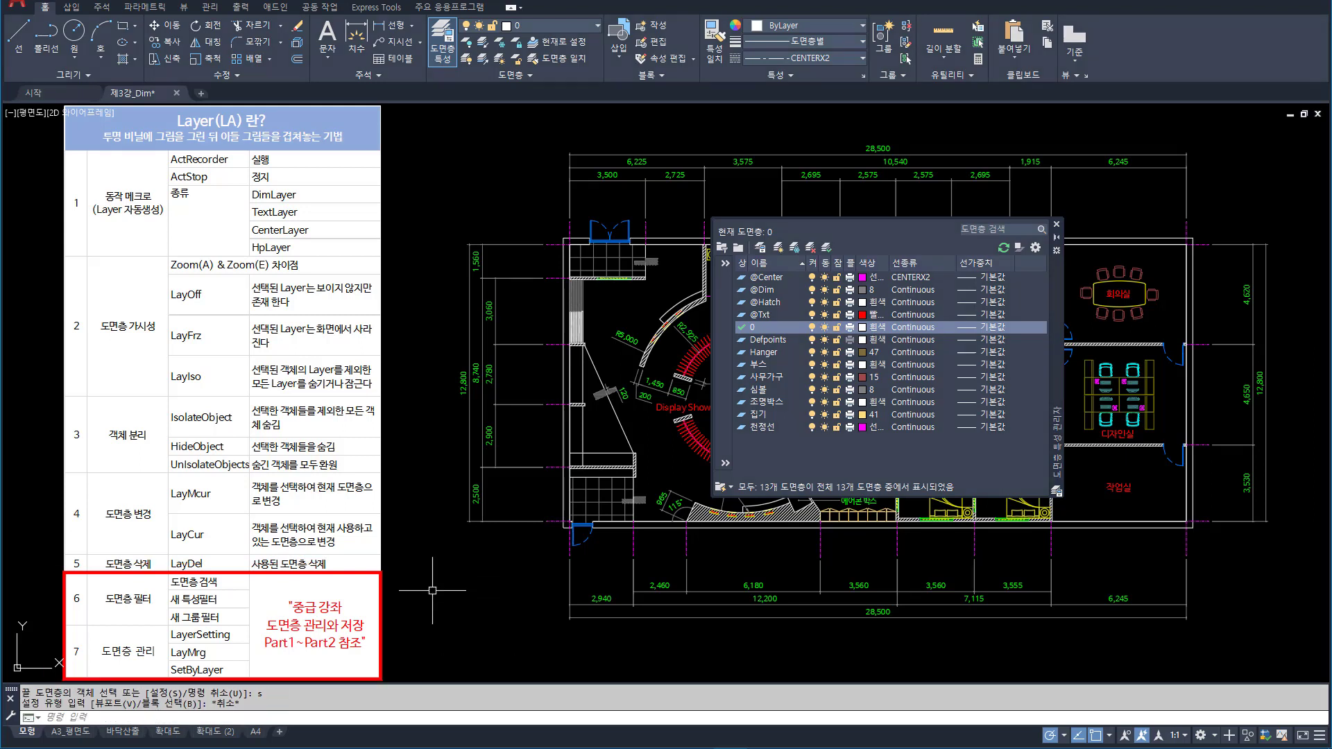
left_click(381, 577)
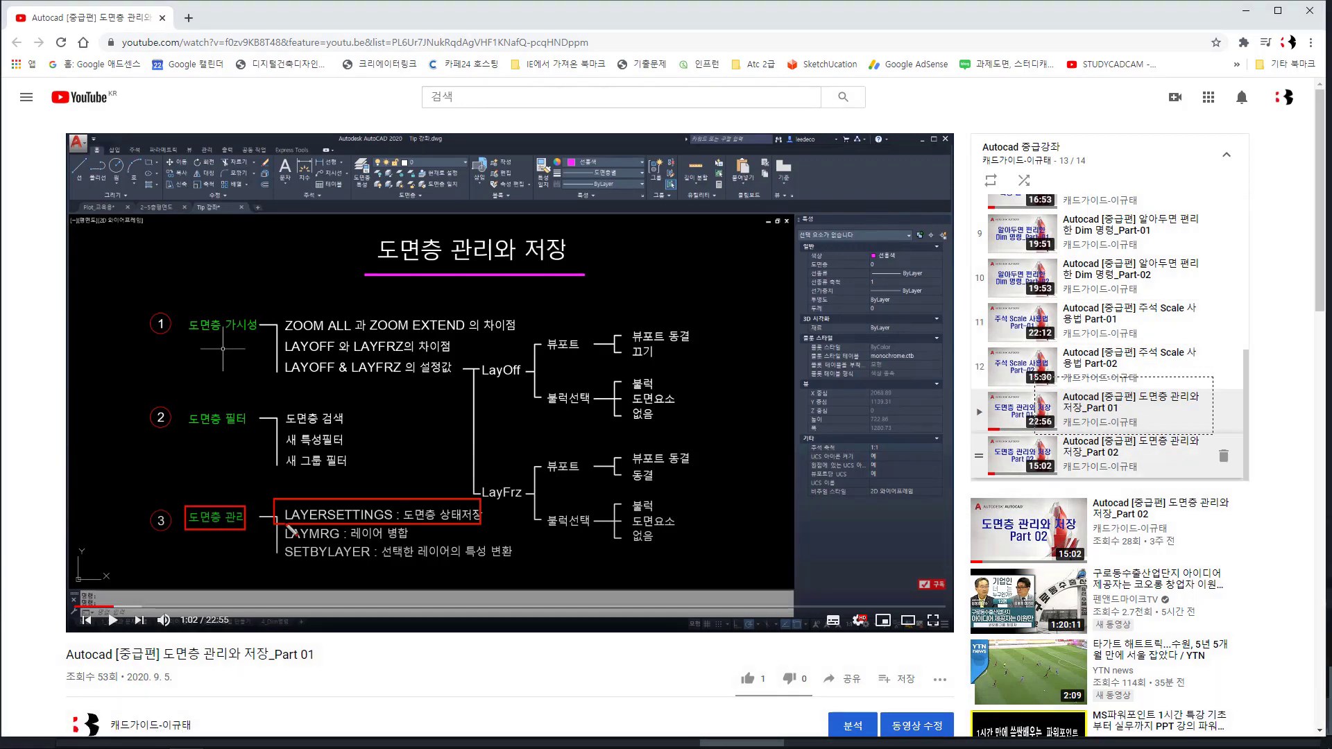
left_click_drag(1216, 491, 1232, 483)
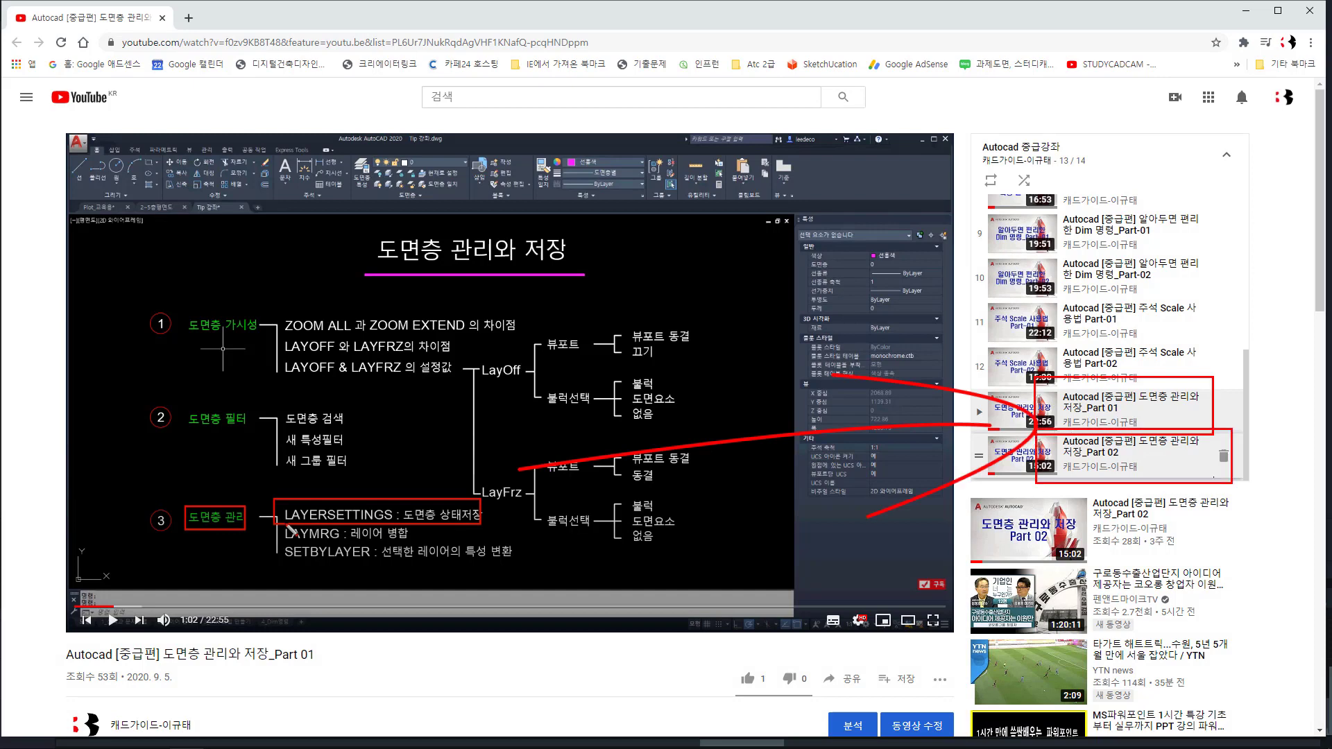
key("Escape")
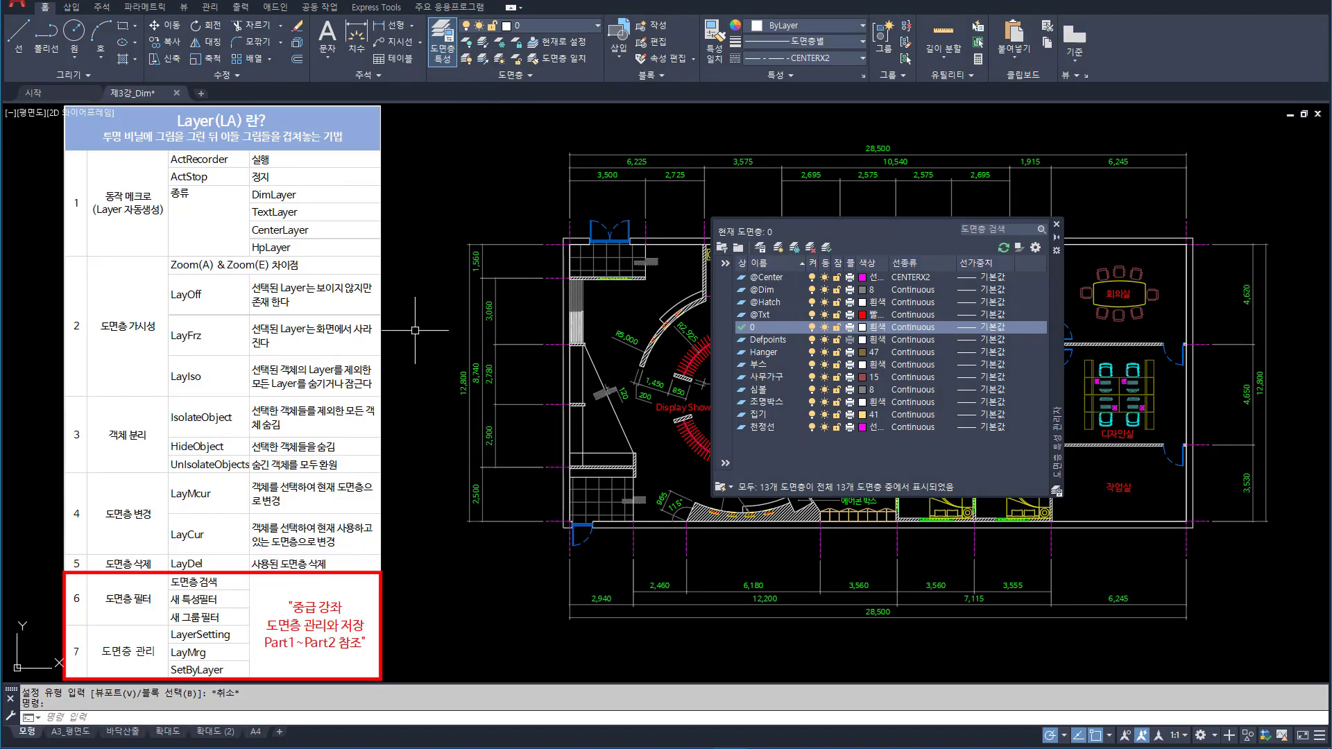
Step: Isolate the sofa set's 집기 layer with LAYISO, setting the other layers to lock and fade with a fade value of 50
type("LAYI")
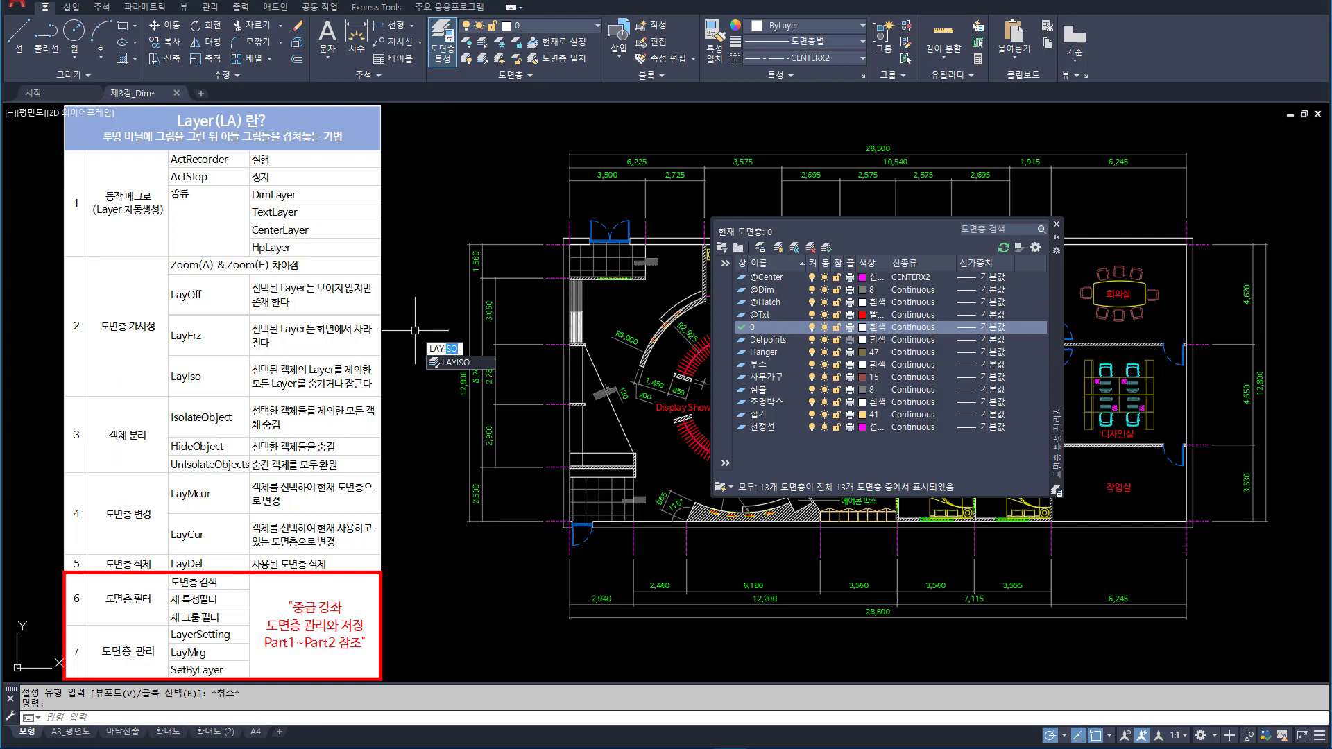
key("Return")
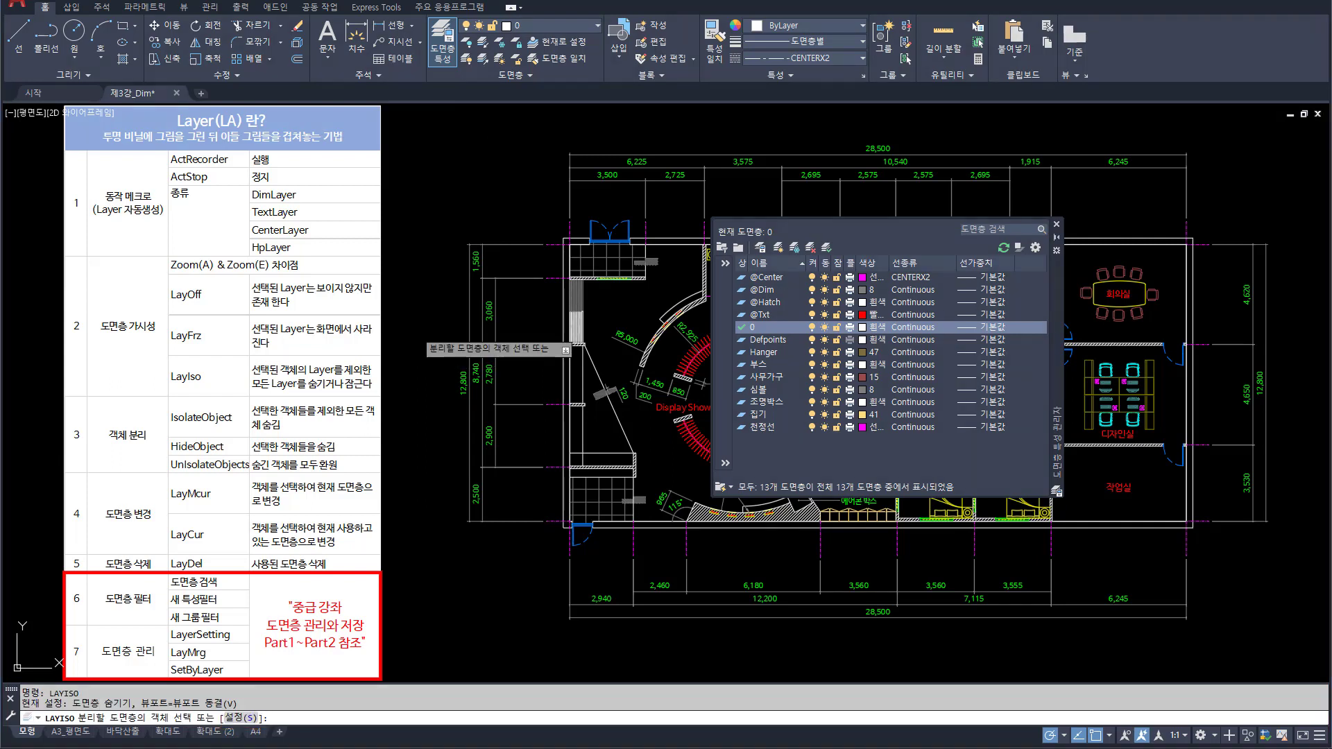
type("s")
key("Return")
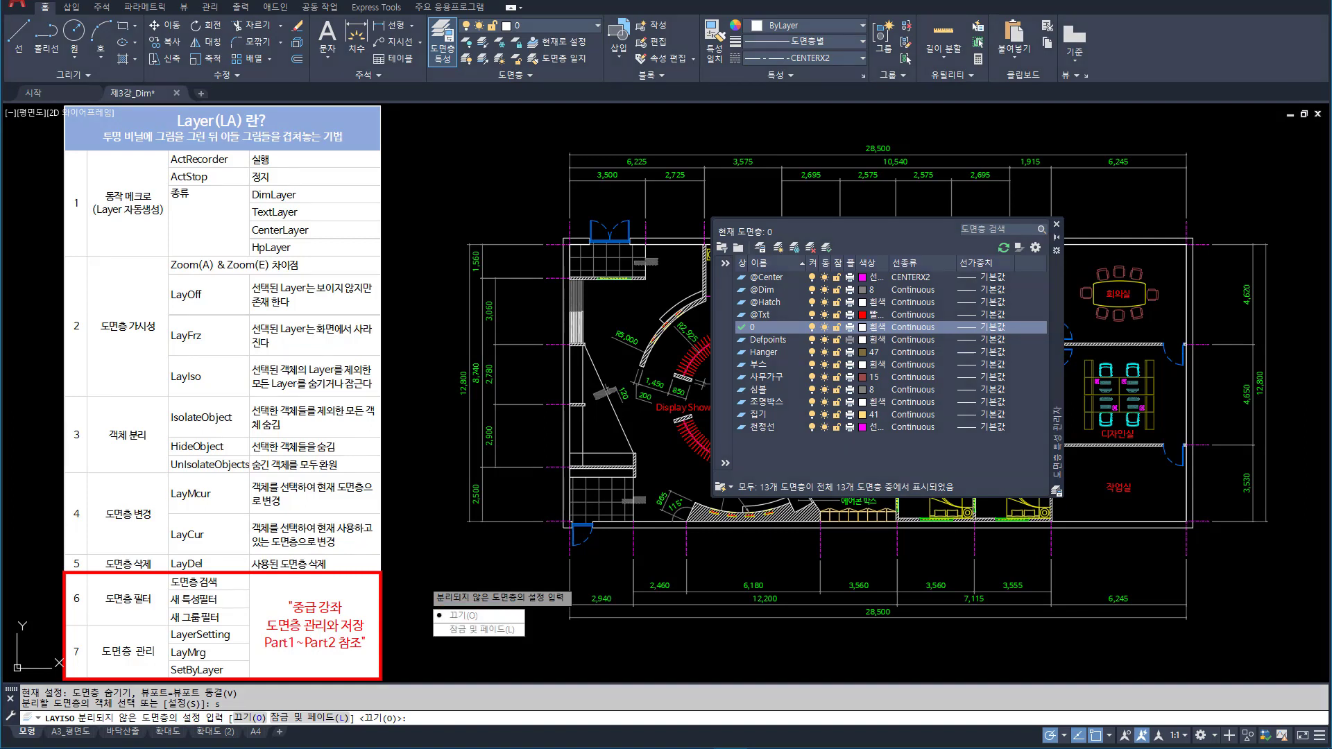
mouse_move(1056, 320)
left_mouse_down()
mouse_move(1115, 386)
mouse_move(662, 241)
mouse_move(460, 225)
left_mouse_up()
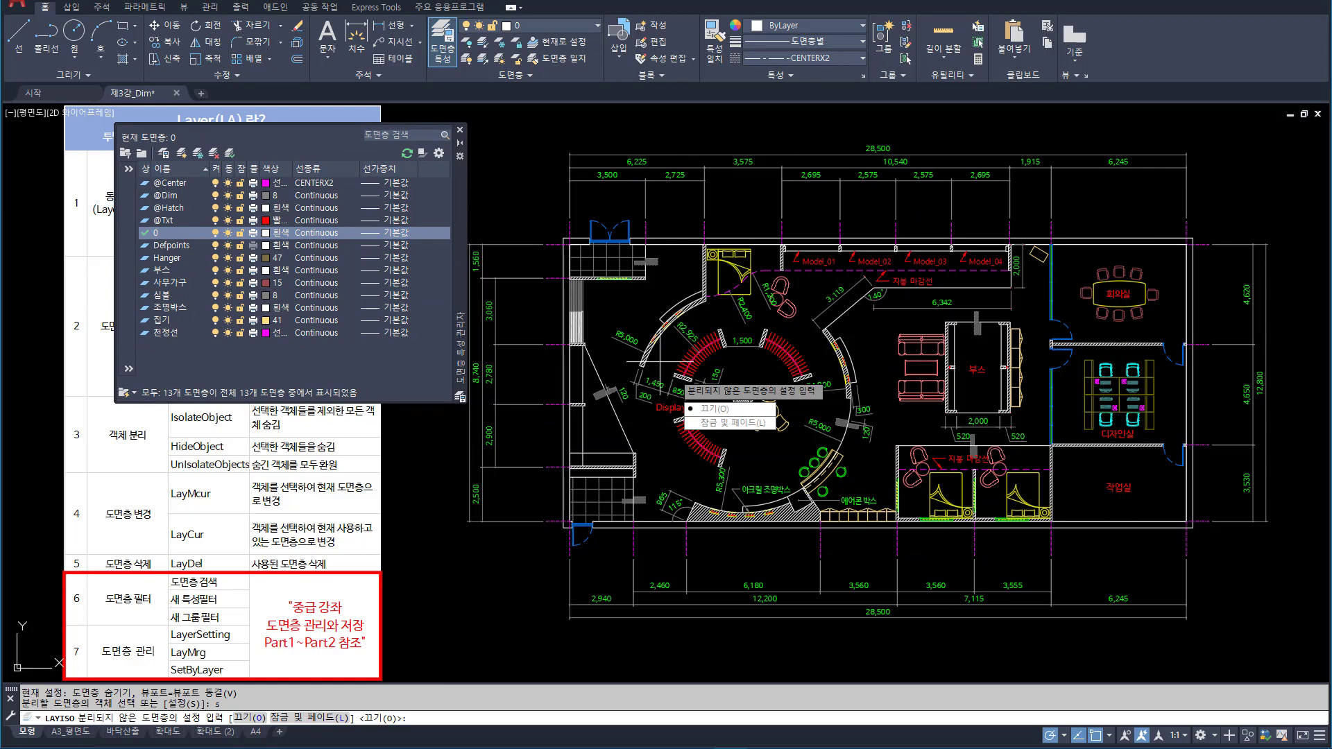
key("Down")
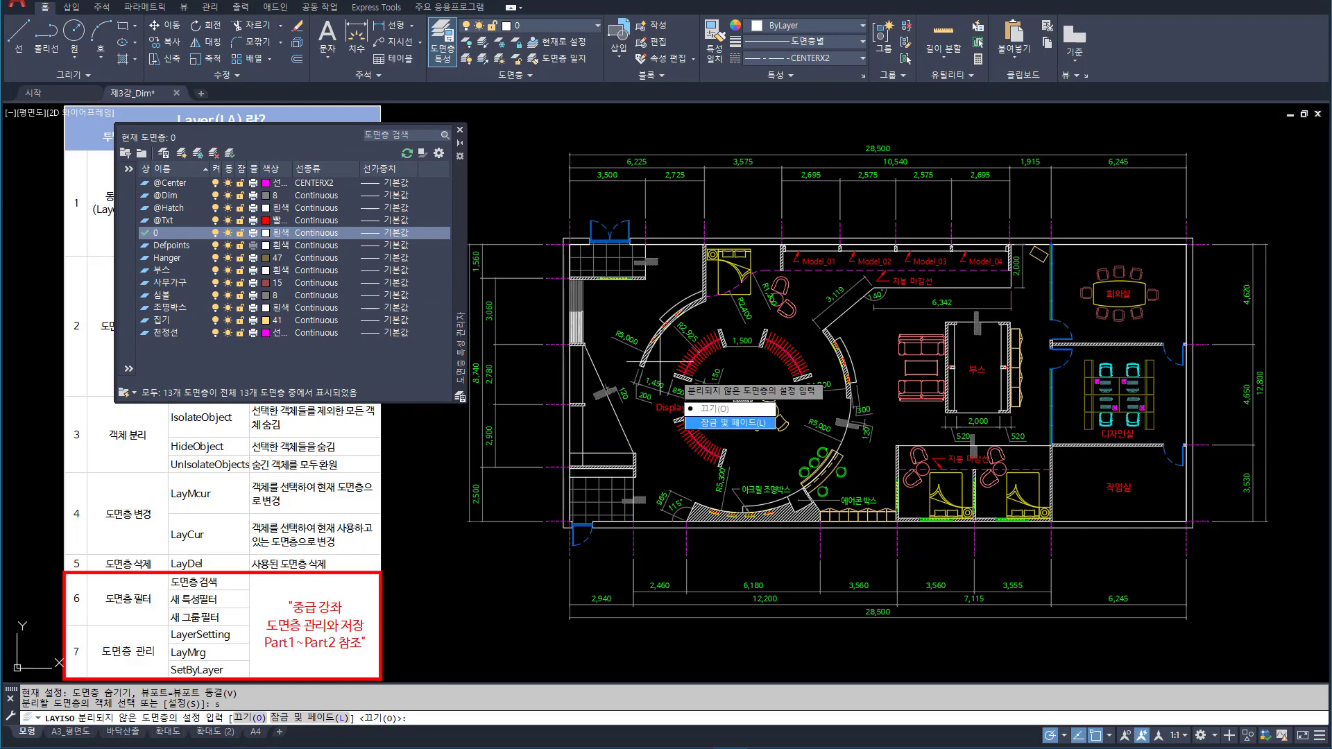
key("Return")
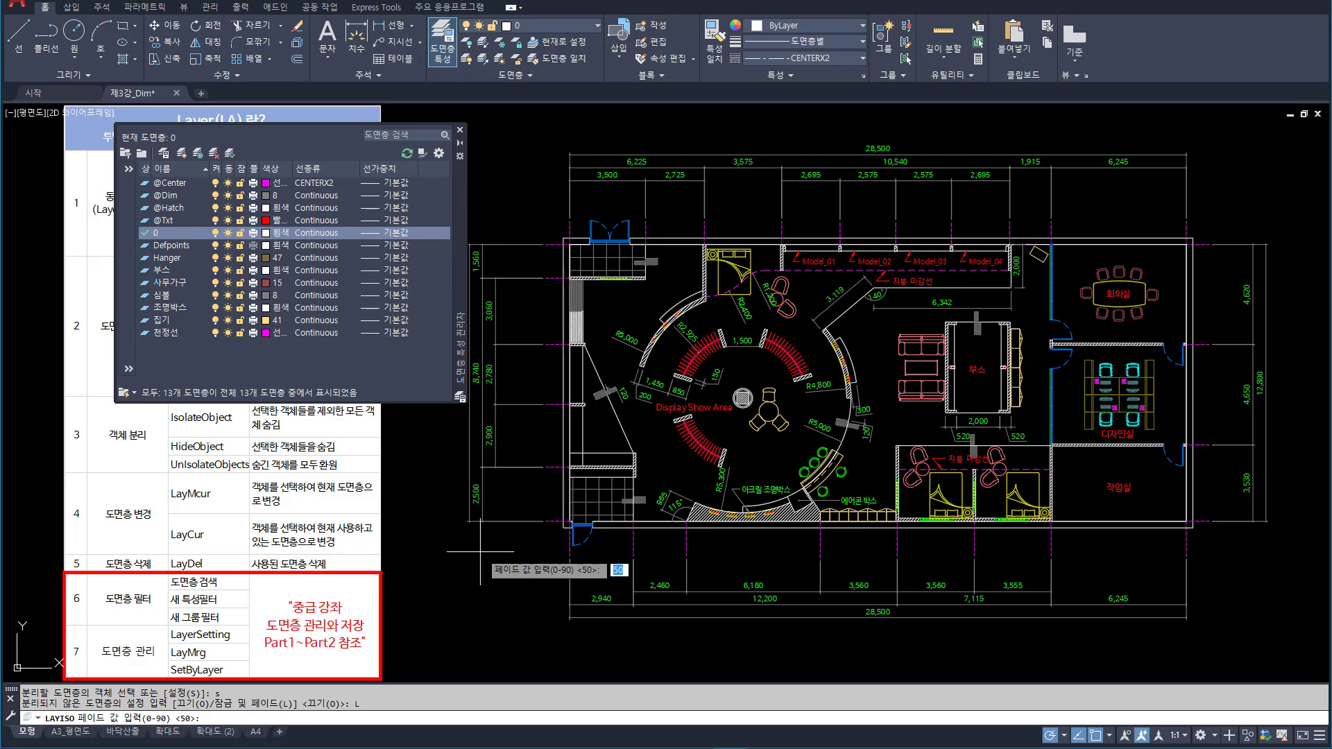
key("Return")
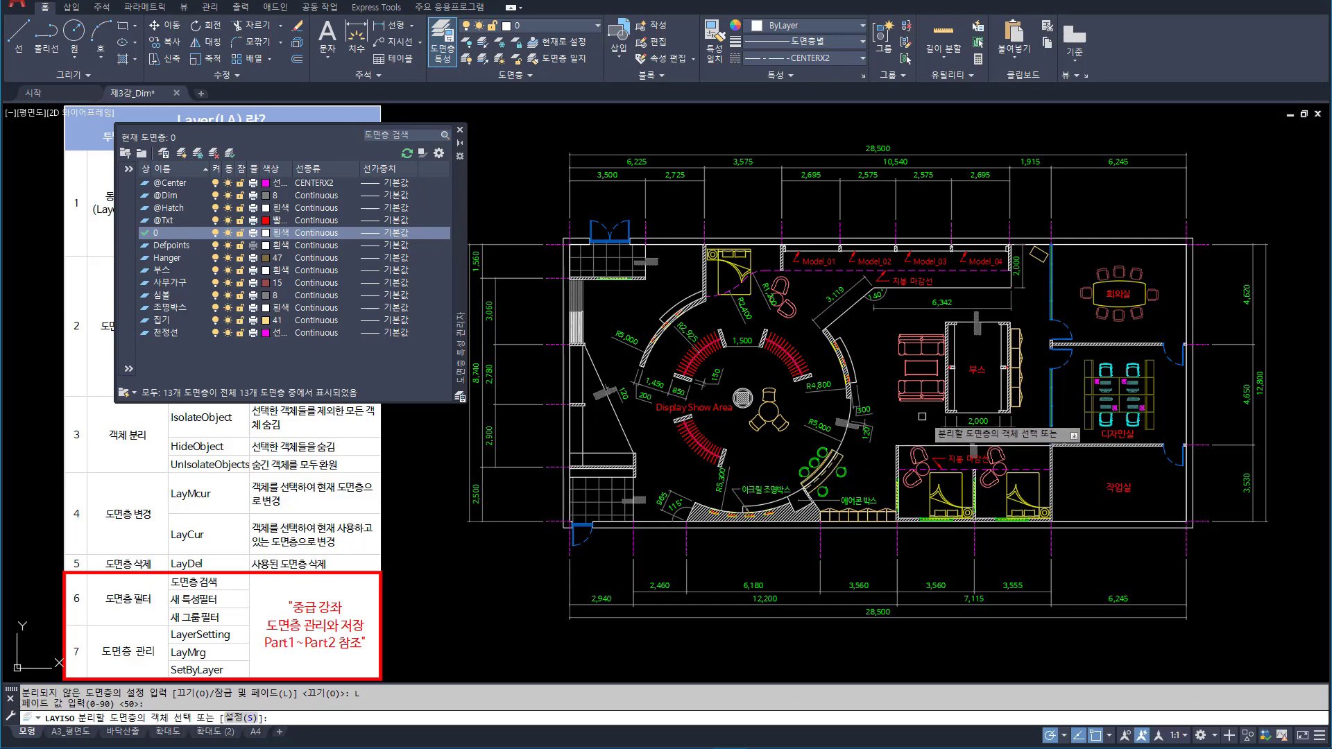
left_click(927, 395)
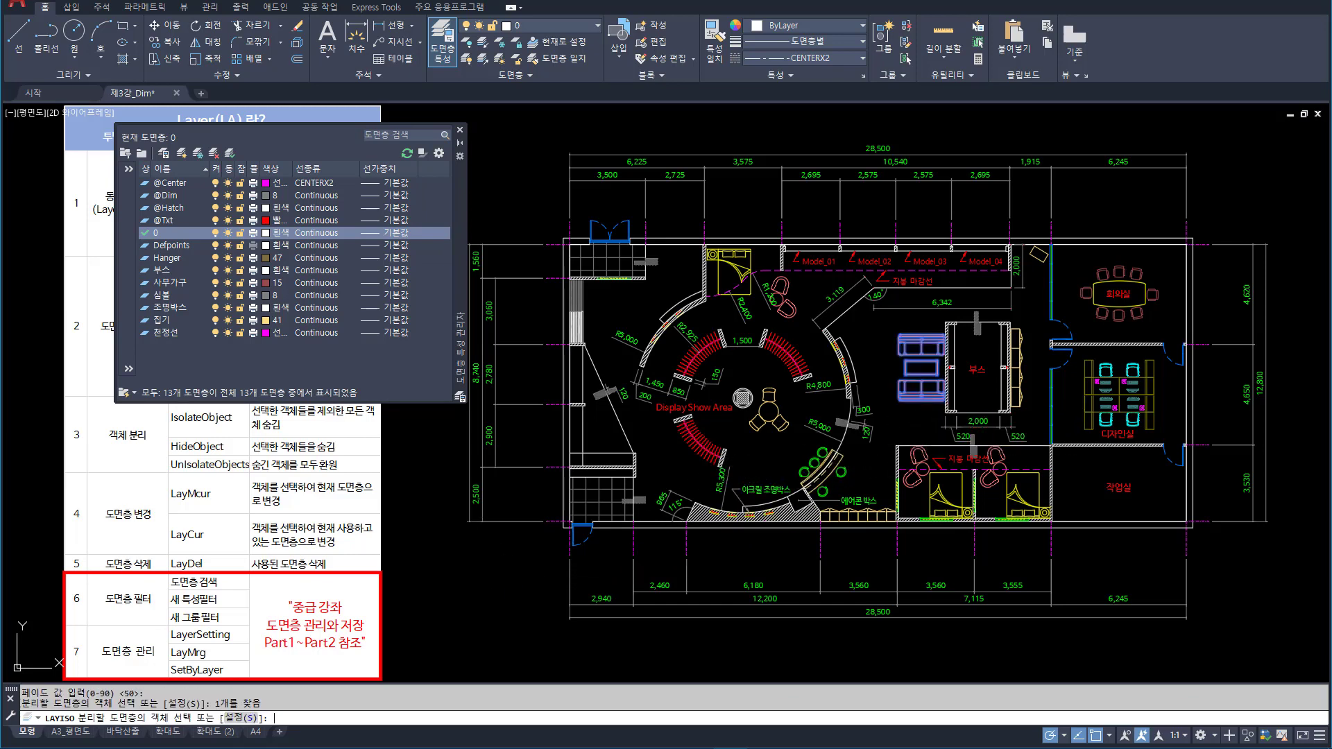
key("Return")
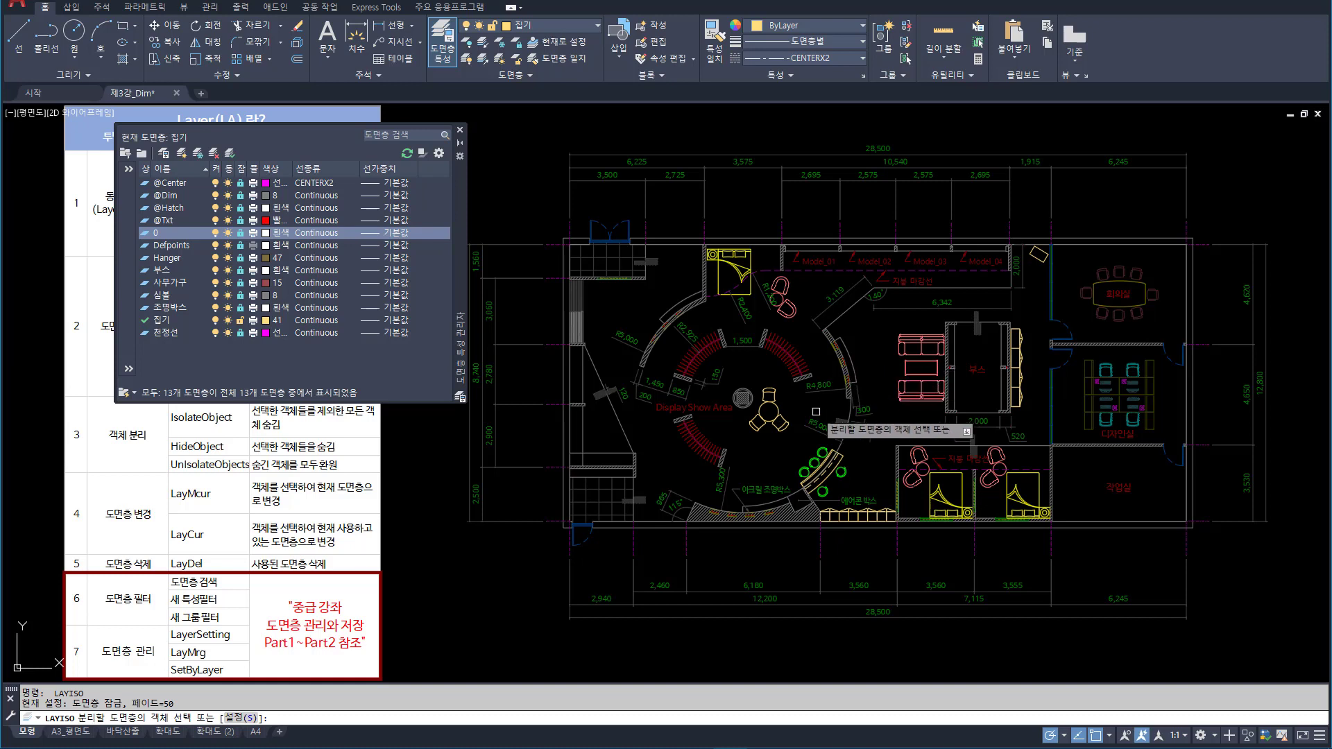
left_click(844, 424)
left_click(615, 309)
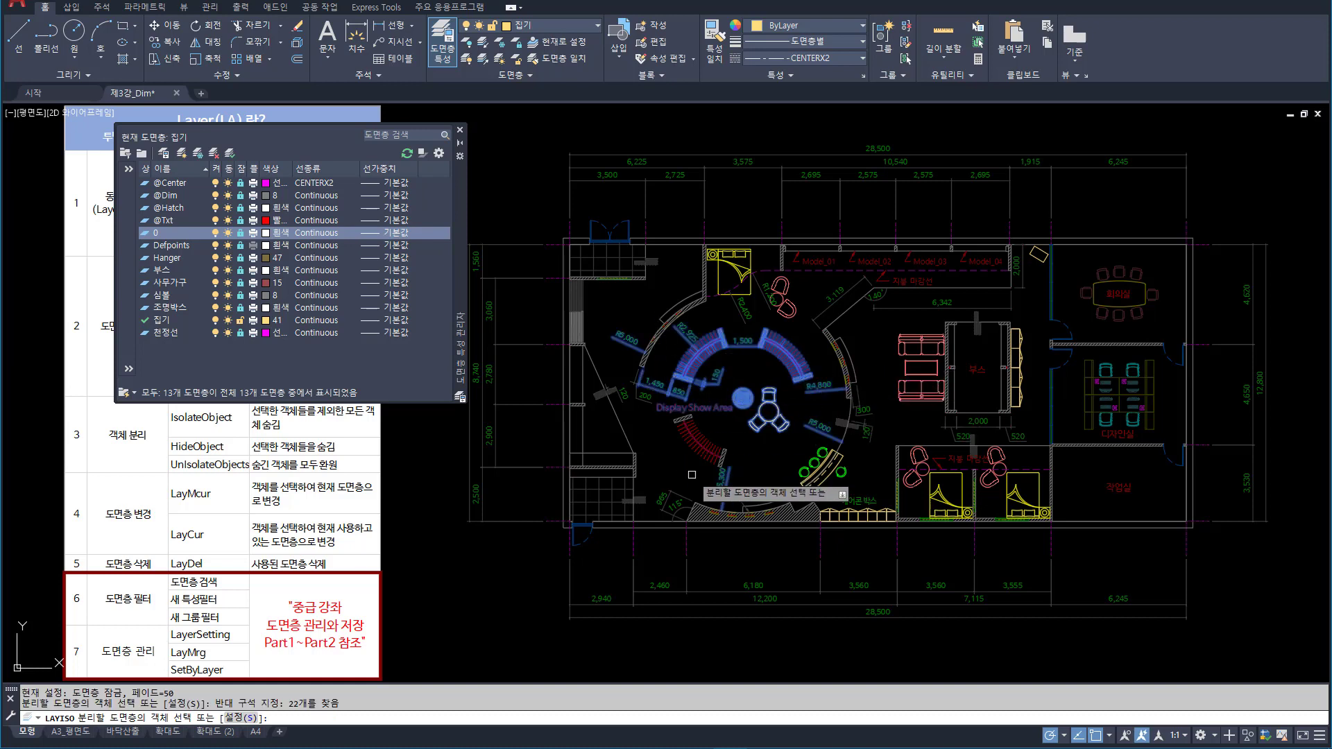
type("s")
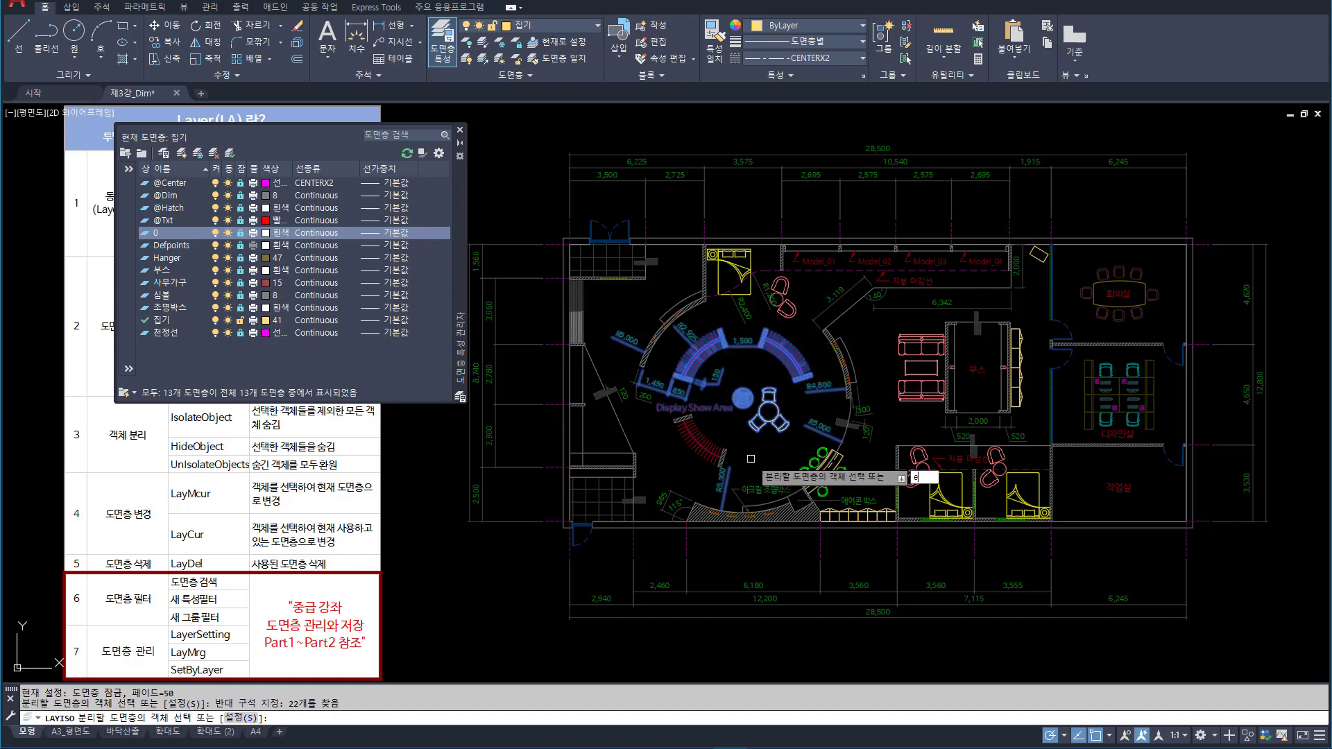
key("Return")
key("Escape")
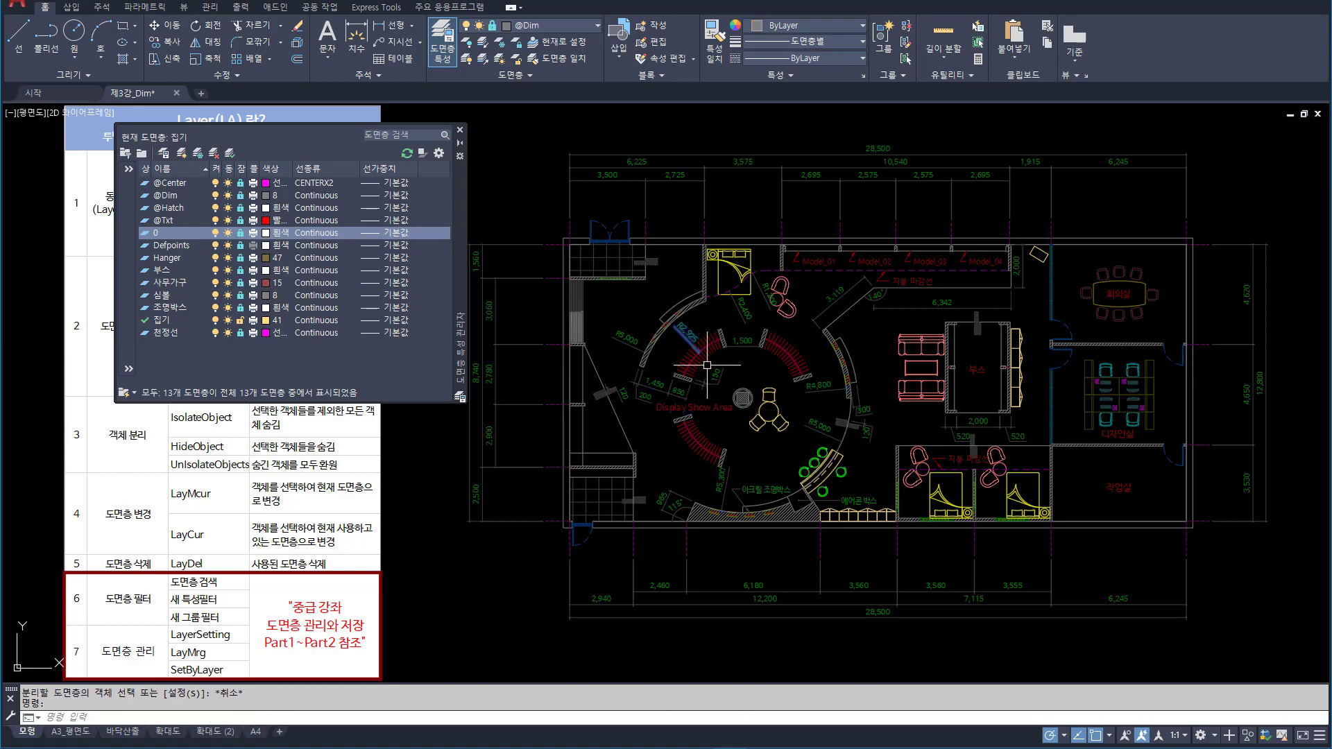
key("Escape")
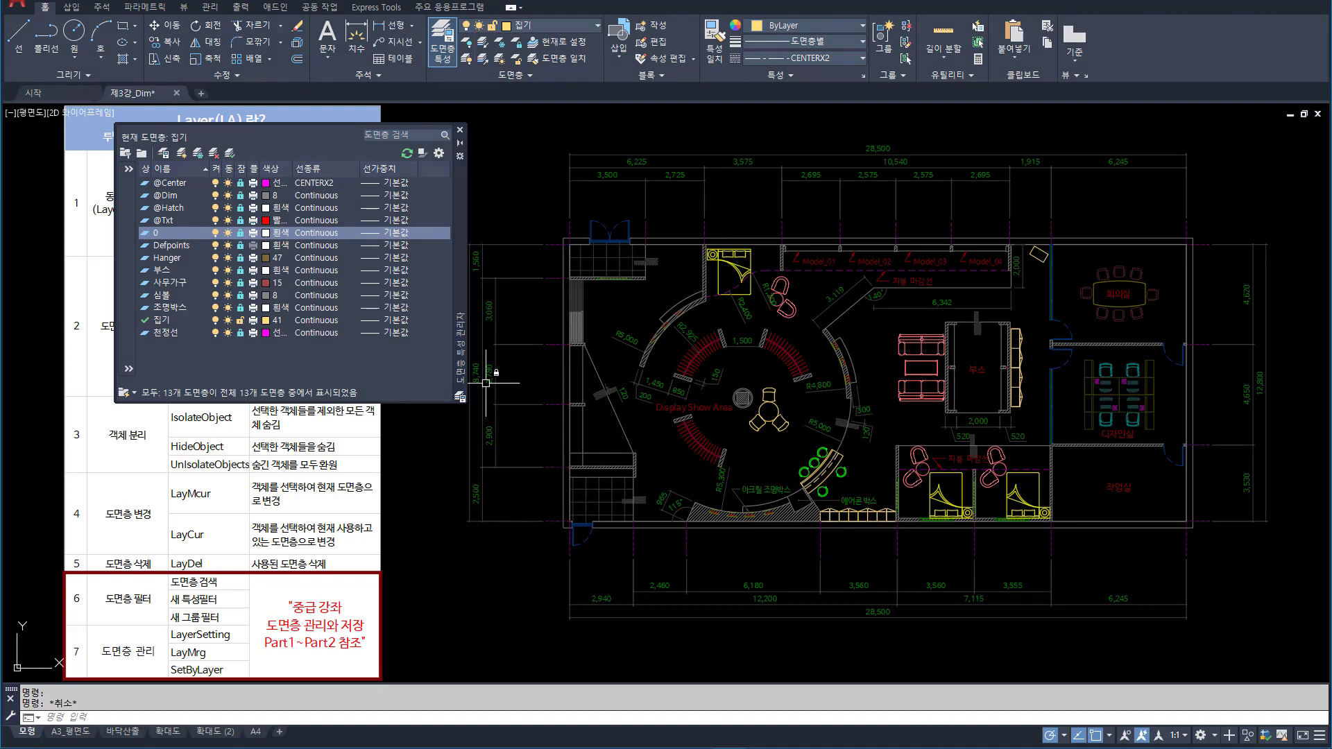
Step: Move the layer manager aside, inspect the layer isolation settings by switching from lock and fade to off, and close the settings unsaved
left_click_drag(460, 328, 655, 383)
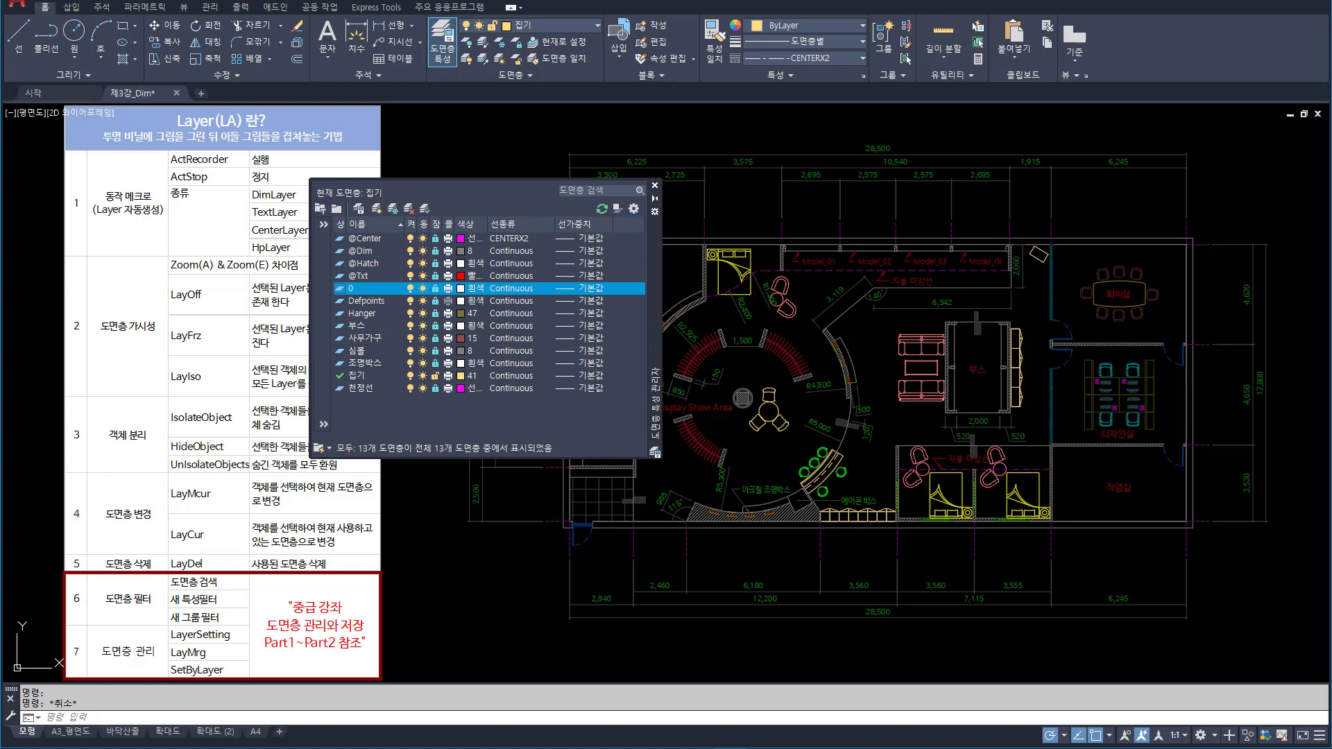
left_click(634, 208)
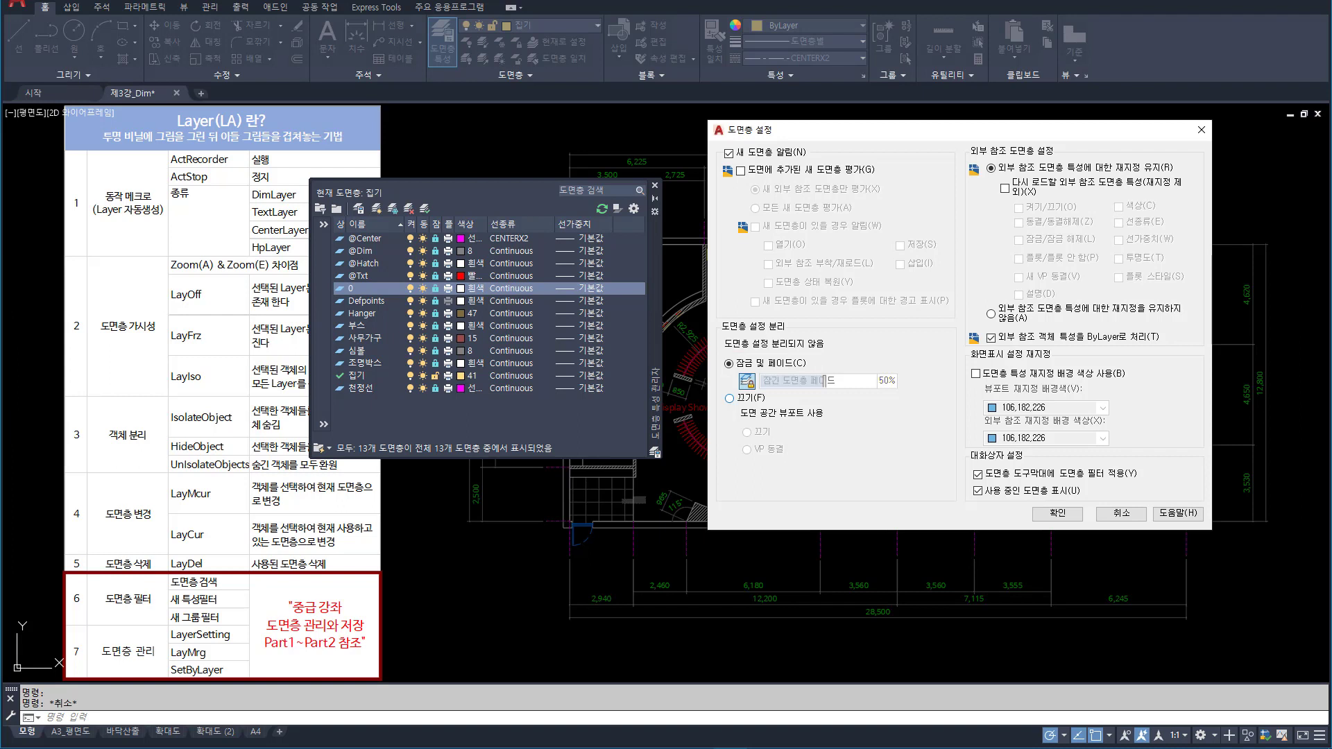
left_click(729, 398)
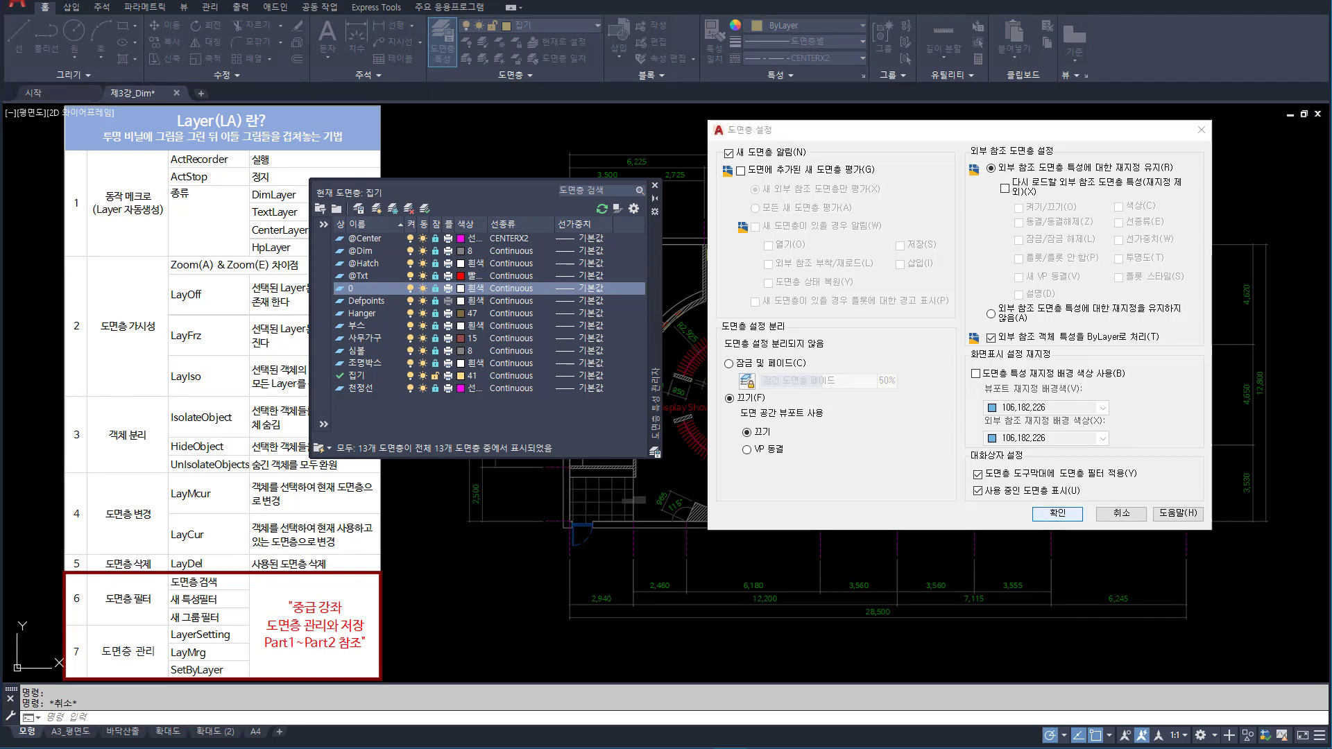
key("Escape")
Step: Look at the layer manager's column customization list in model space and close it without changing any columns
right_click(540, 224)
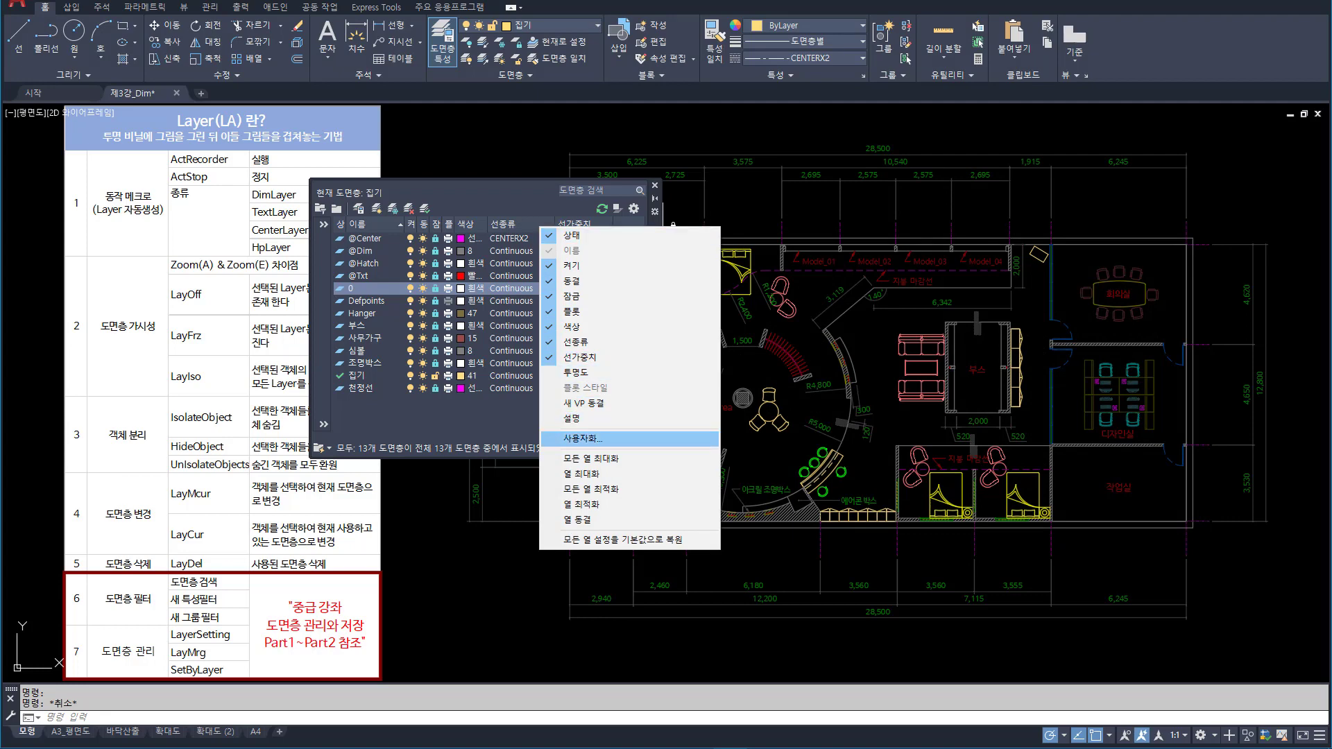
left_click(583, 438)
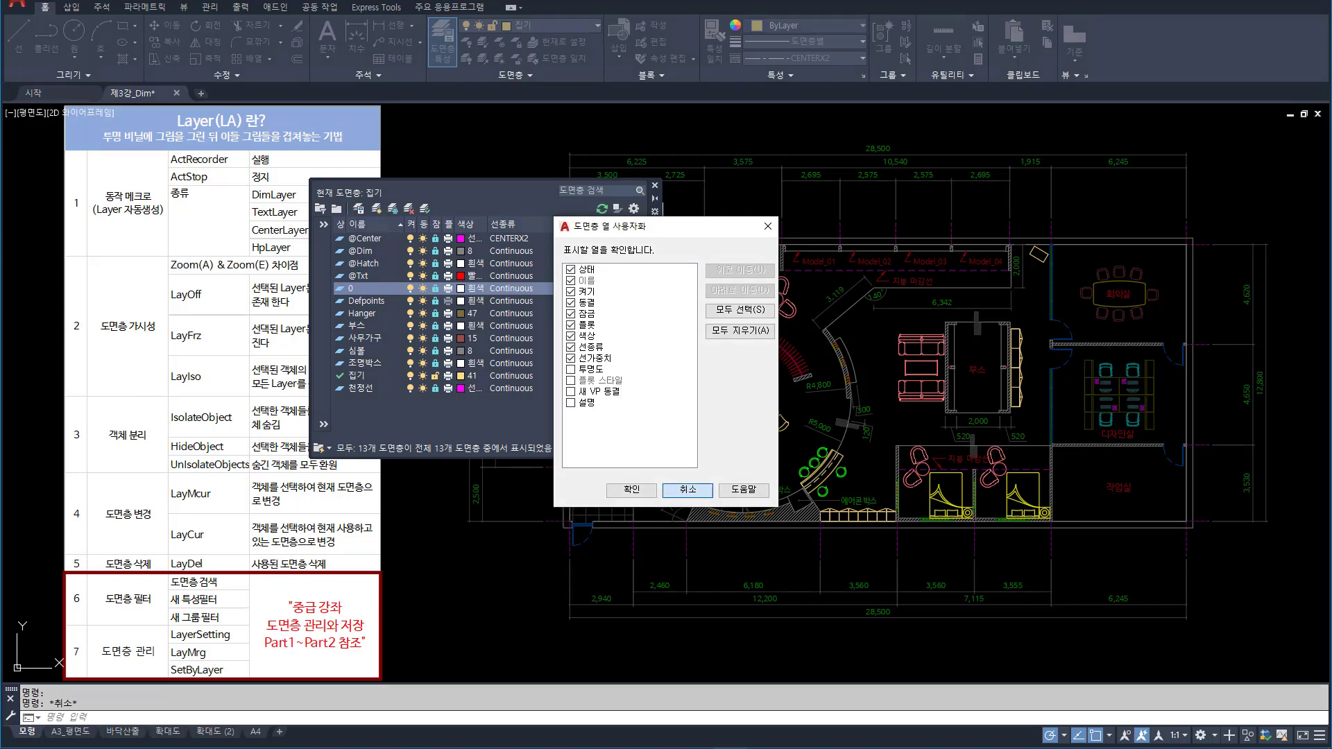
left_click(631, 489)
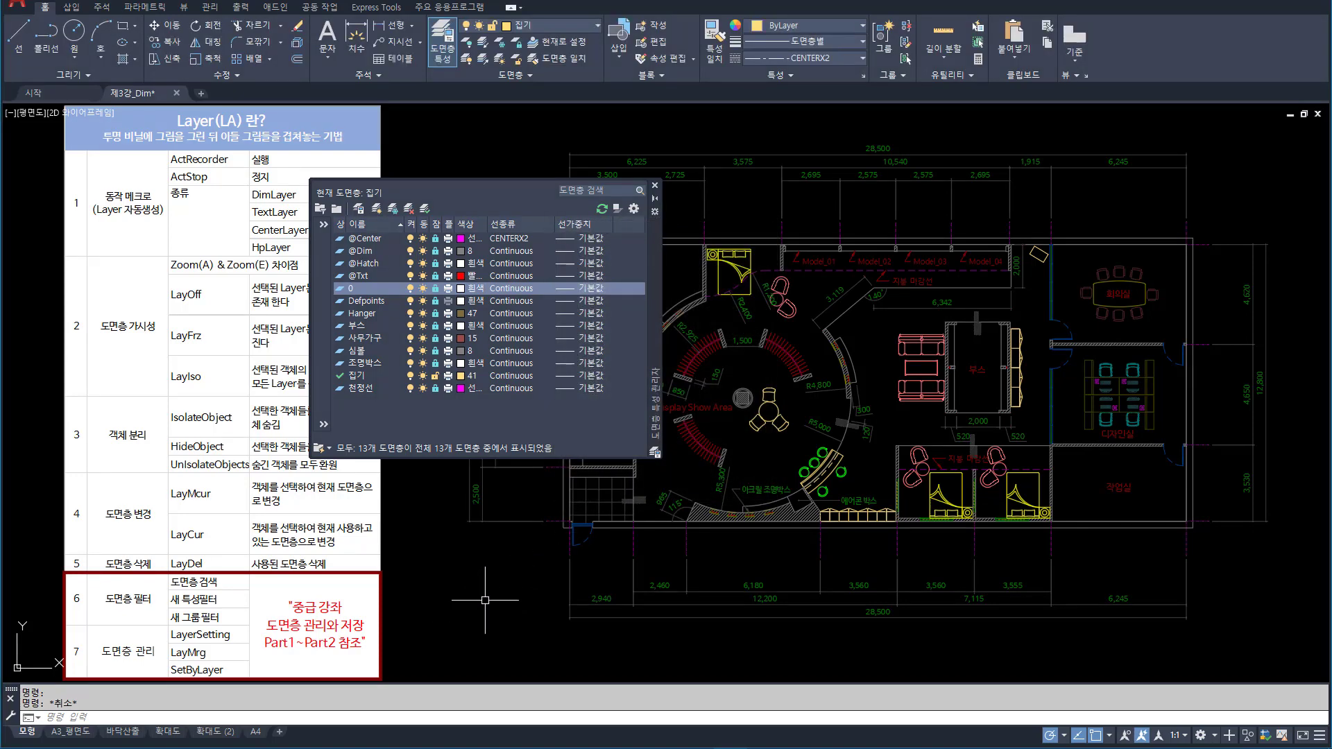
Step: Review the layer column list with its VP columns in the A3_평면도 layout, and return to model space
left_click(70, 732)
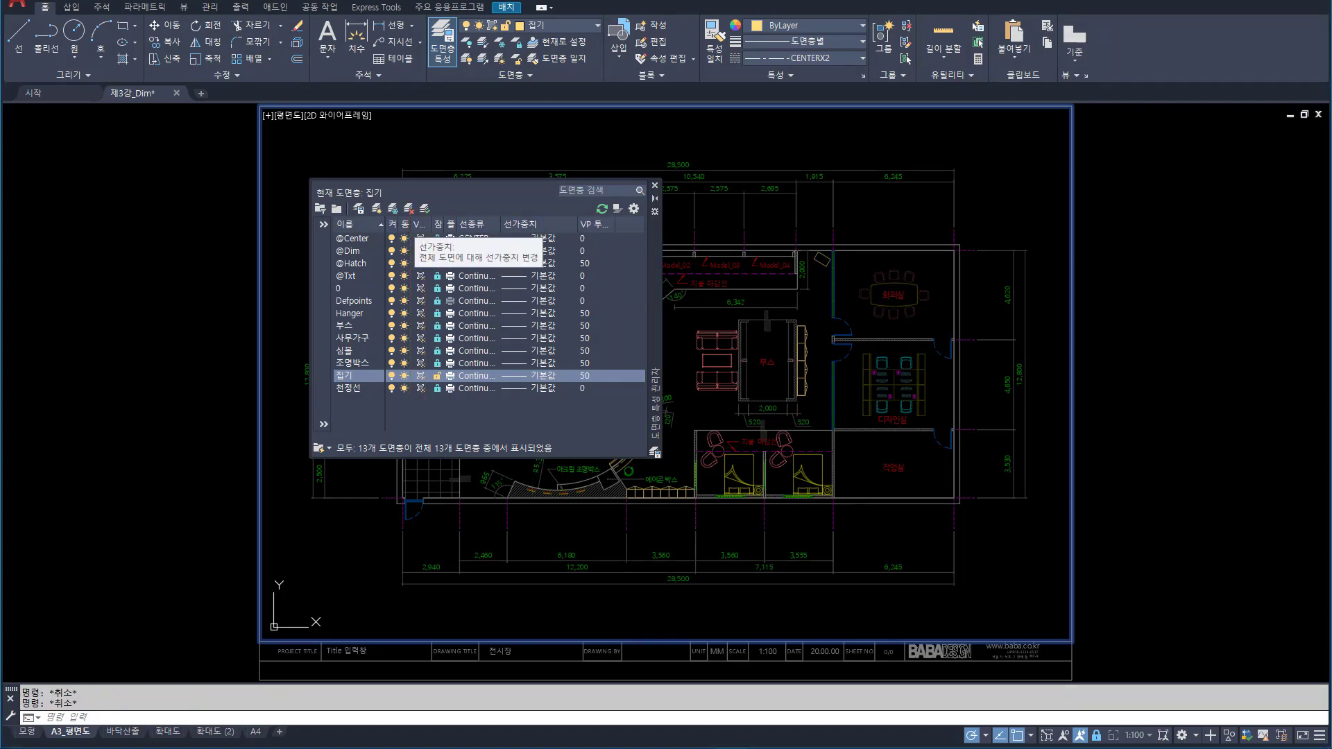
right_click(543, 224)
left_click(586, 527)
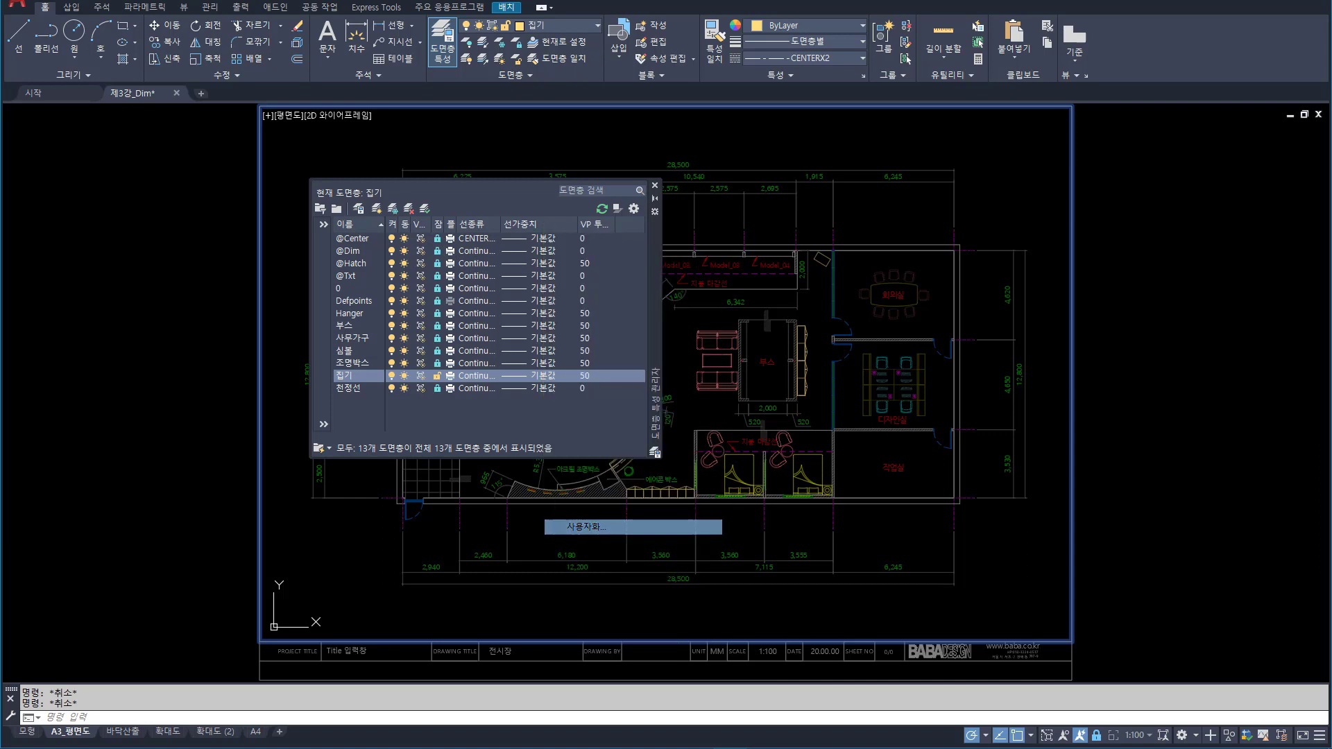
scroll(624, 357, "down", 1)
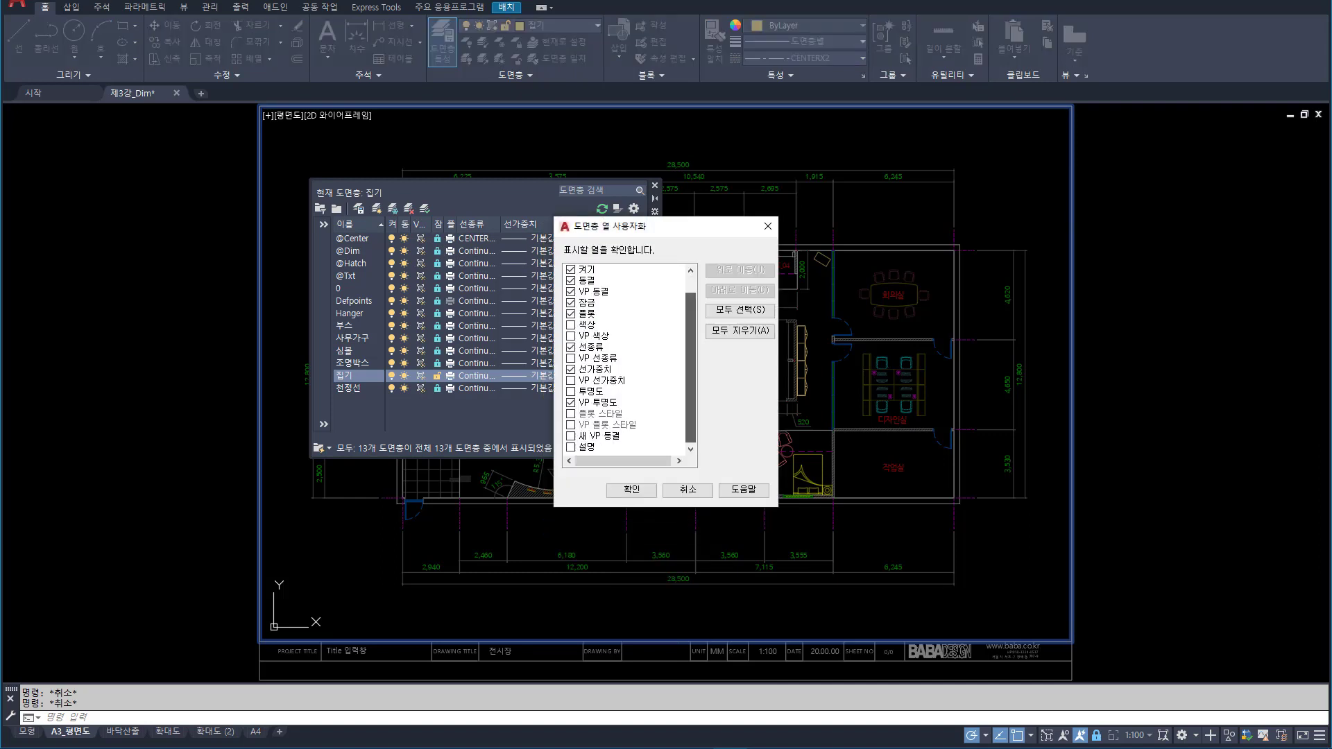
scroll(625, 357, "up", 1)
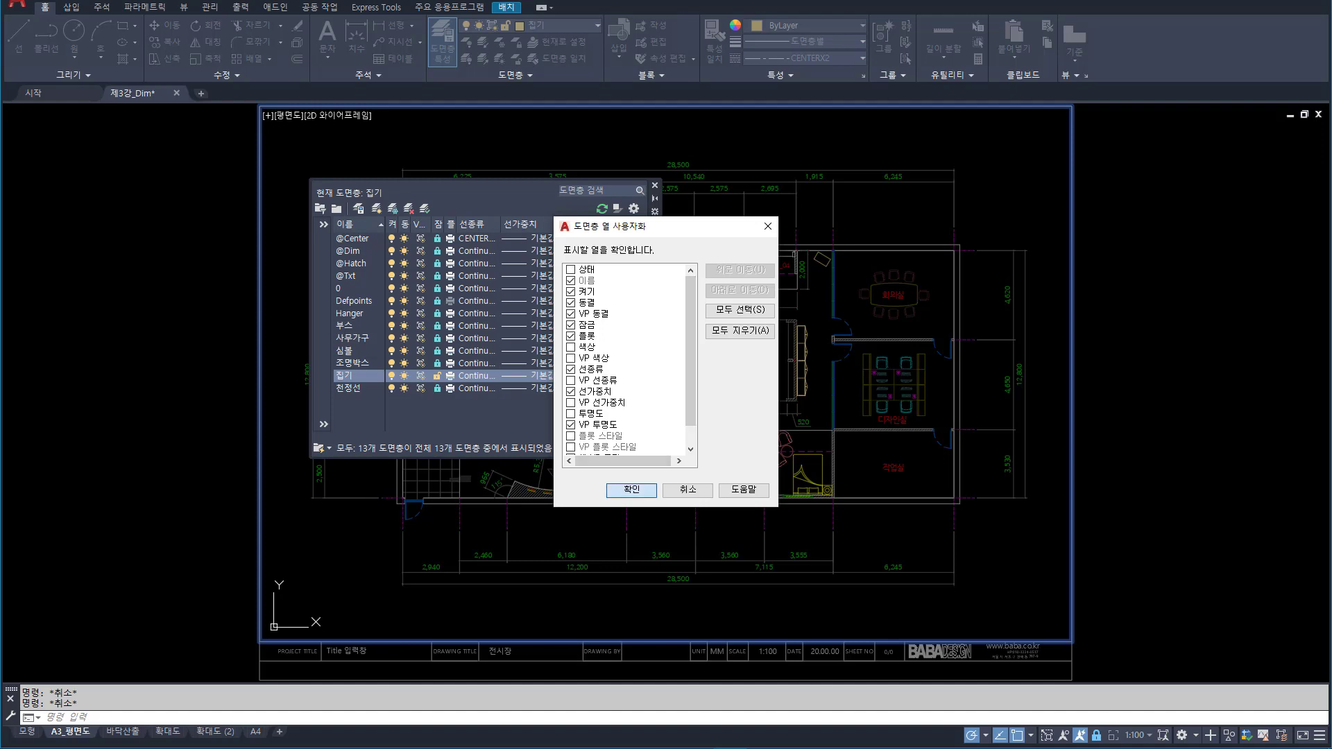
left_click(631, 490)
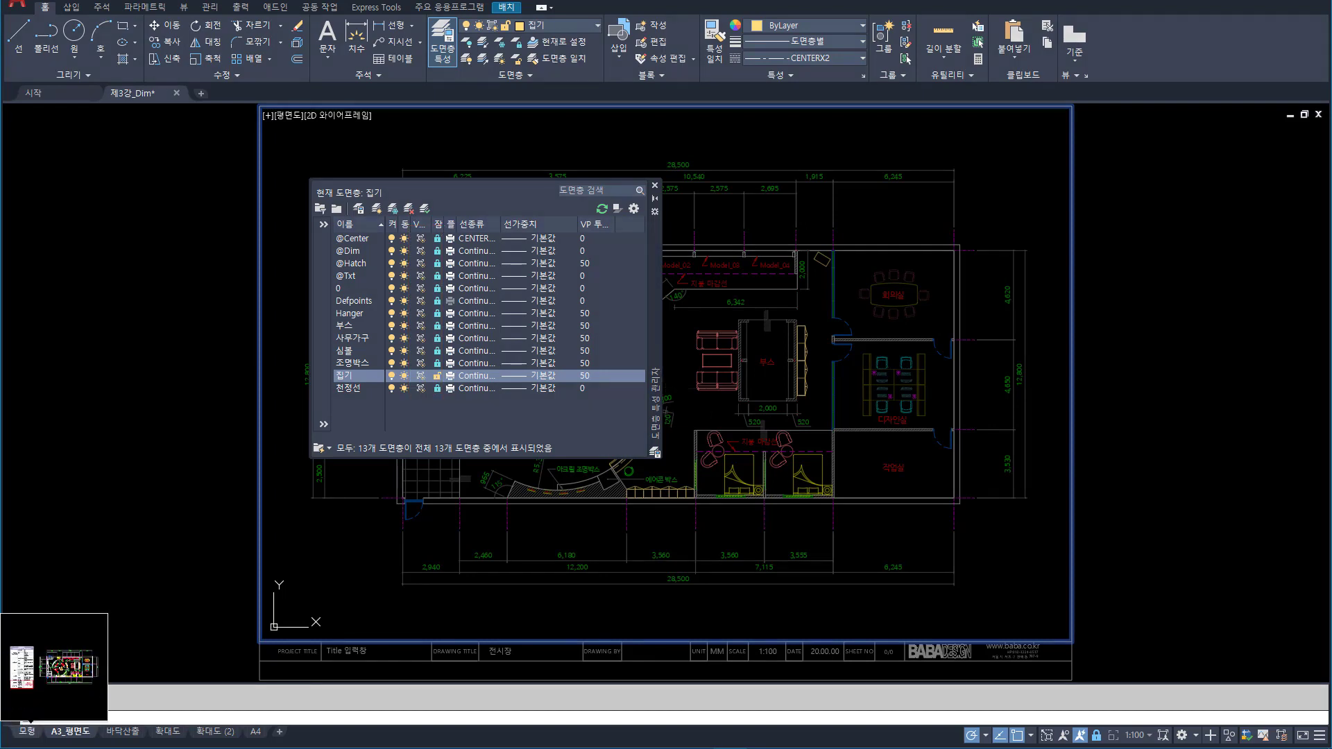
left_click(27, 732)
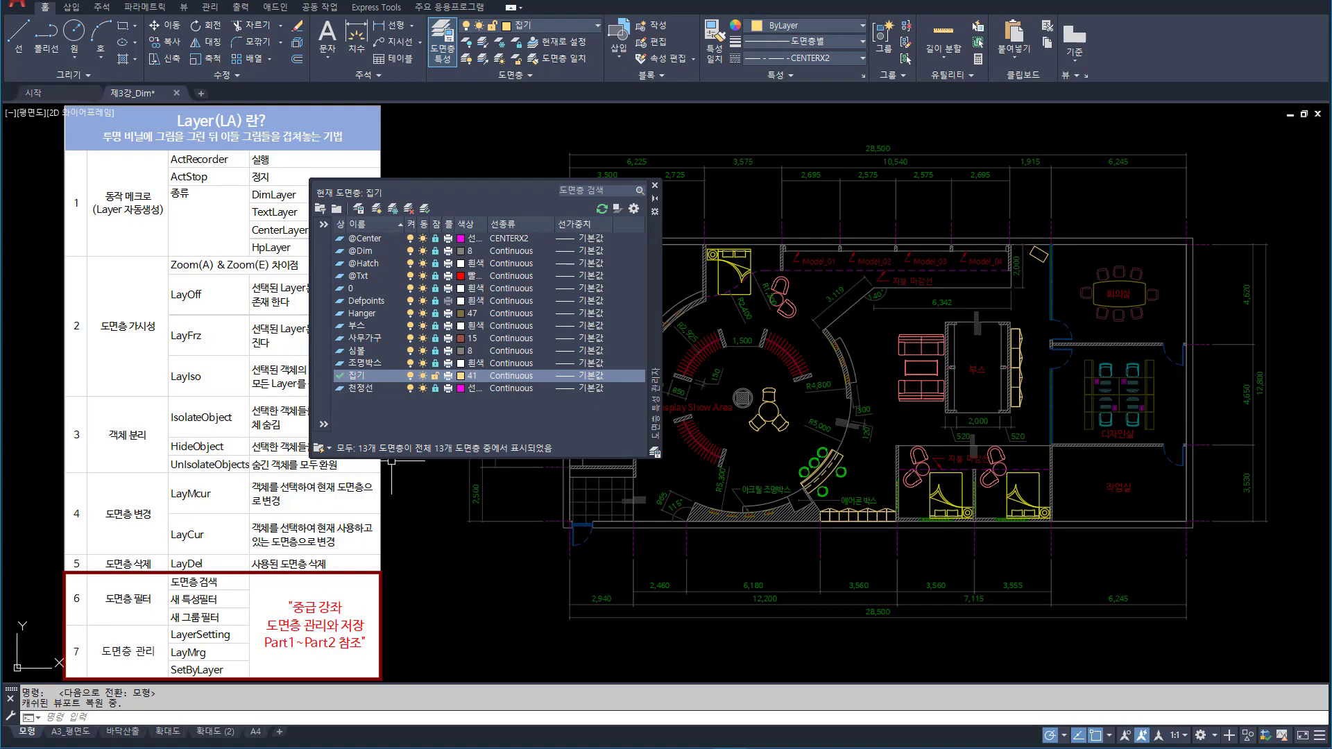
Step: Unlock the Hanger layer by picking the curved hanger with LAYULK, and unlock all layers together in the layer manager
left_click(516, 59)
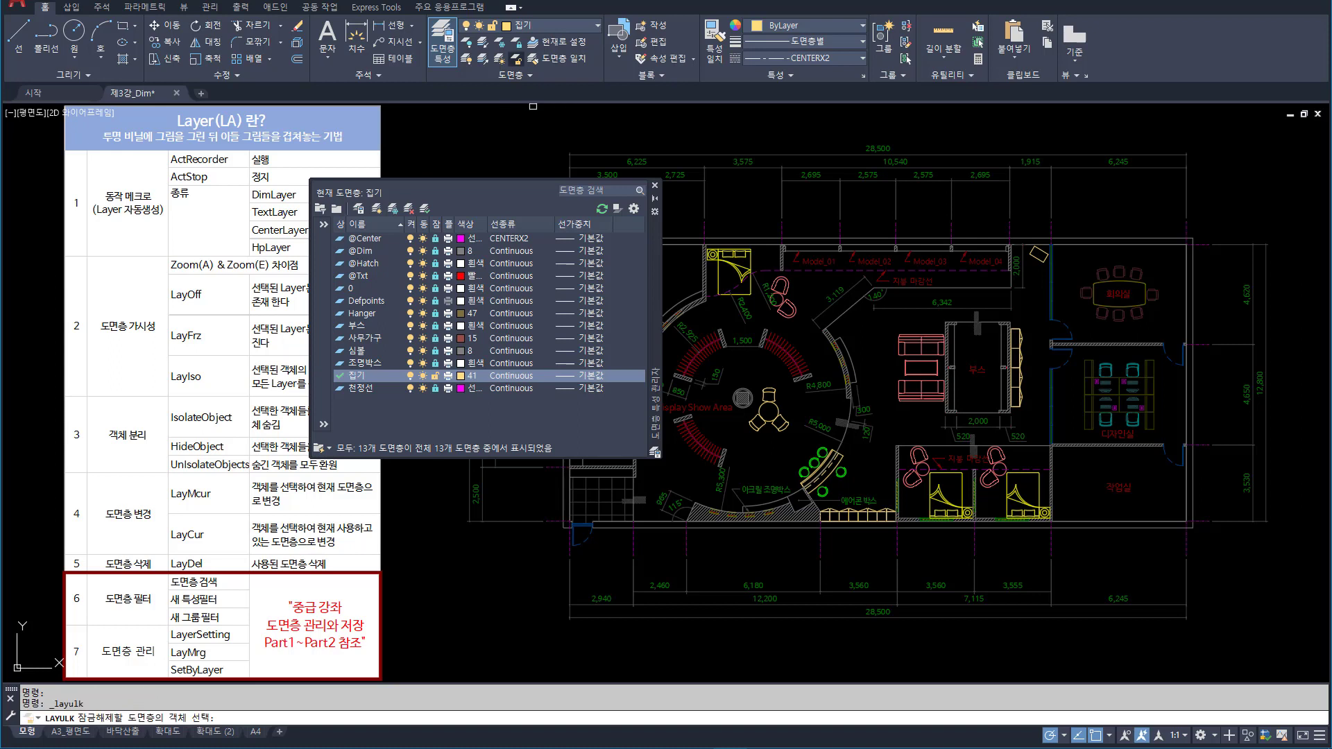
left_click(776, 382)
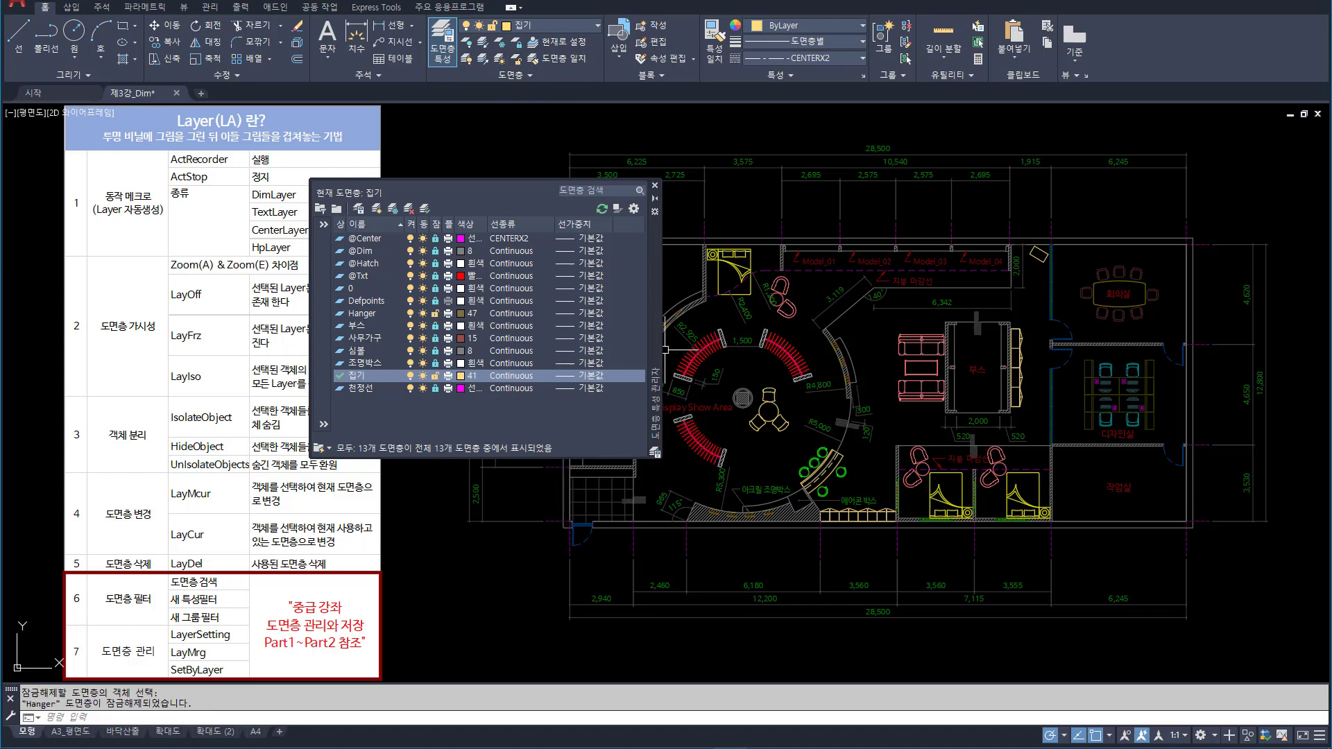
left_click(368, 238)
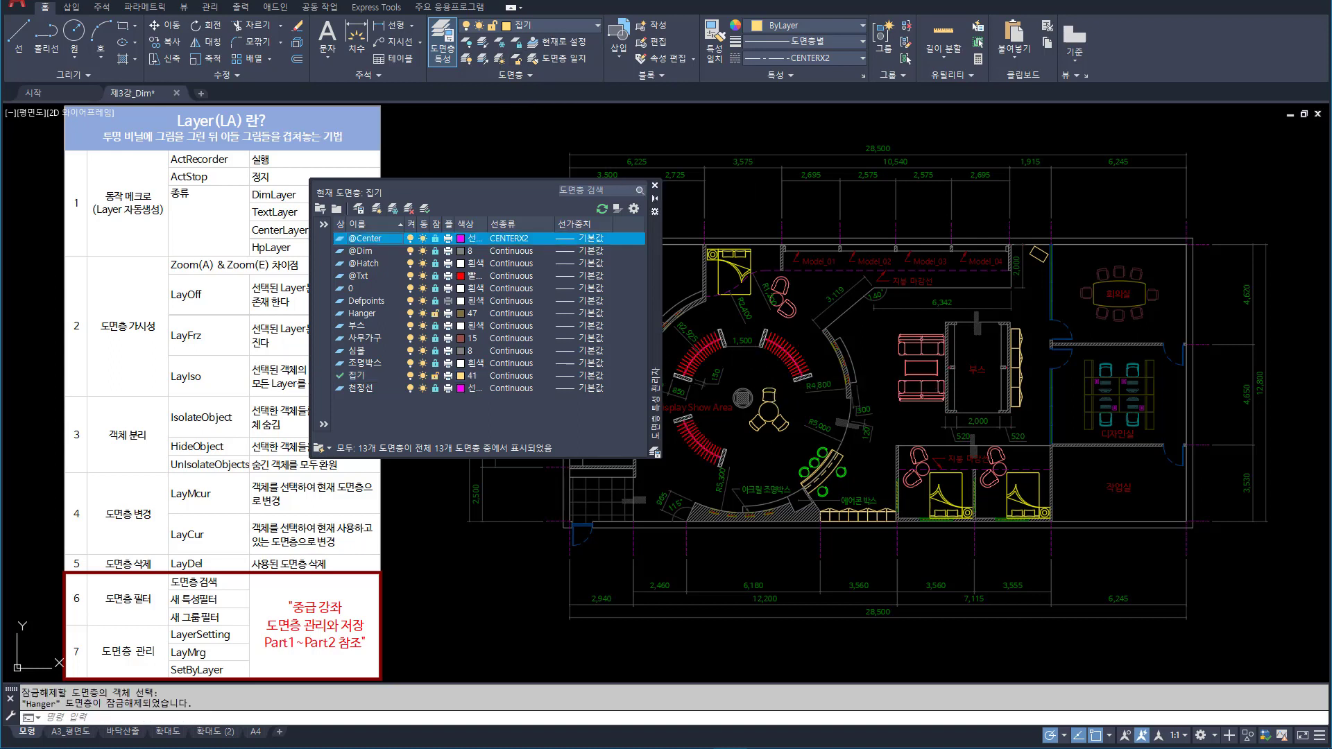
key("ctrl+a")
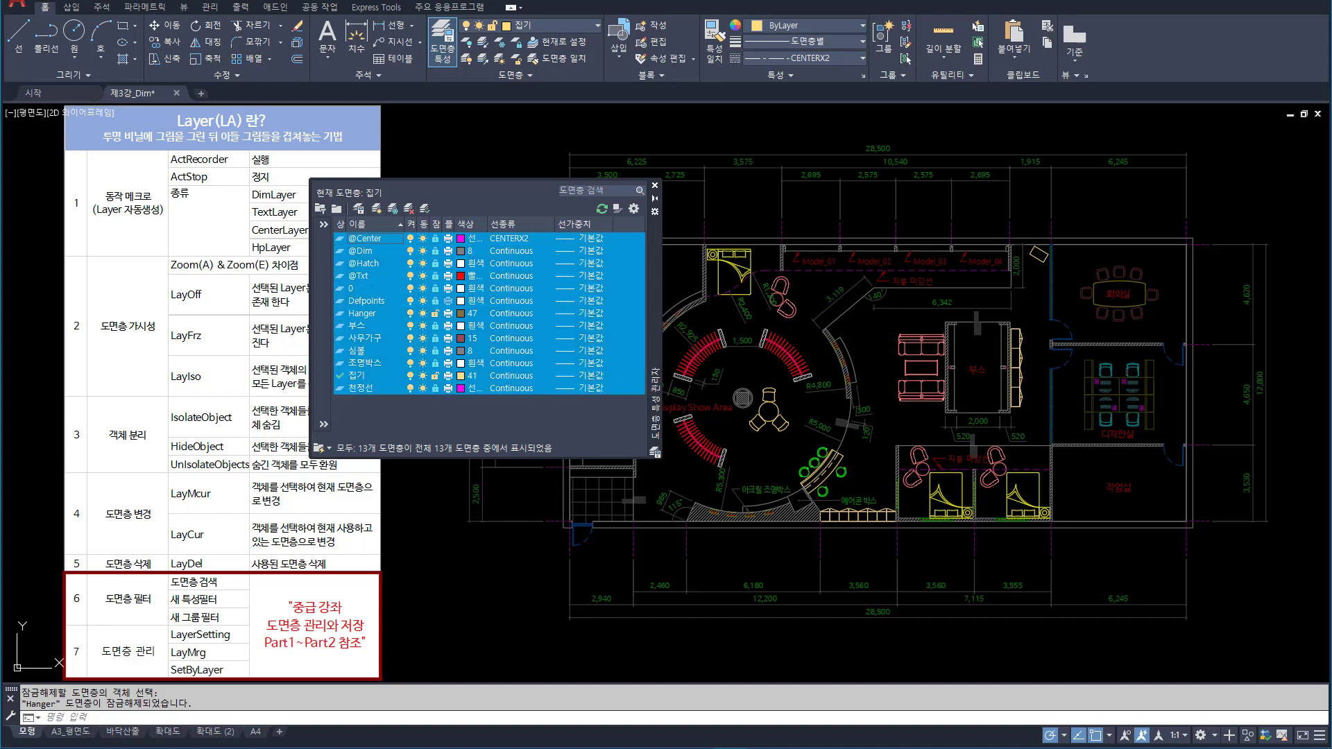
left_click(435, 238)
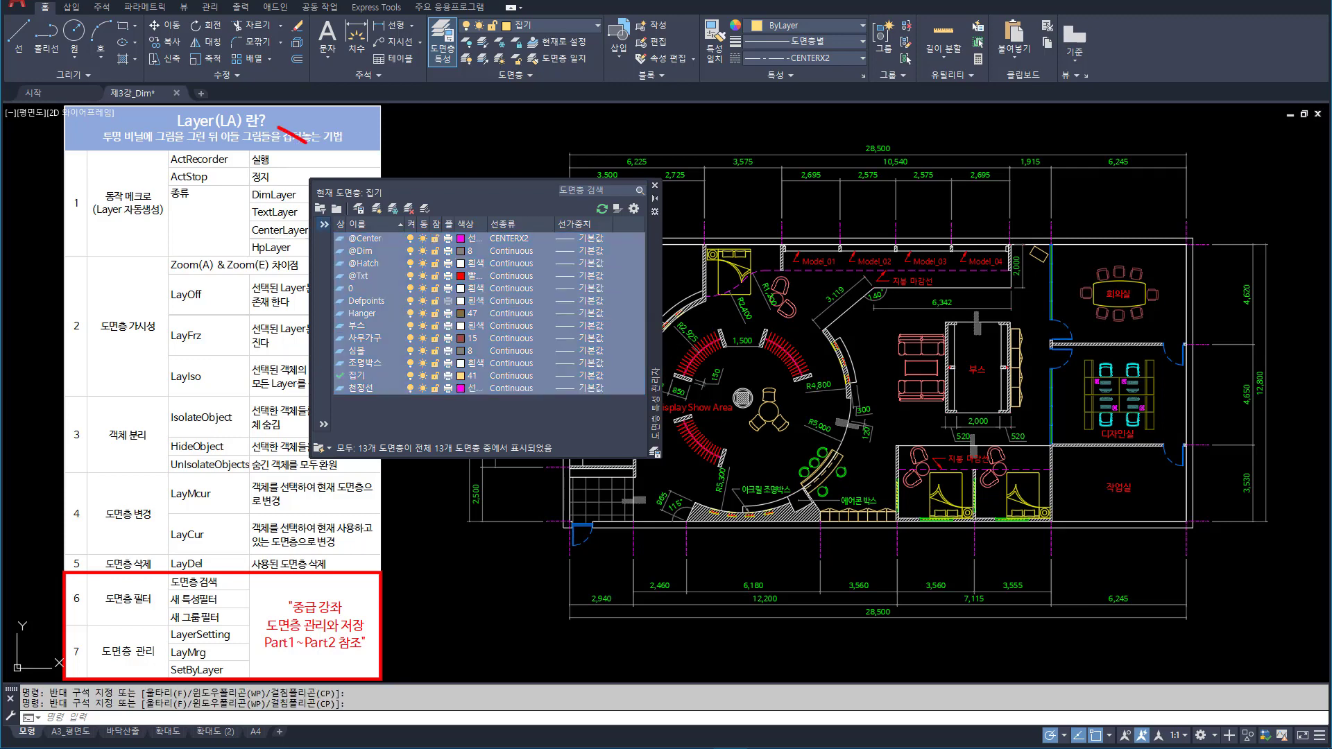
left_click(324, 224)
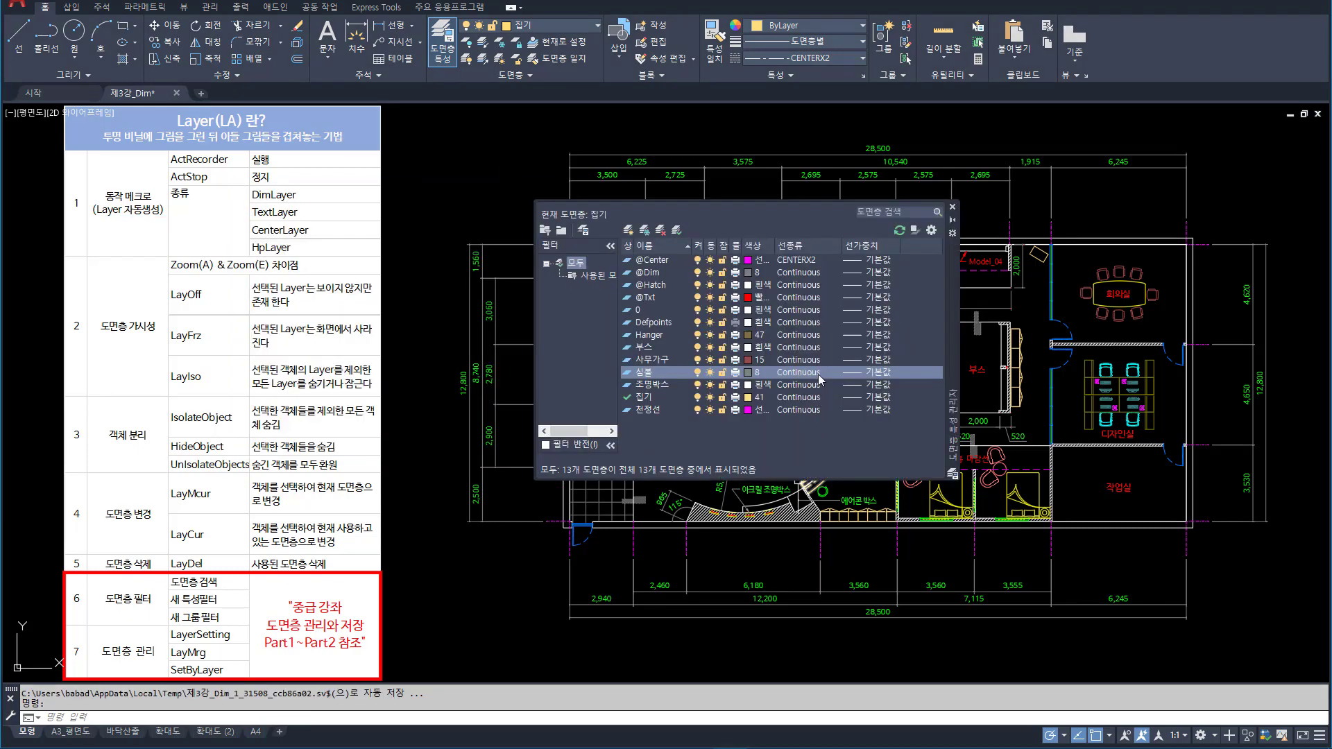
right_click(814, 300)
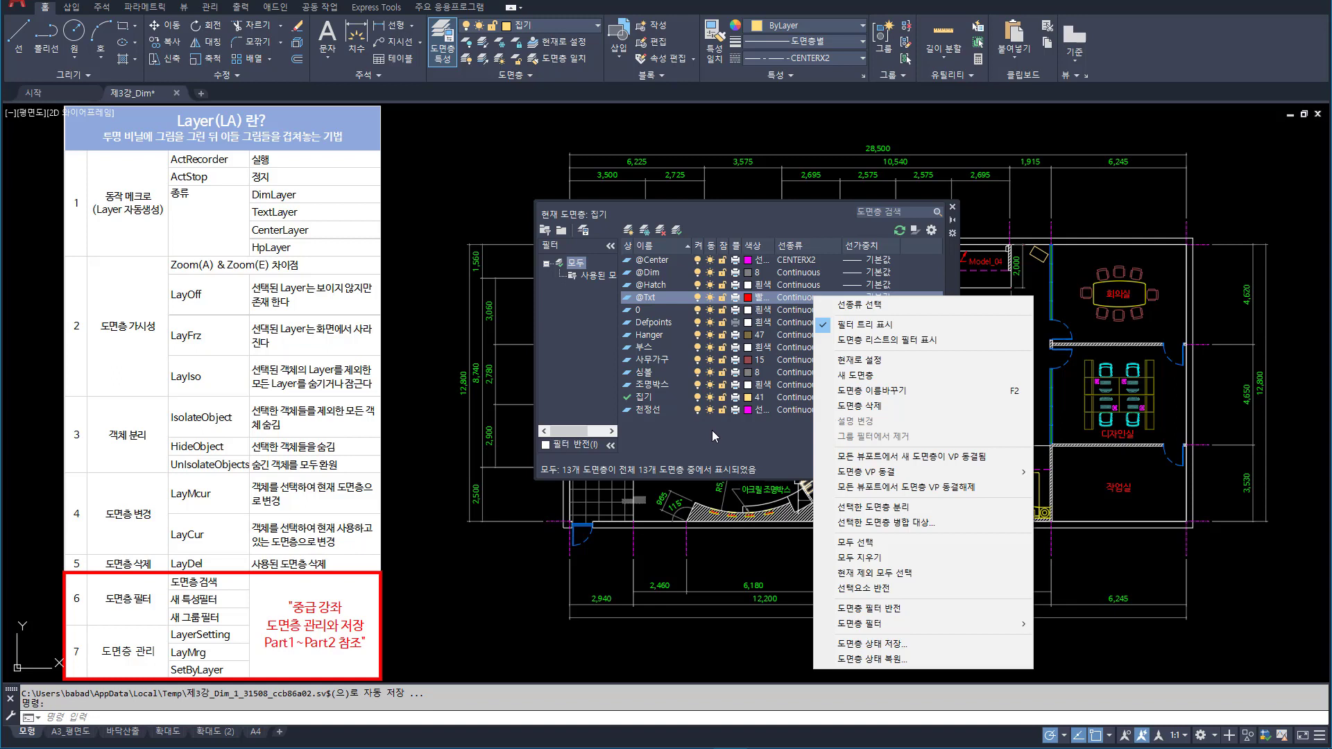
left_click(482, 586)
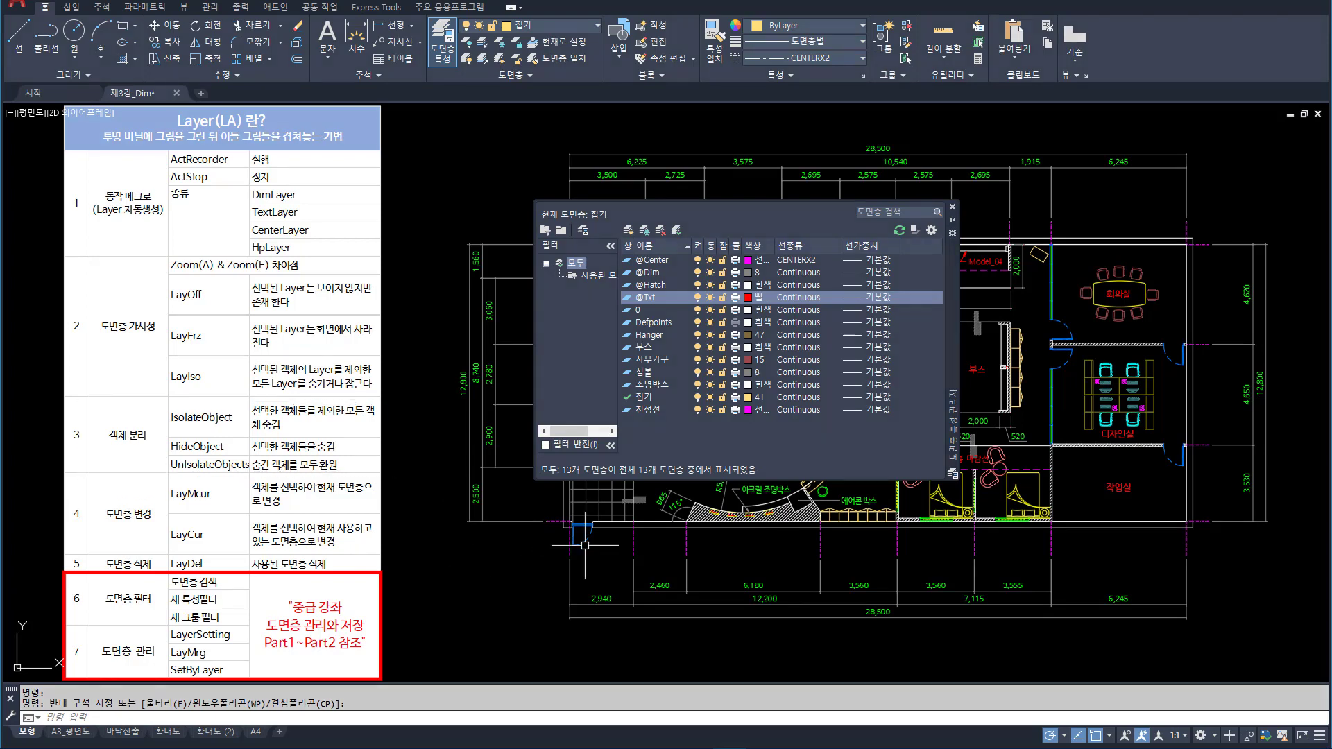
left_click(953, 207)
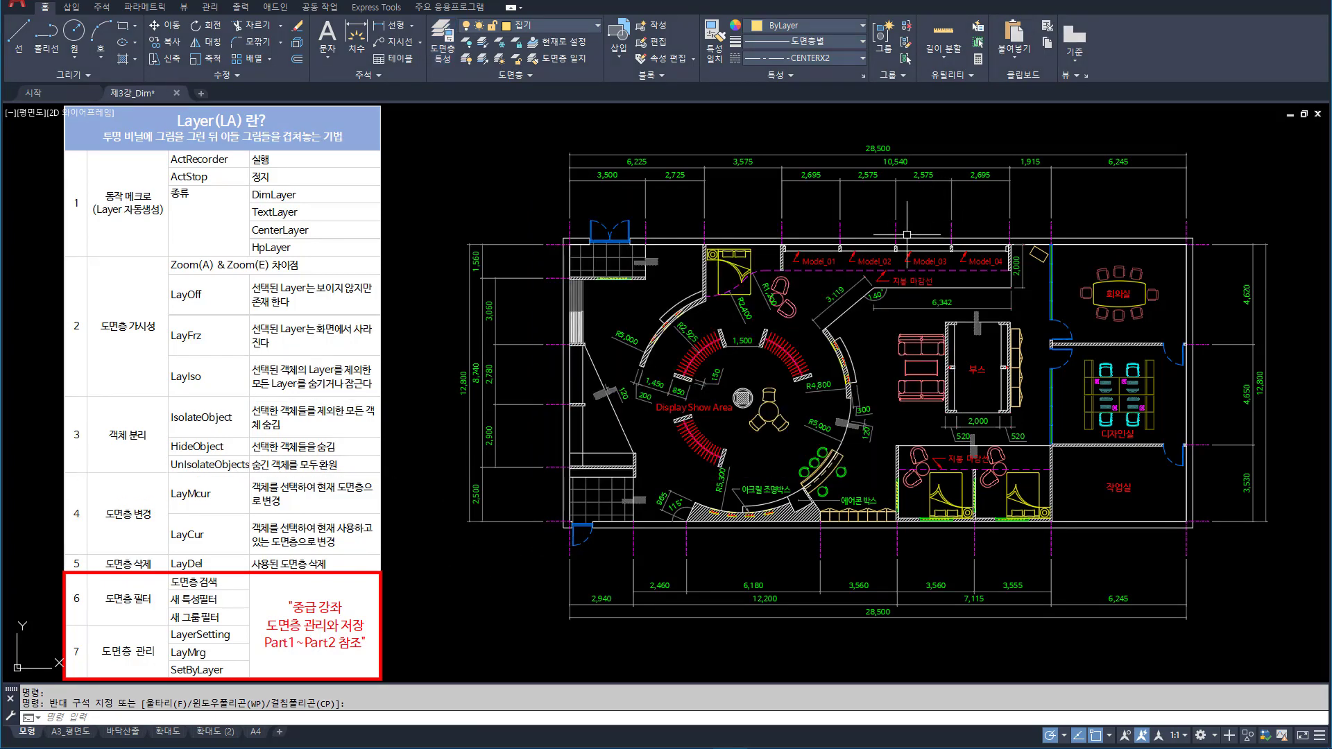
Step: Isolate the curved hanger block on the upper-right arc of the Display Show Area, and undo the isolation
left_click(790, 343)
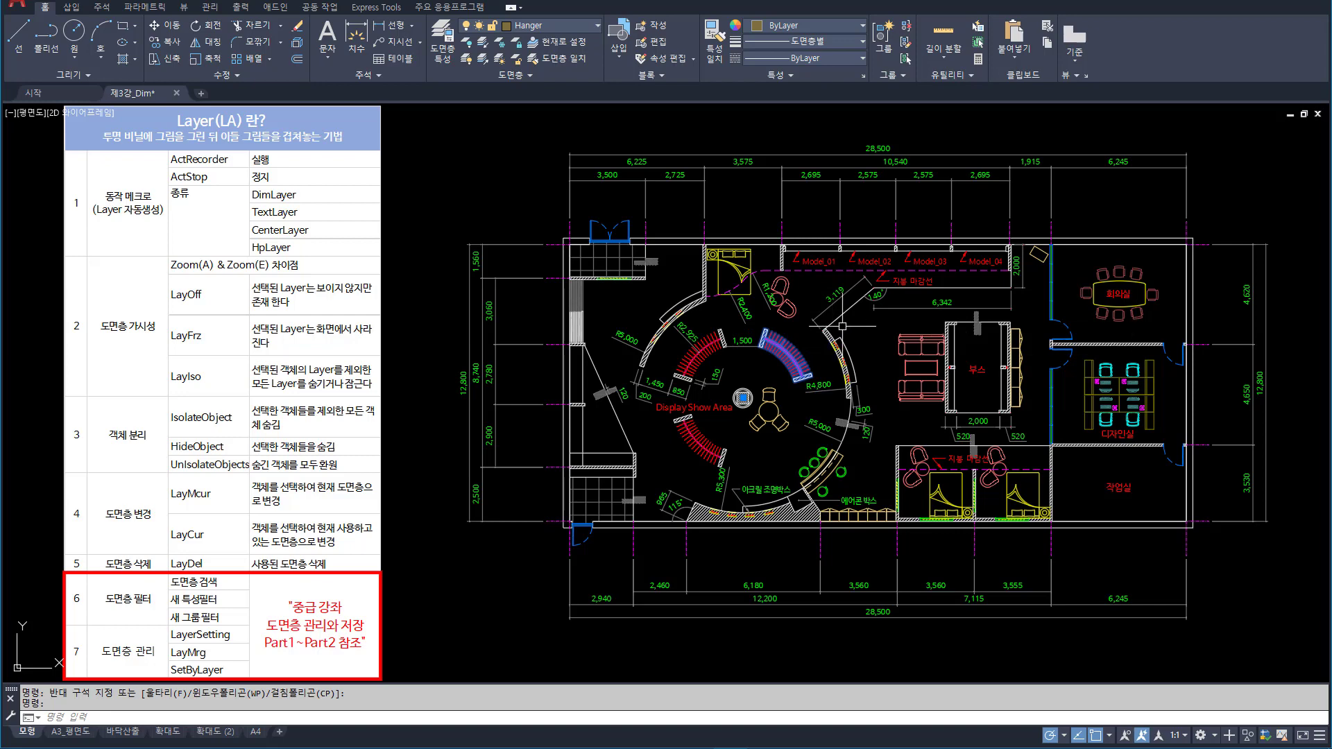
right_click(864, 325)
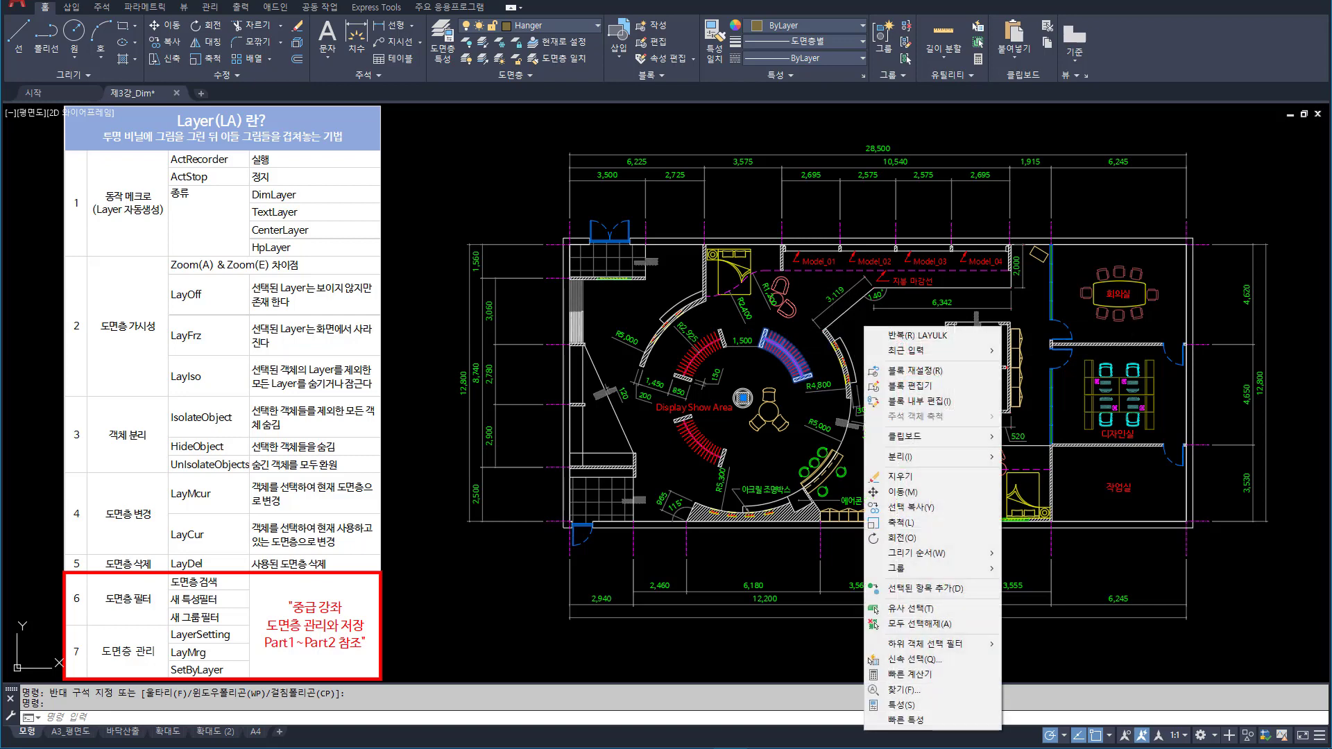
mouse_move(985, 457)
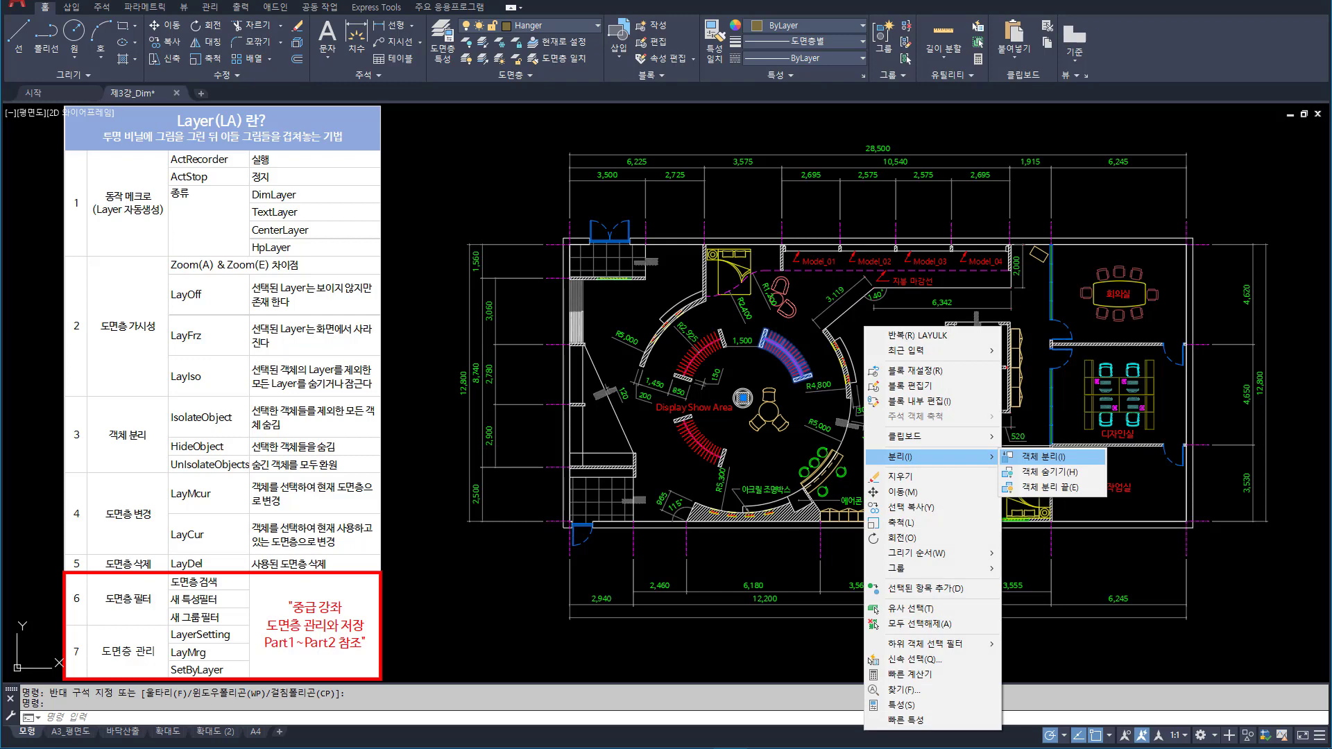
left_click(1041, 456)
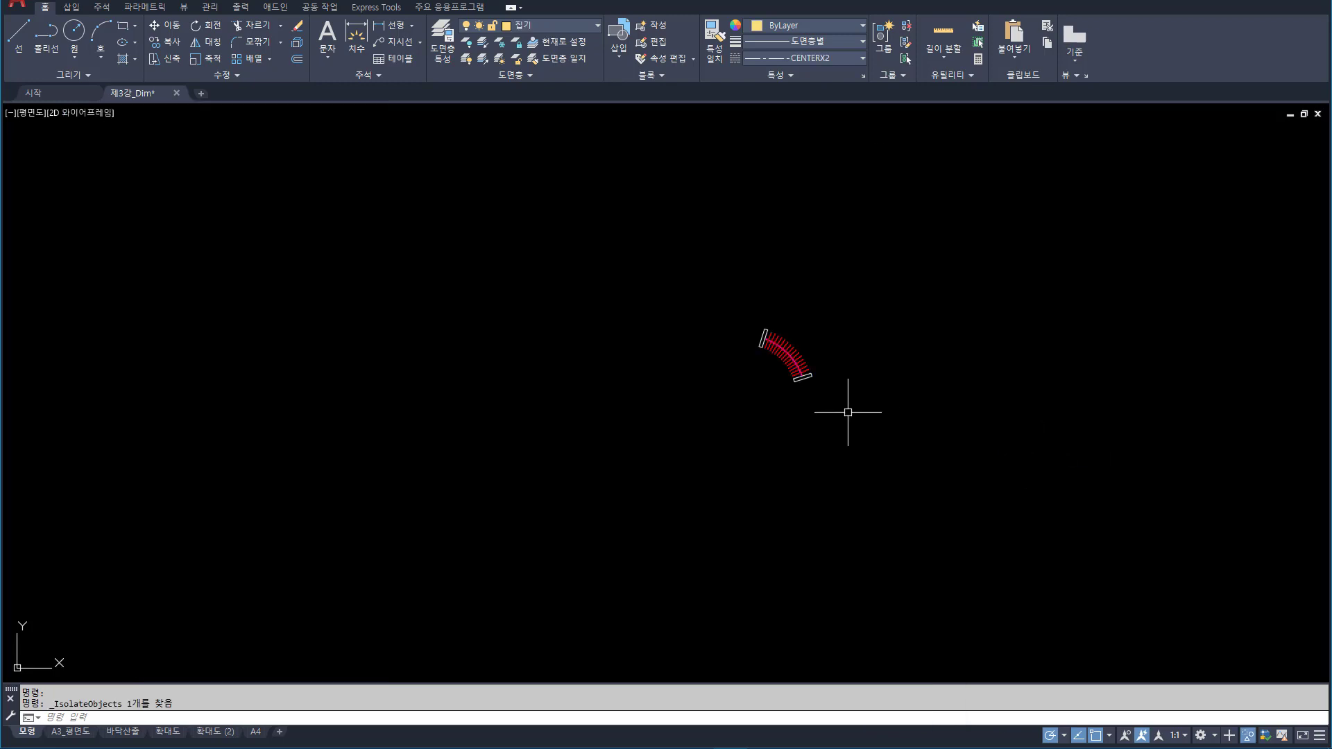
key("ctrl+z")
Step: Look at the commands for isolating objects, hiding objects and ending isolation, and cancel the stray selection window
left_click(787, 351)
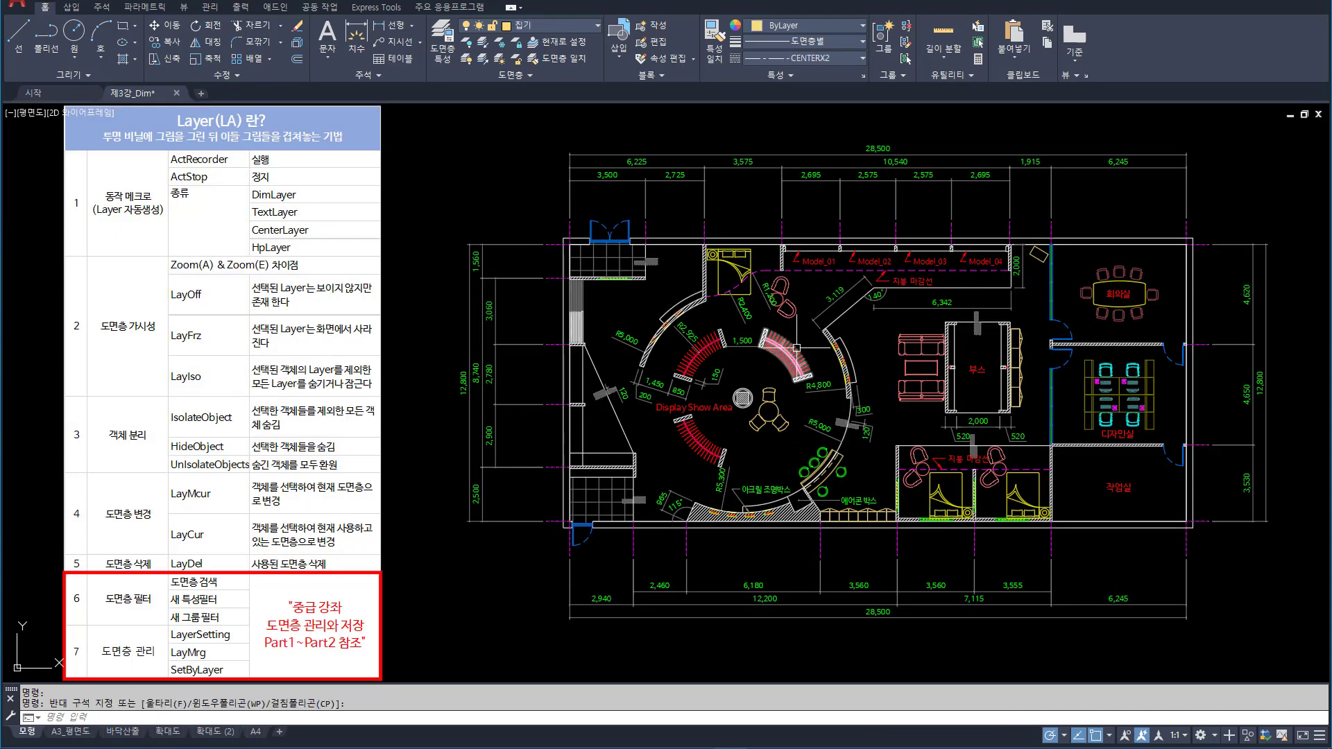
right_click(798, 358)
mouse_move(833, 422)
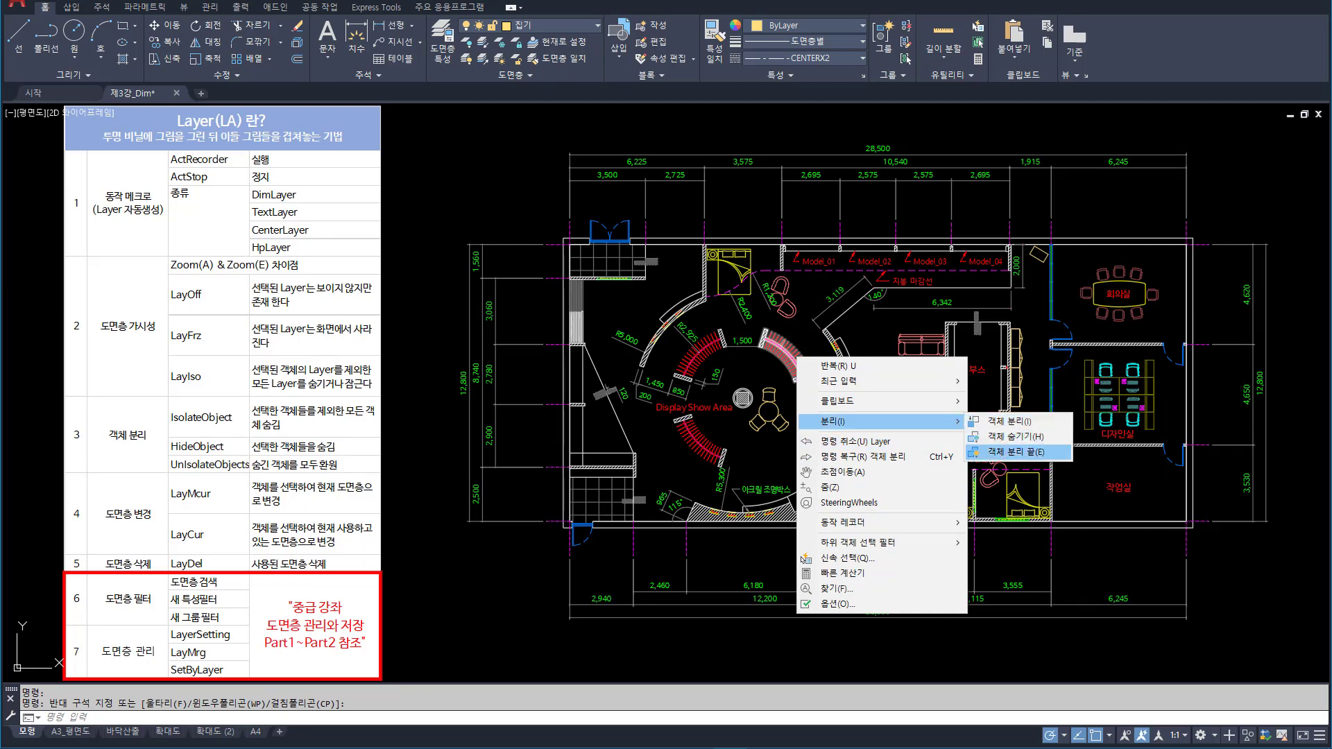
left_click(1014, 451)
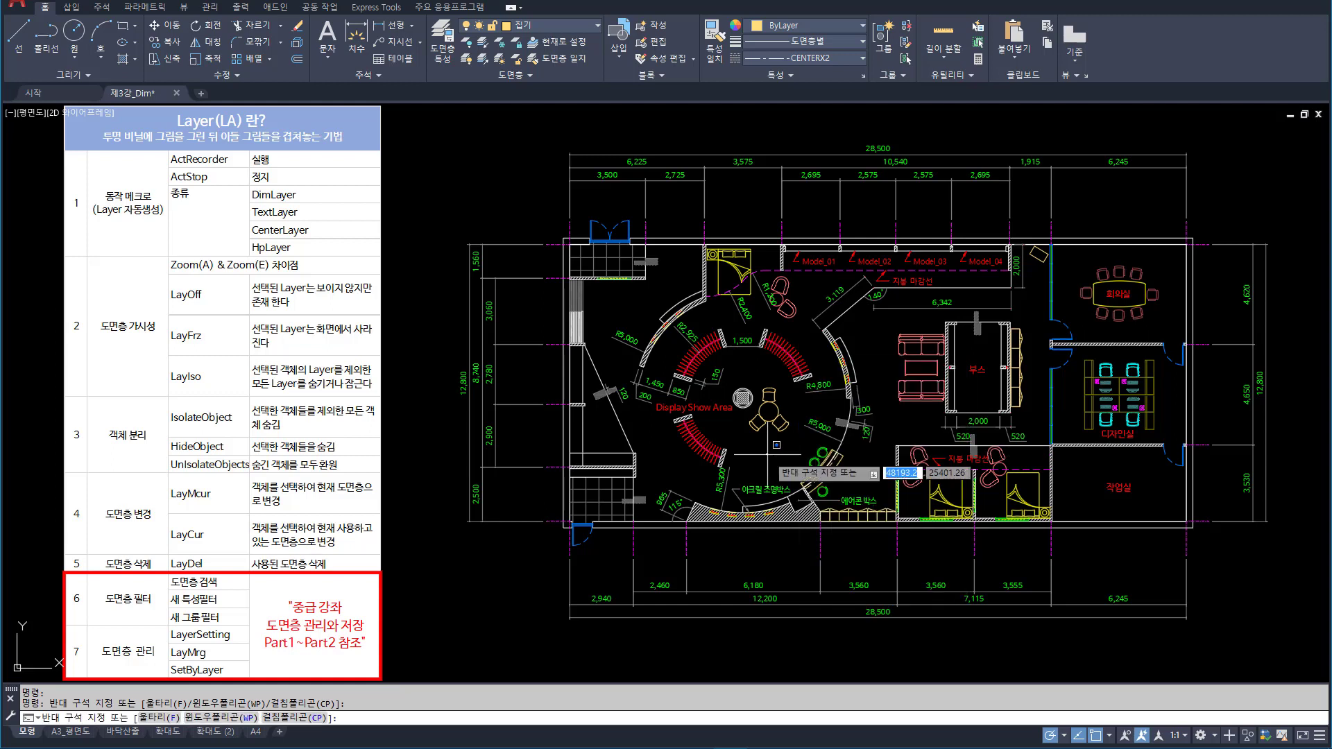
left_click(767, 454)
key("Escape")
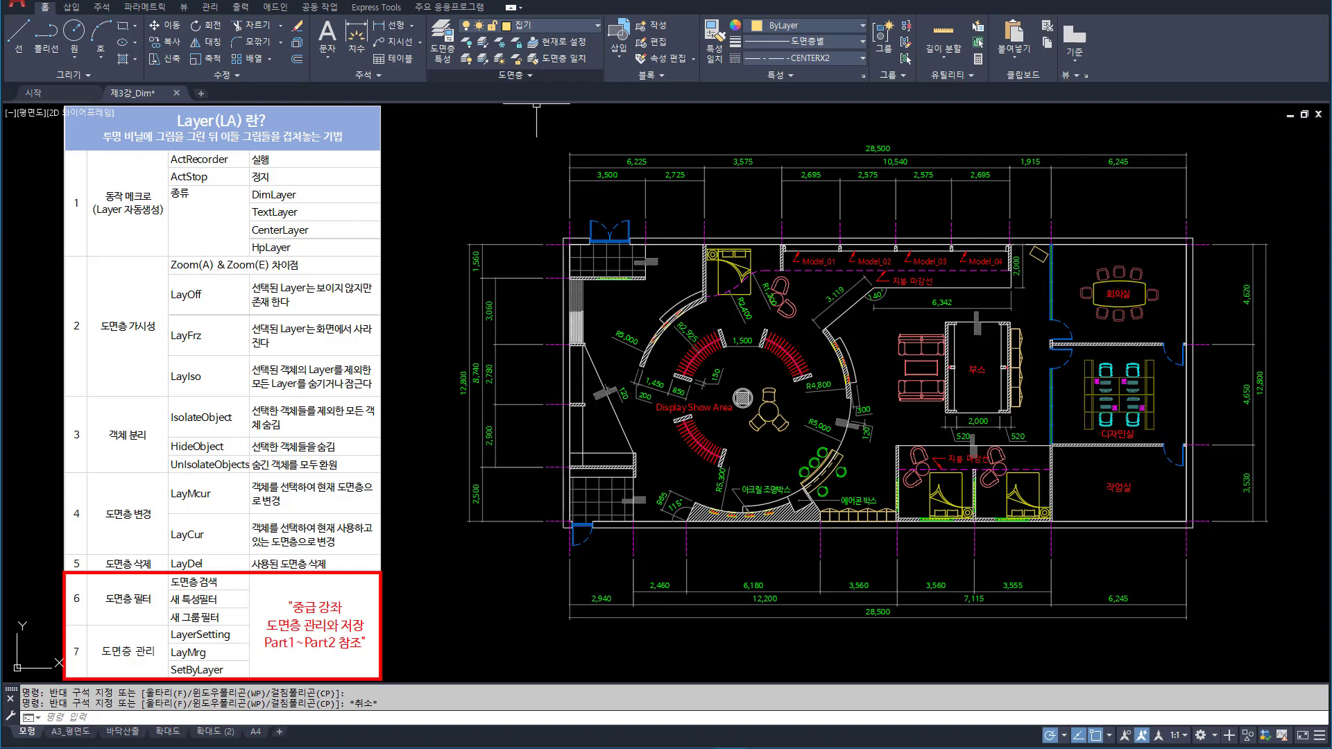
Step: Look at the additional layer tools and the descriptions of LAYCUR and LAYMCUR
left_click(514, 75)
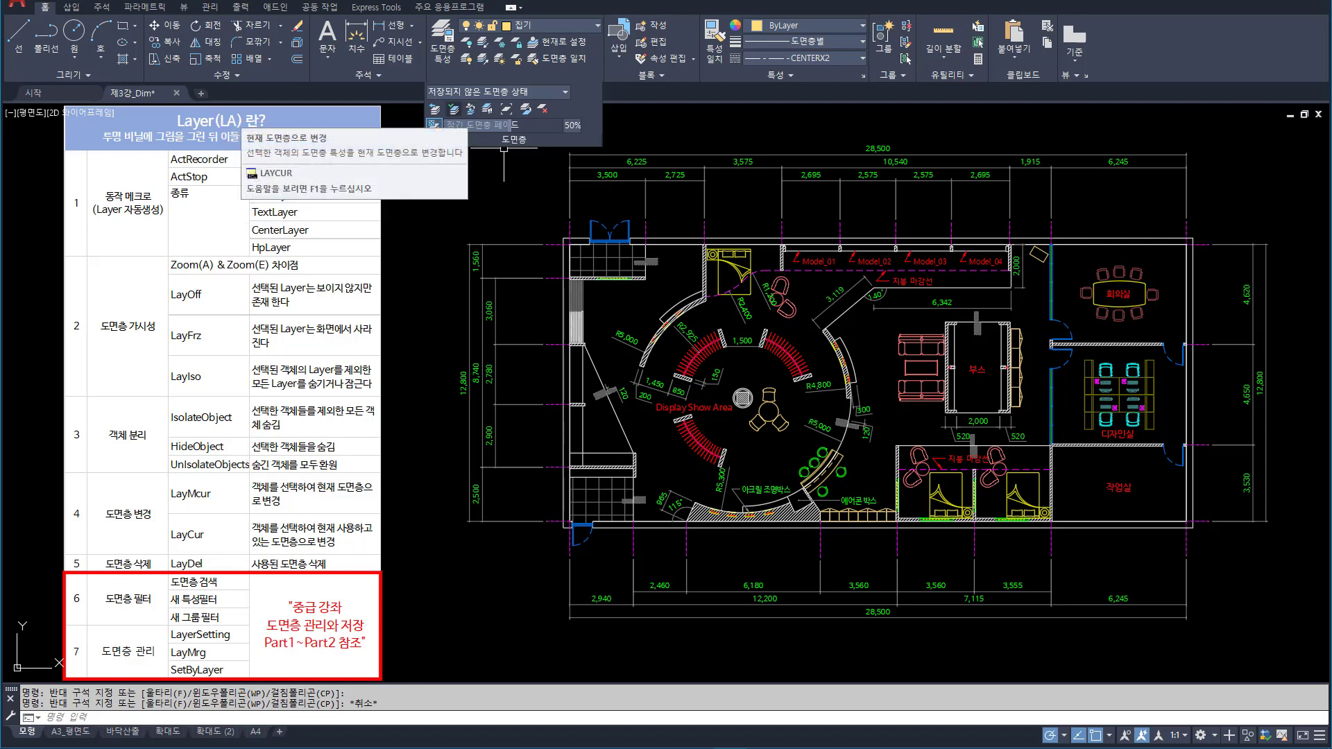
left_click(462, 204)
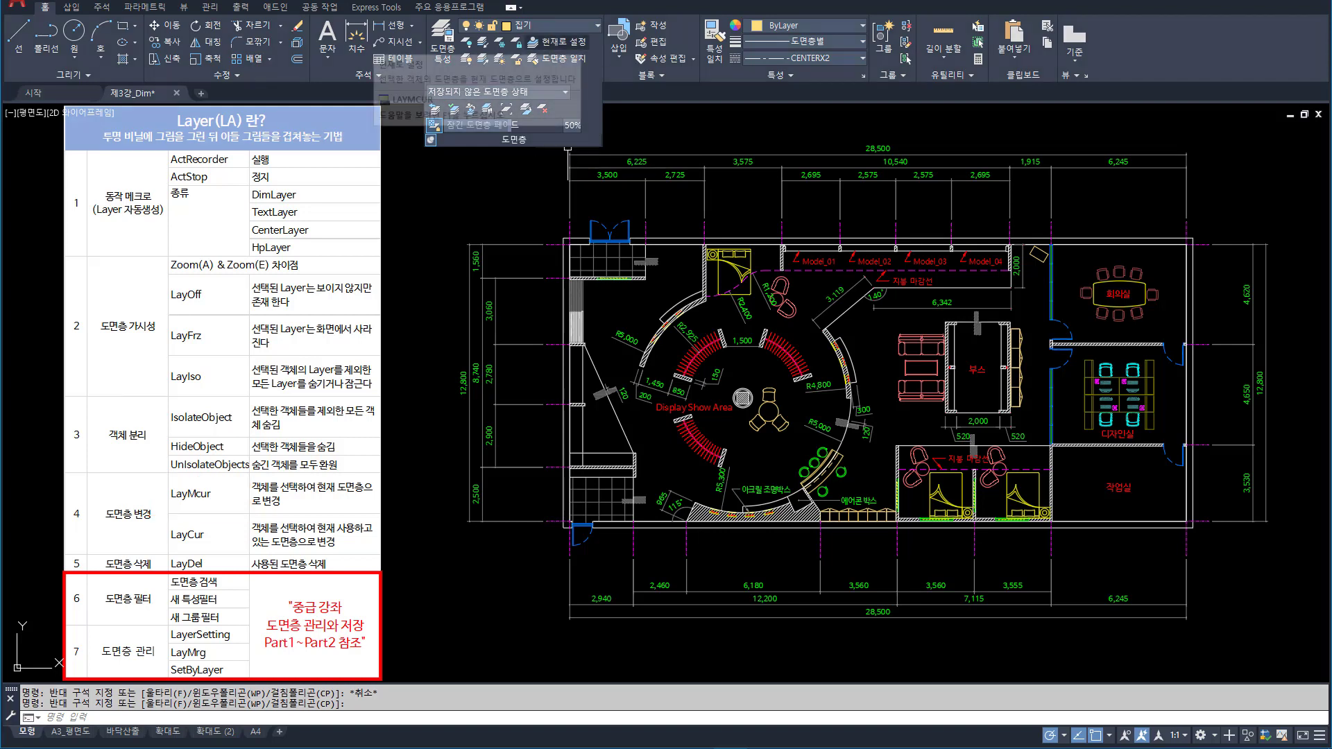
left_click(558, 42)
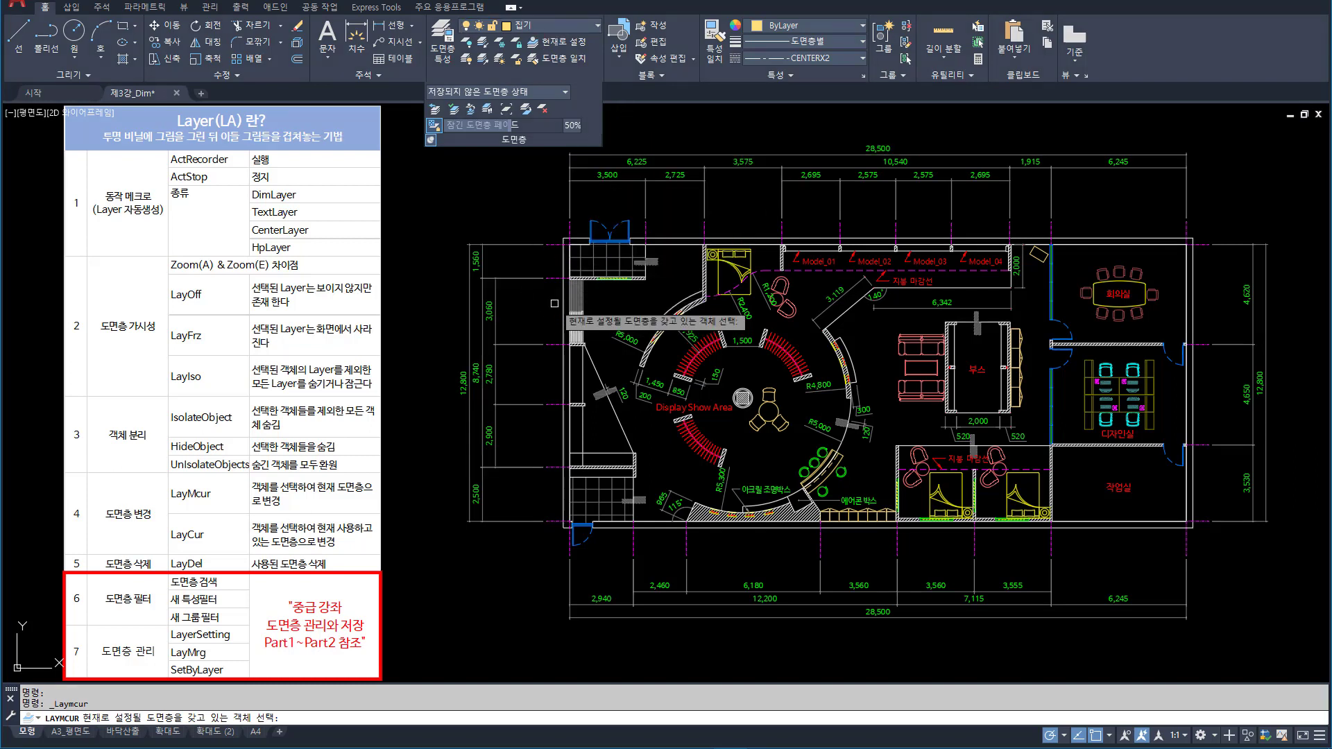
left_click(528, 279)
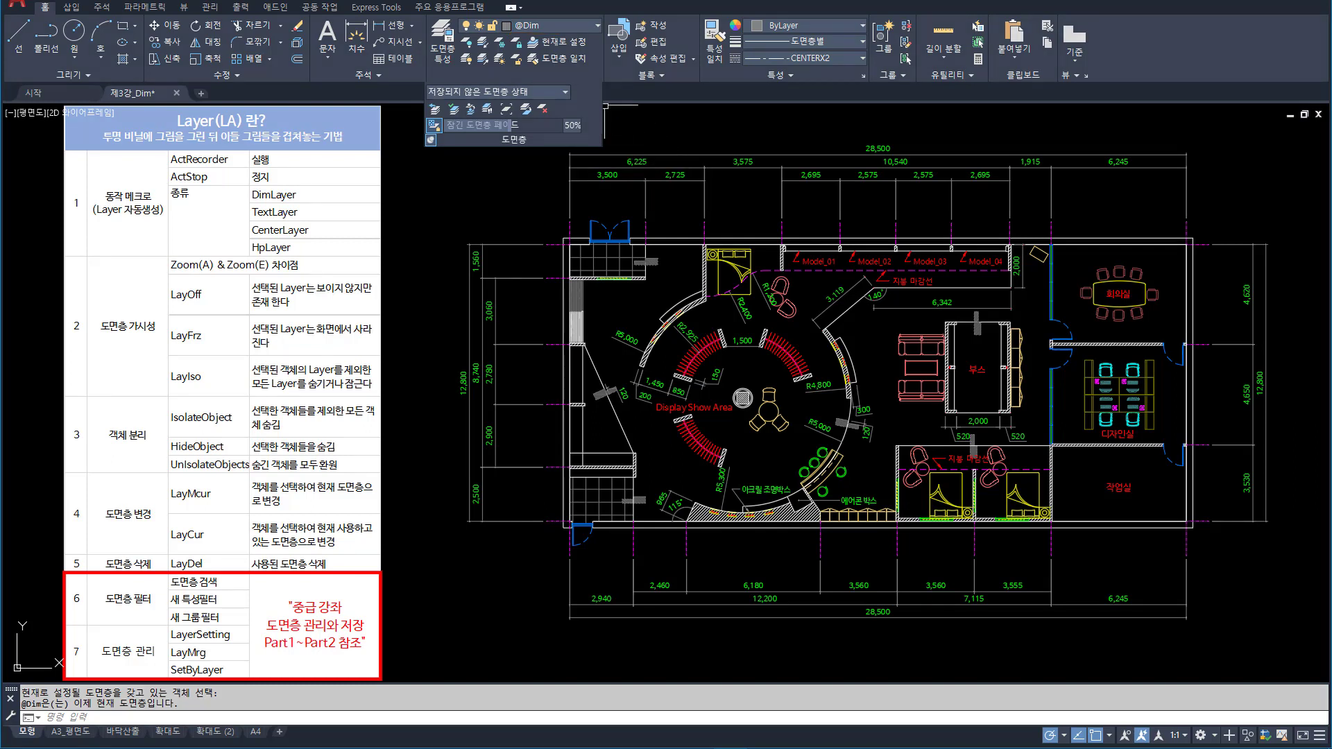
key("Return")
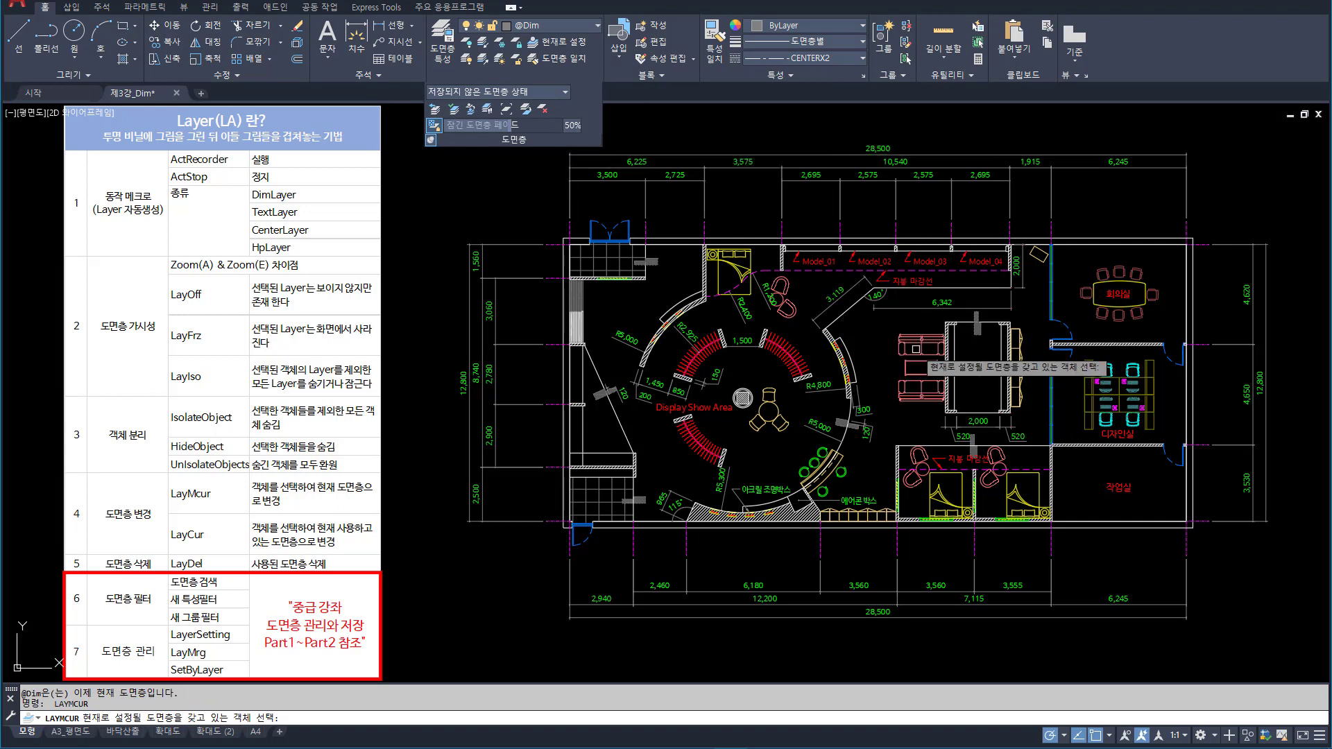
left_click(913, 347)
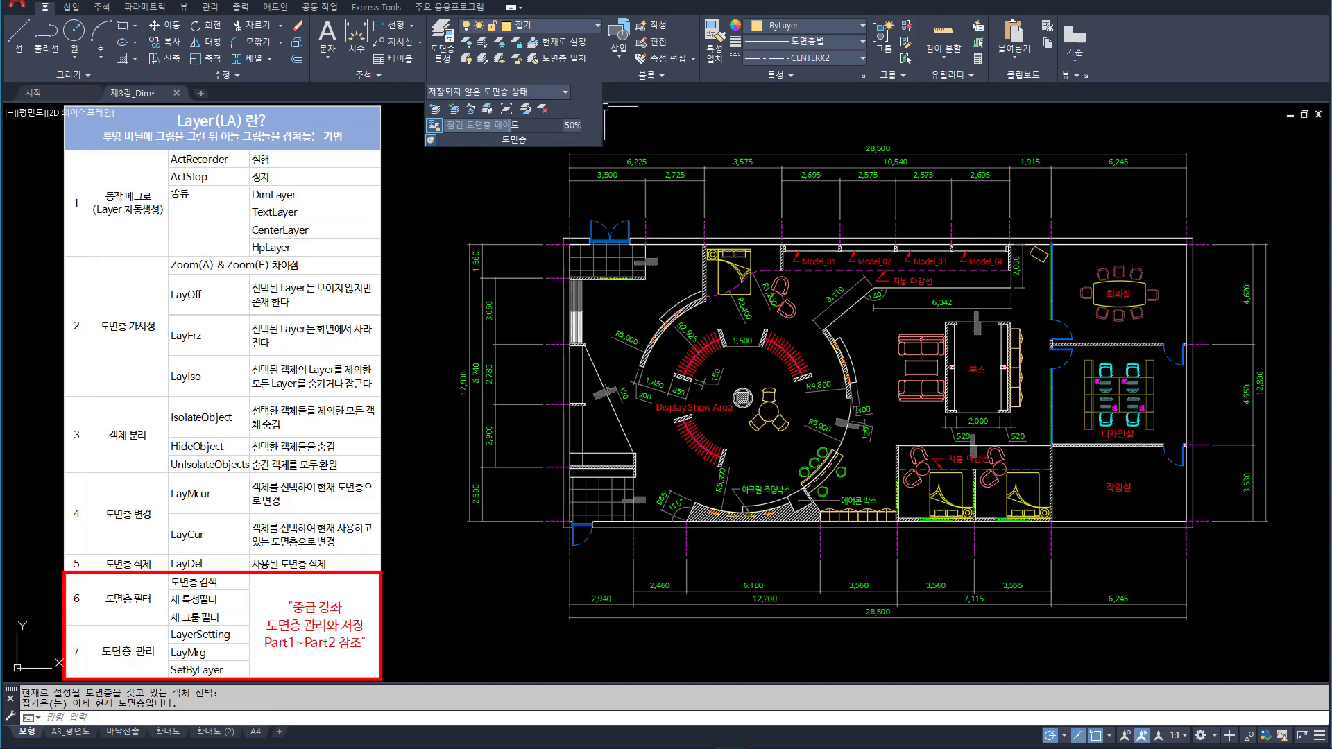
key("Escape")
Step: Set layer 0 as current and draw a circle with a radius of about 1,946 outside the floor plan's upper-left corner
left_click(486, 201)
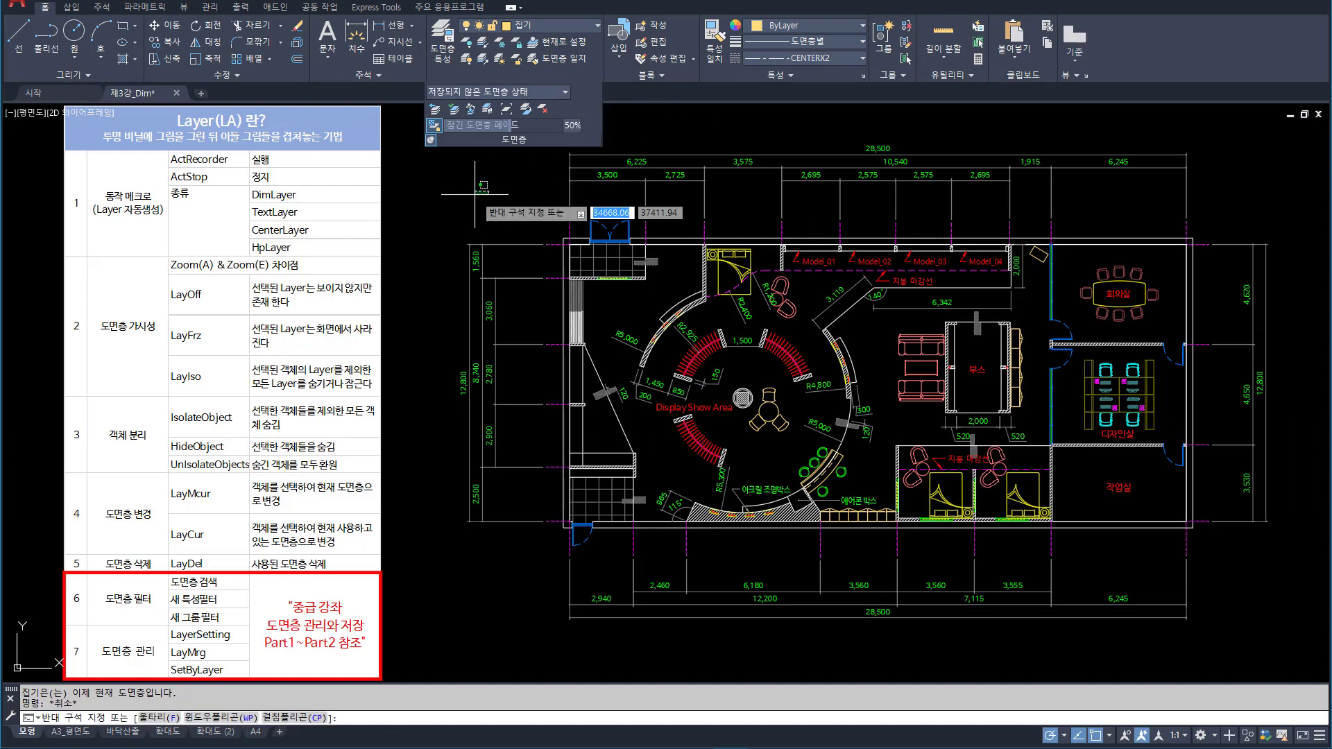
left_click(555, 25)
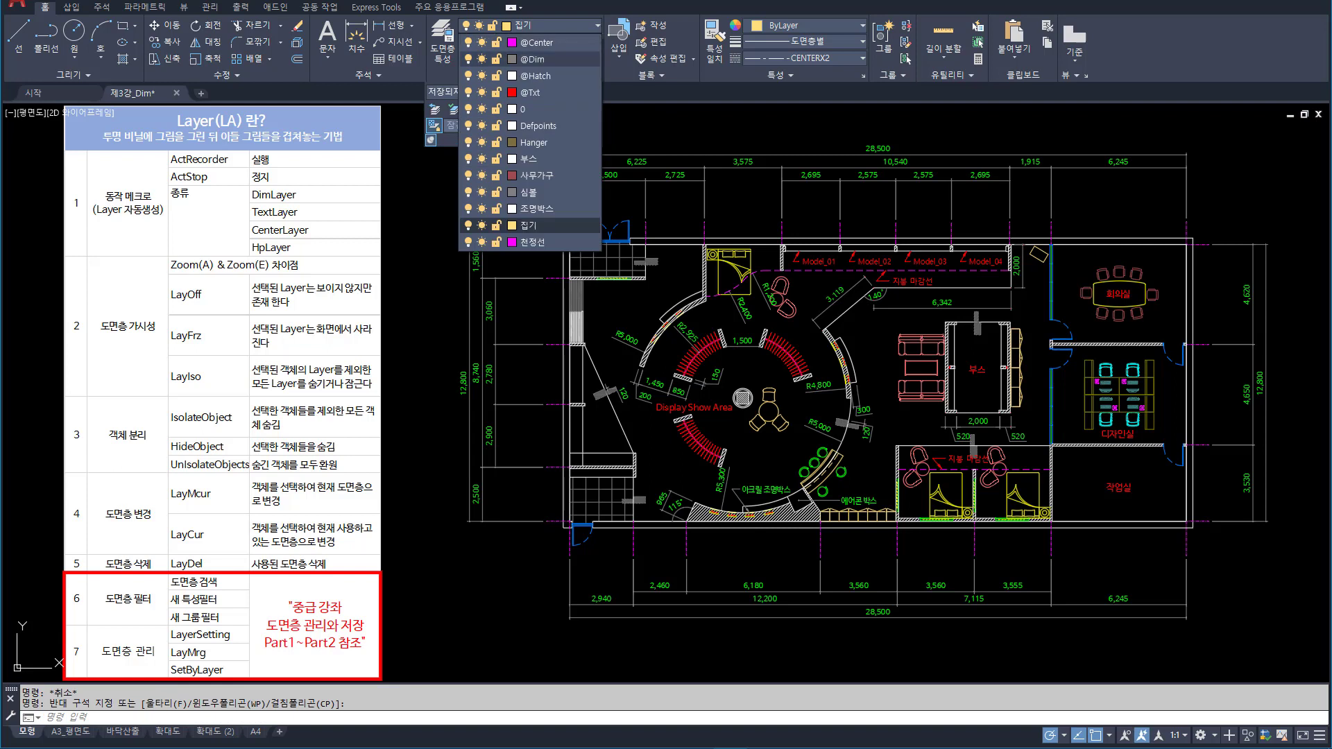
left_click(528, 41)
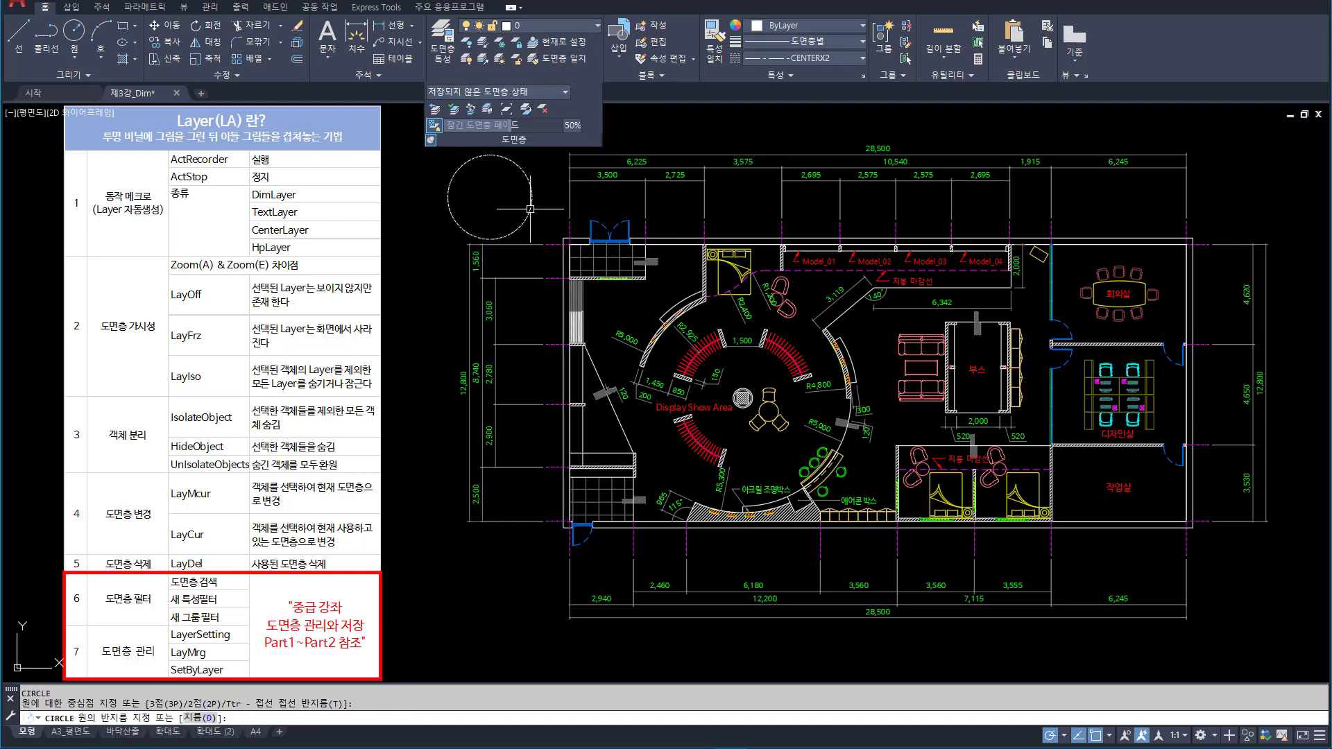
key("Escape")
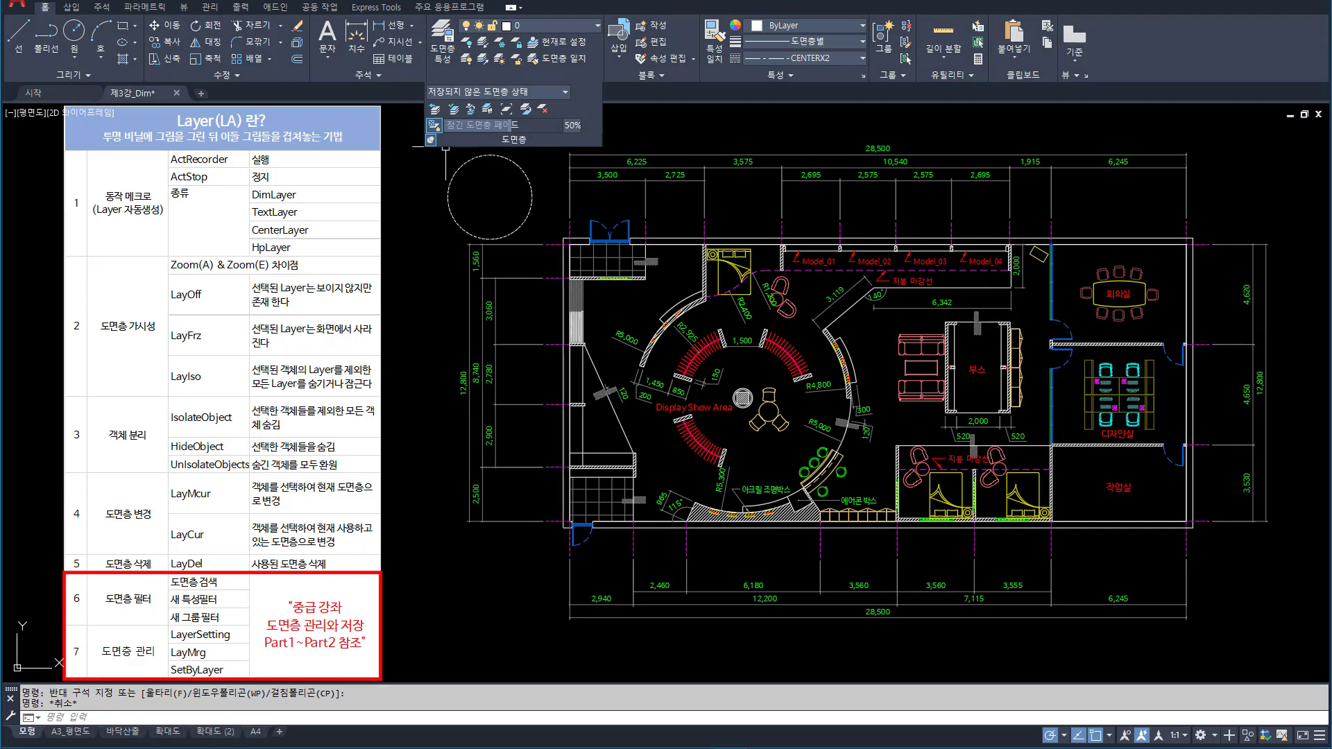
Step: Try to move the sofas beside the booth to the current layer 0 with LAYCUR
left_click(454, 109)
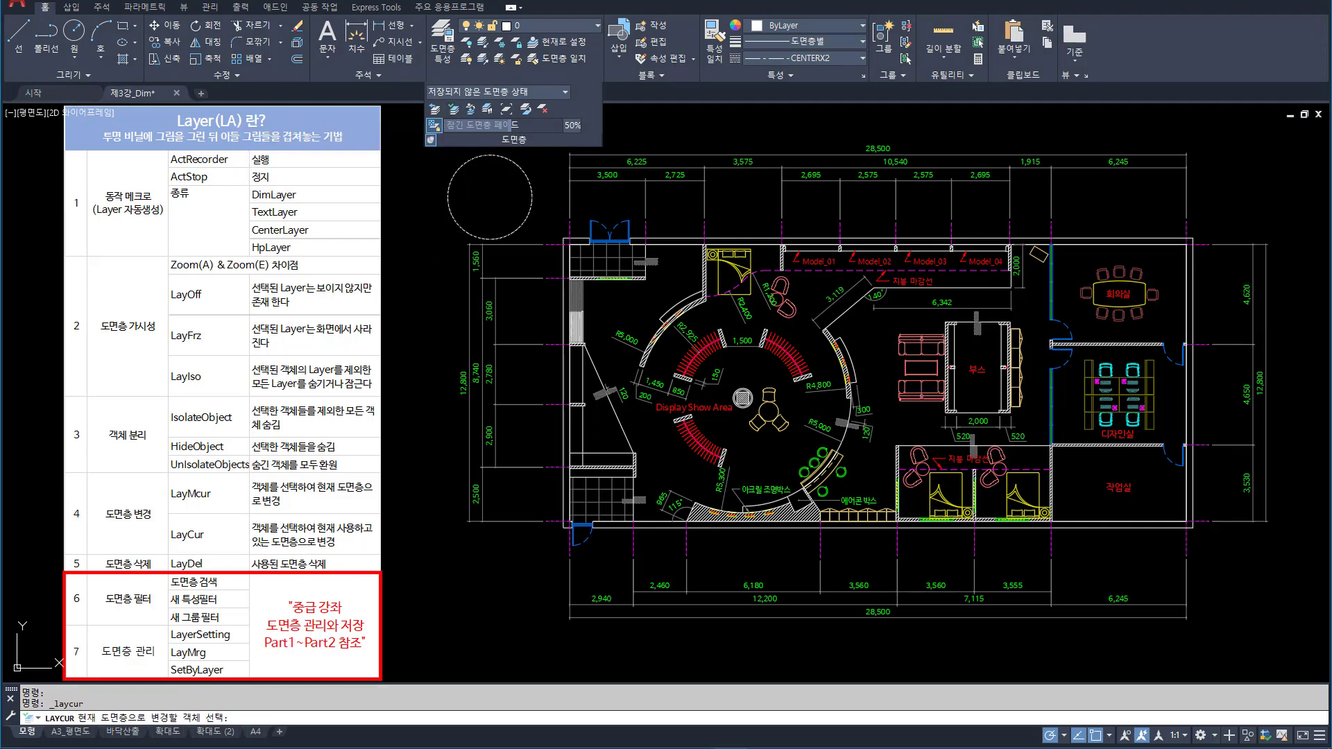
left_click(916, 351)
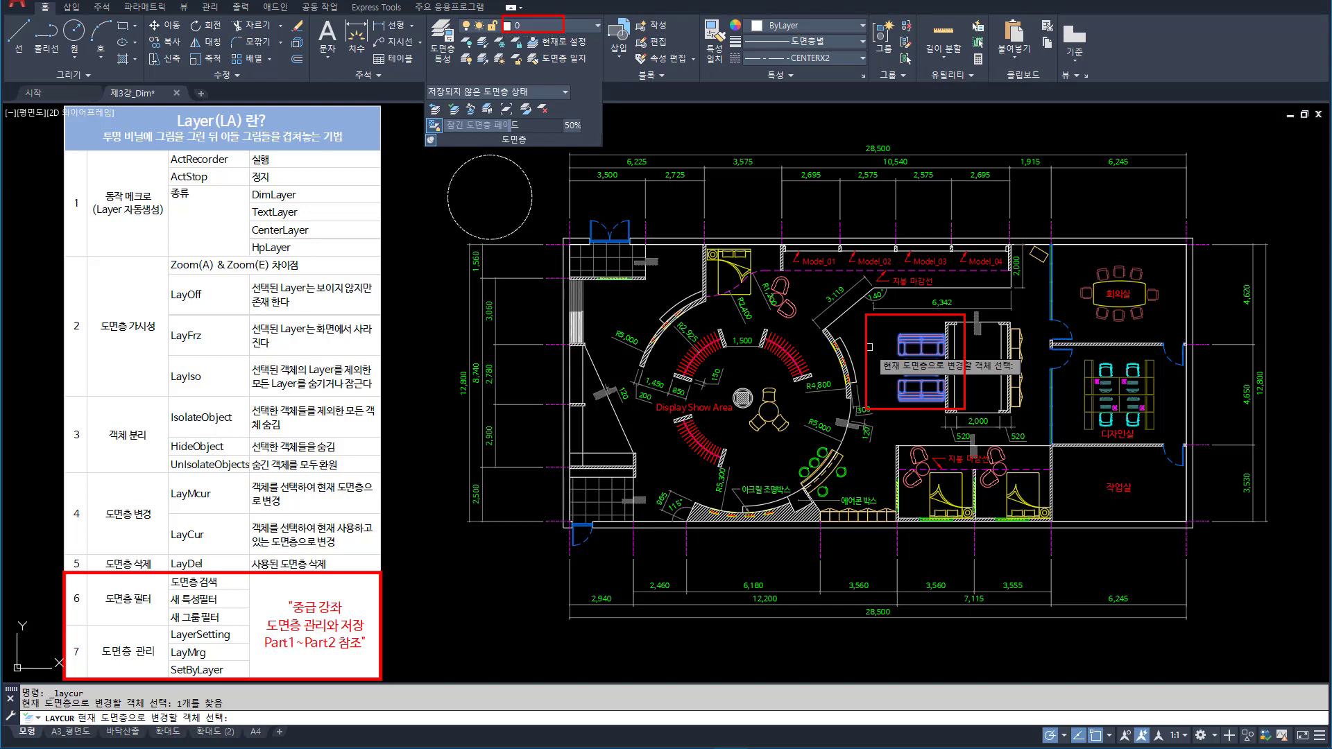
key("Escape")
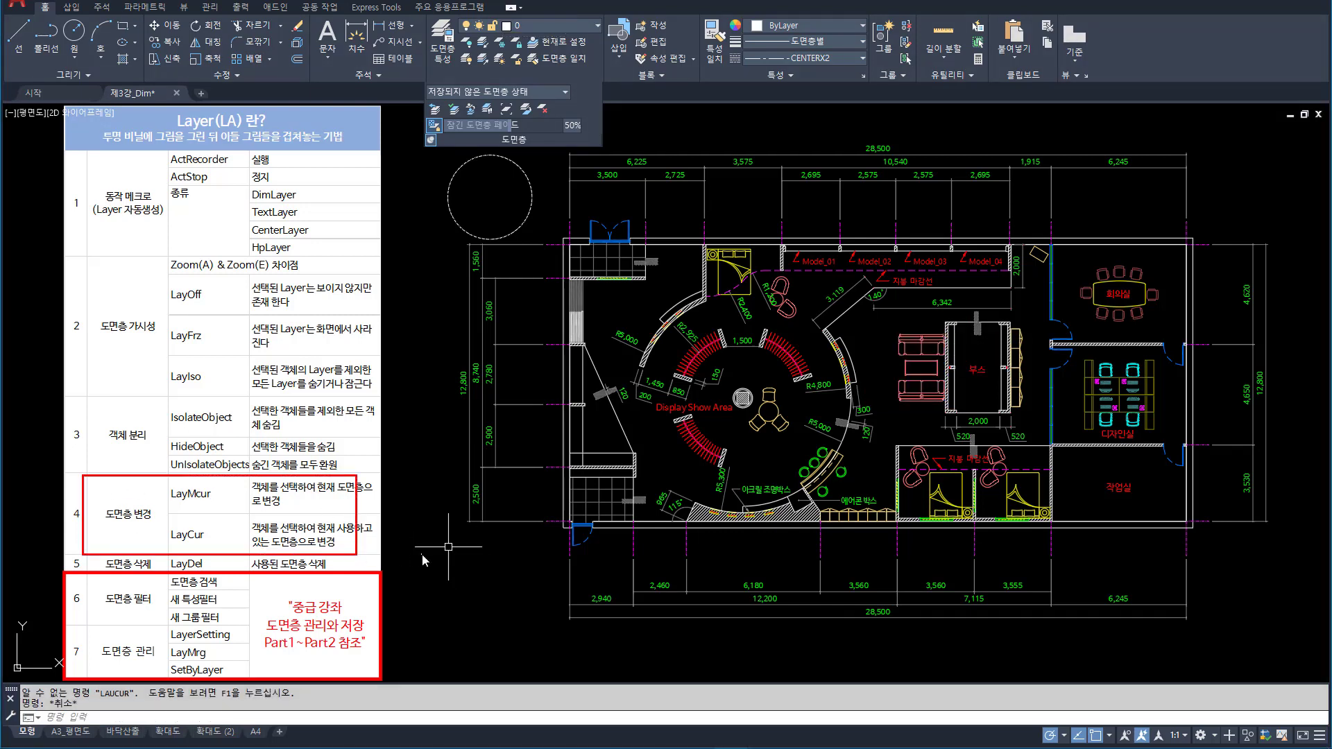
left_click(565, 27)
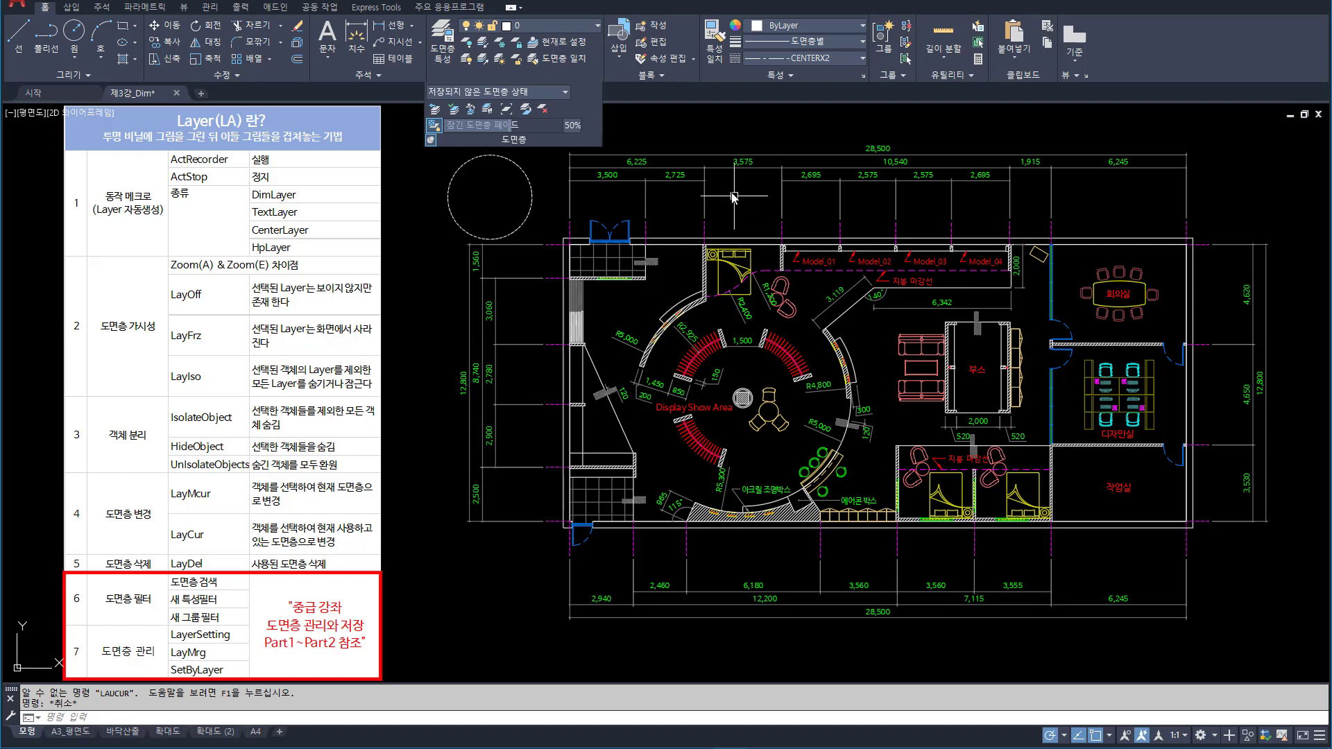
key("Escape")
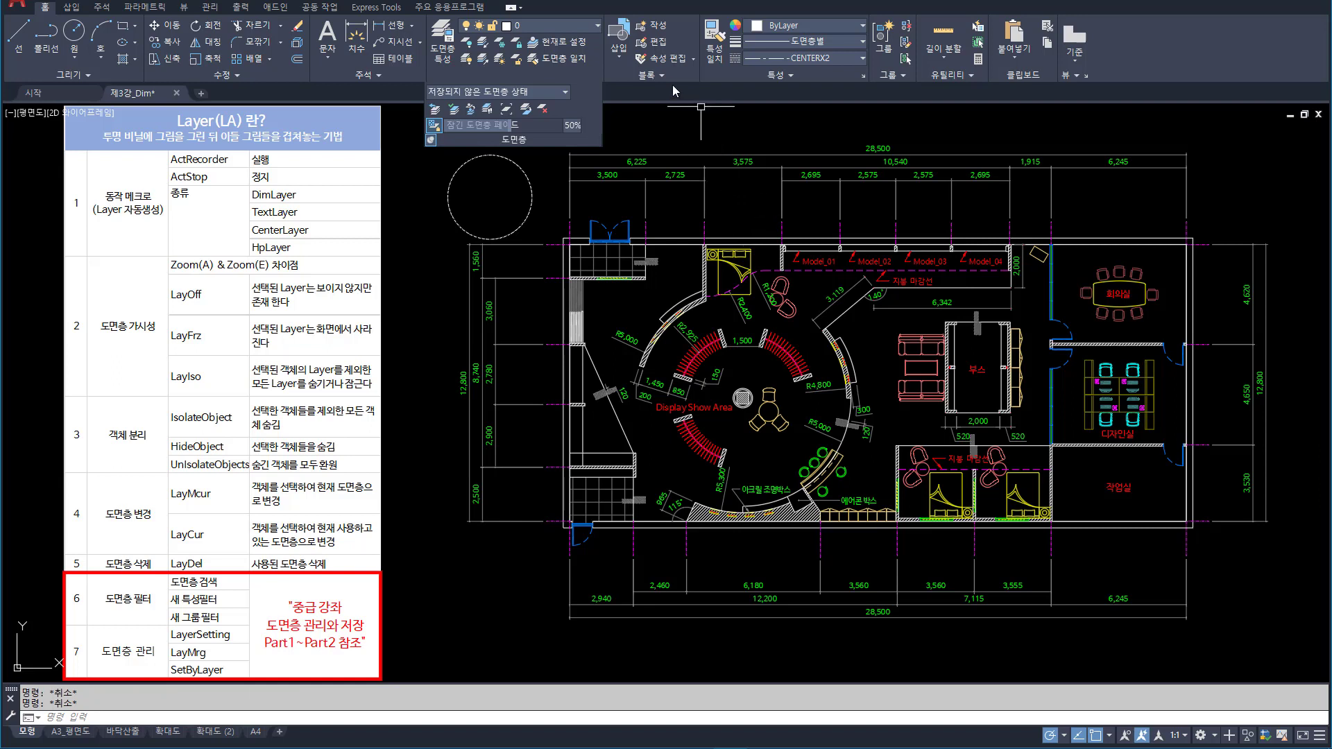
Step: Make Hanger the current layer with LAYMCUR by picking a curved hanger, and draw a circle across the upper wall around the 3,575 dimension
left_click(569, 43)
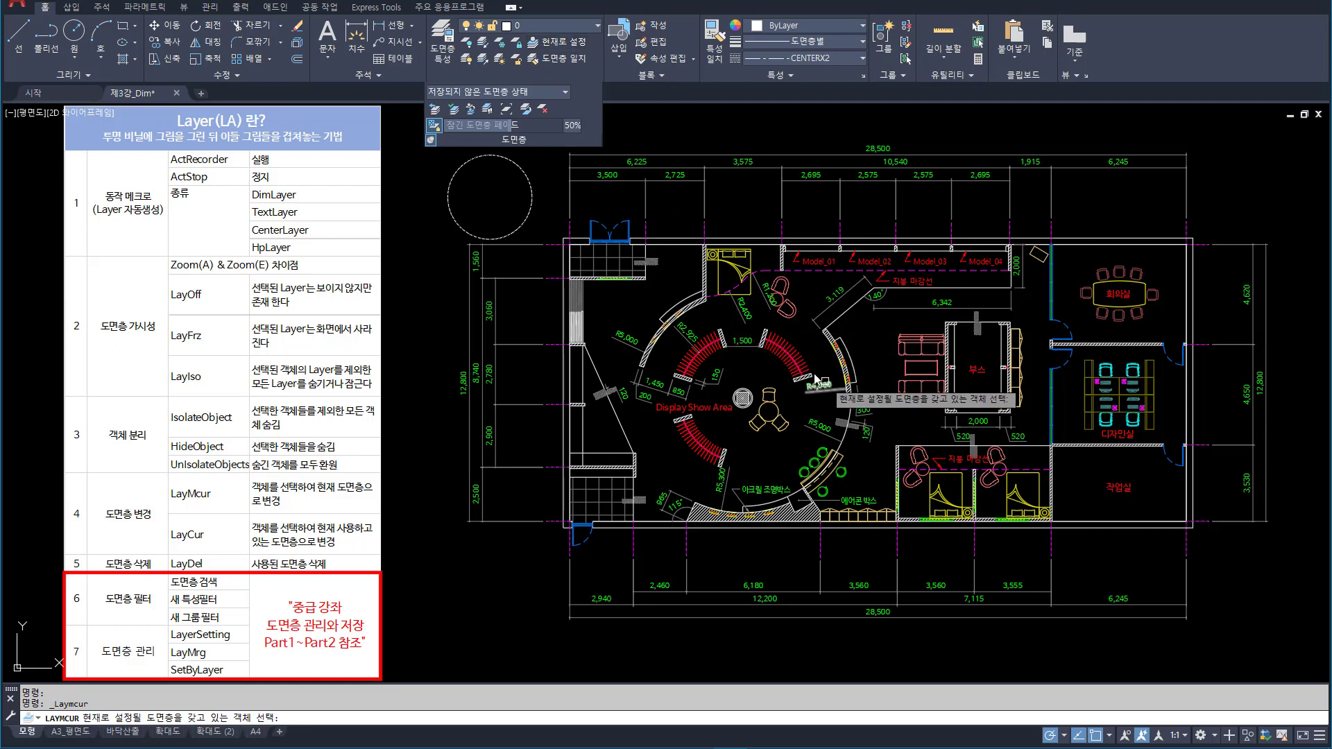
left_click(798, 360)
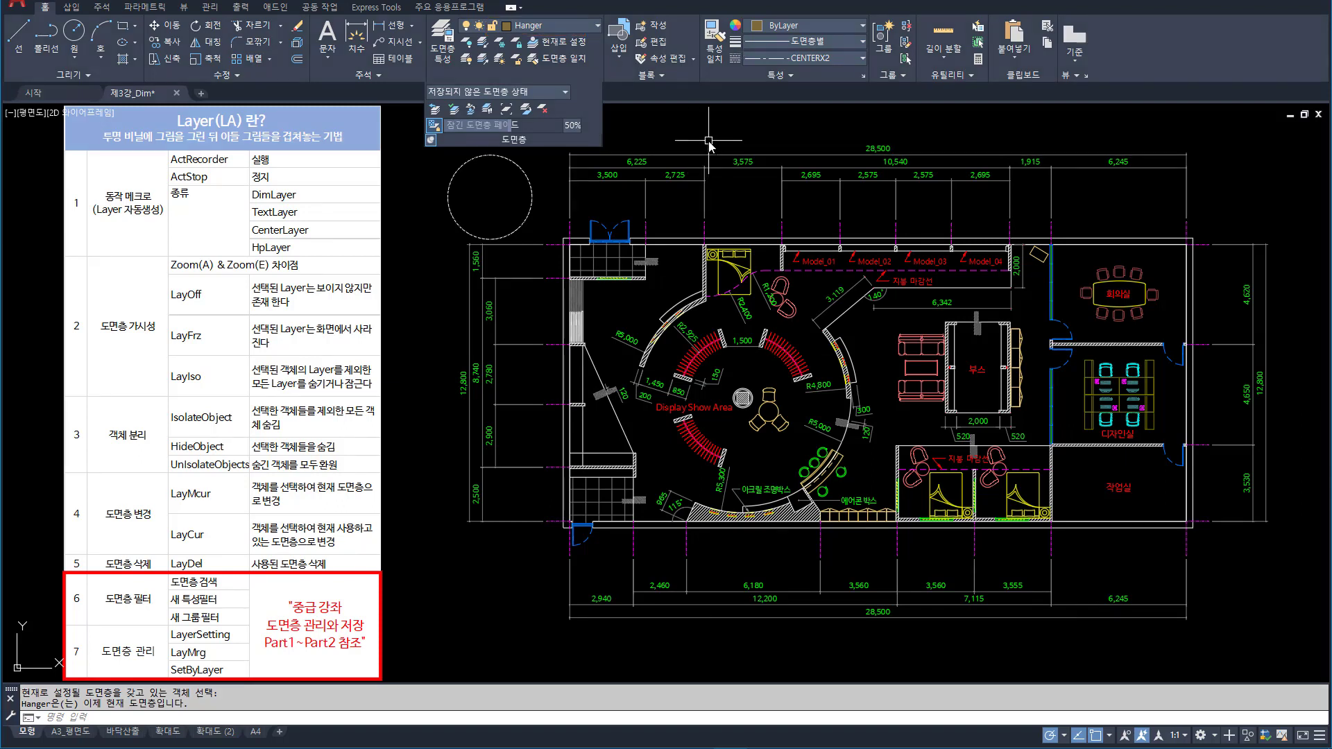
type("c")
key("Return")
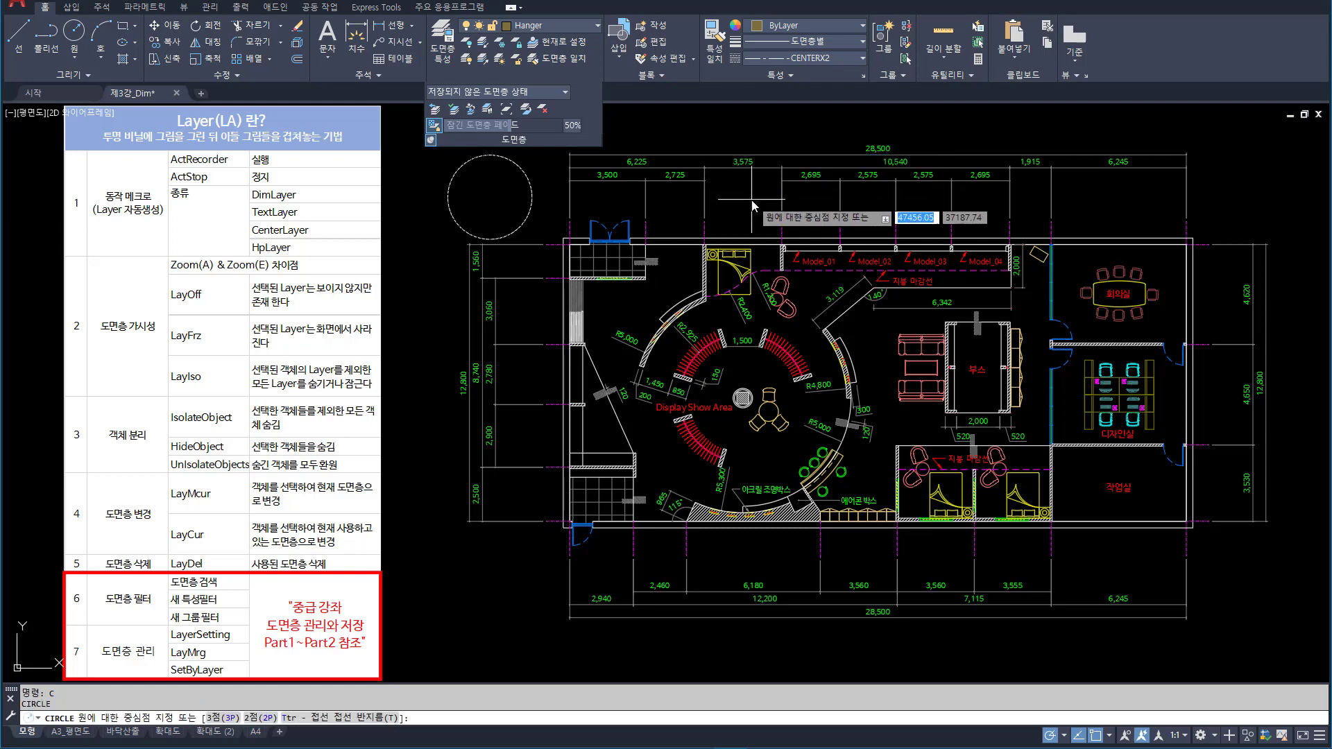
left_click(743, 200)
left_click(791, 231)
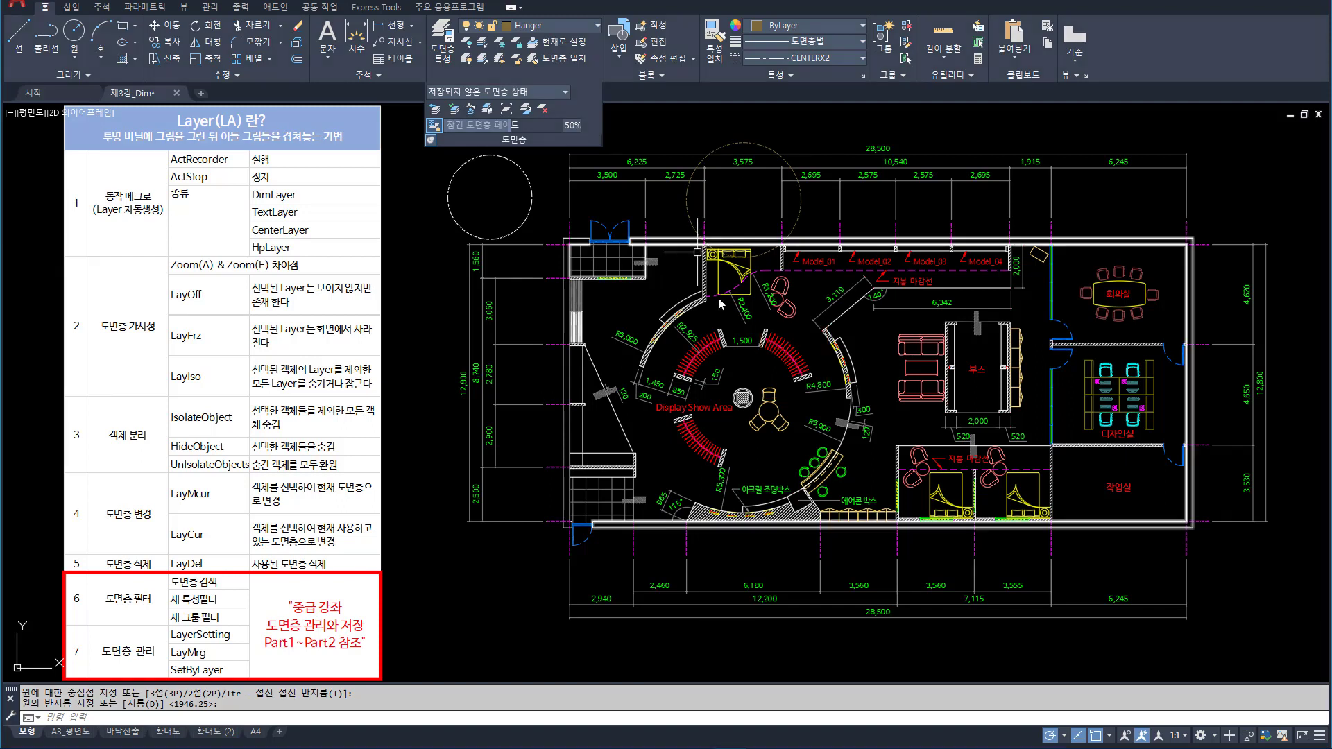
Step: Move the chairs around the small round table in the Display Show Area to the current Hanger layer with LAYCUR
type("la")
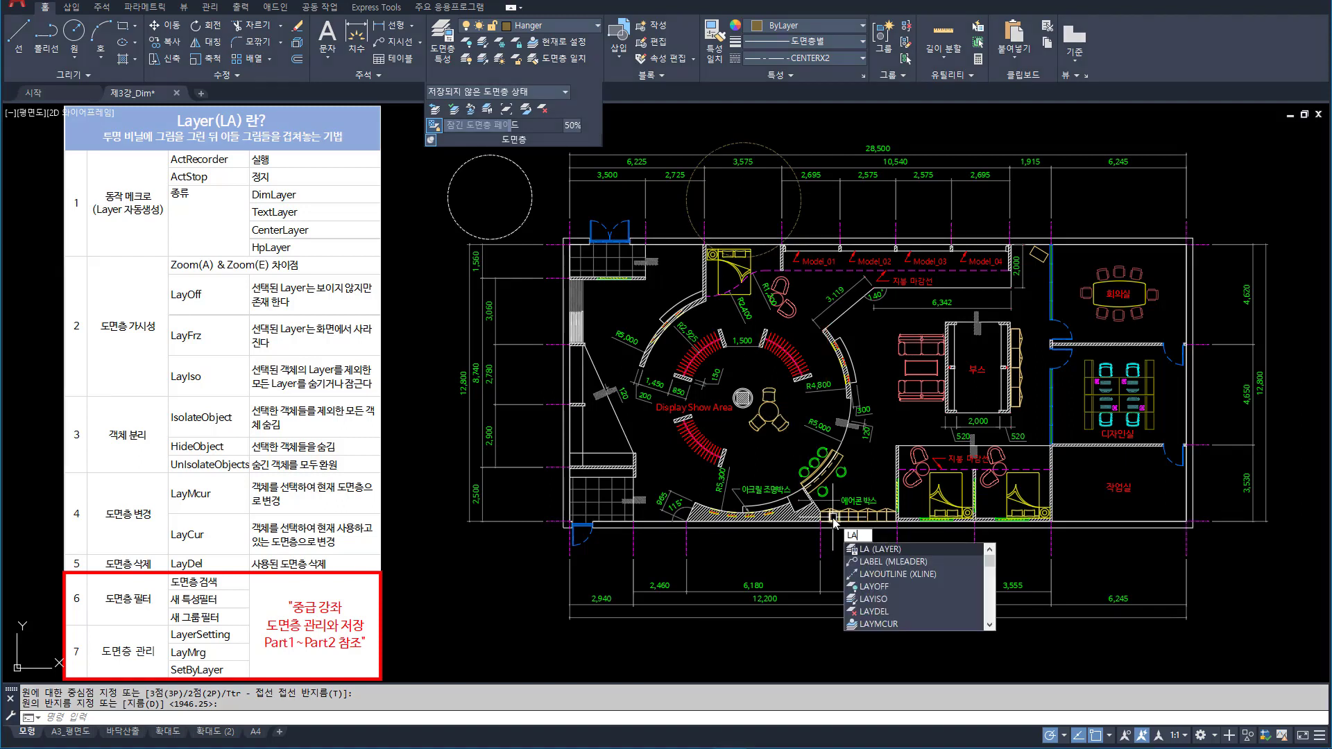
key("Return")
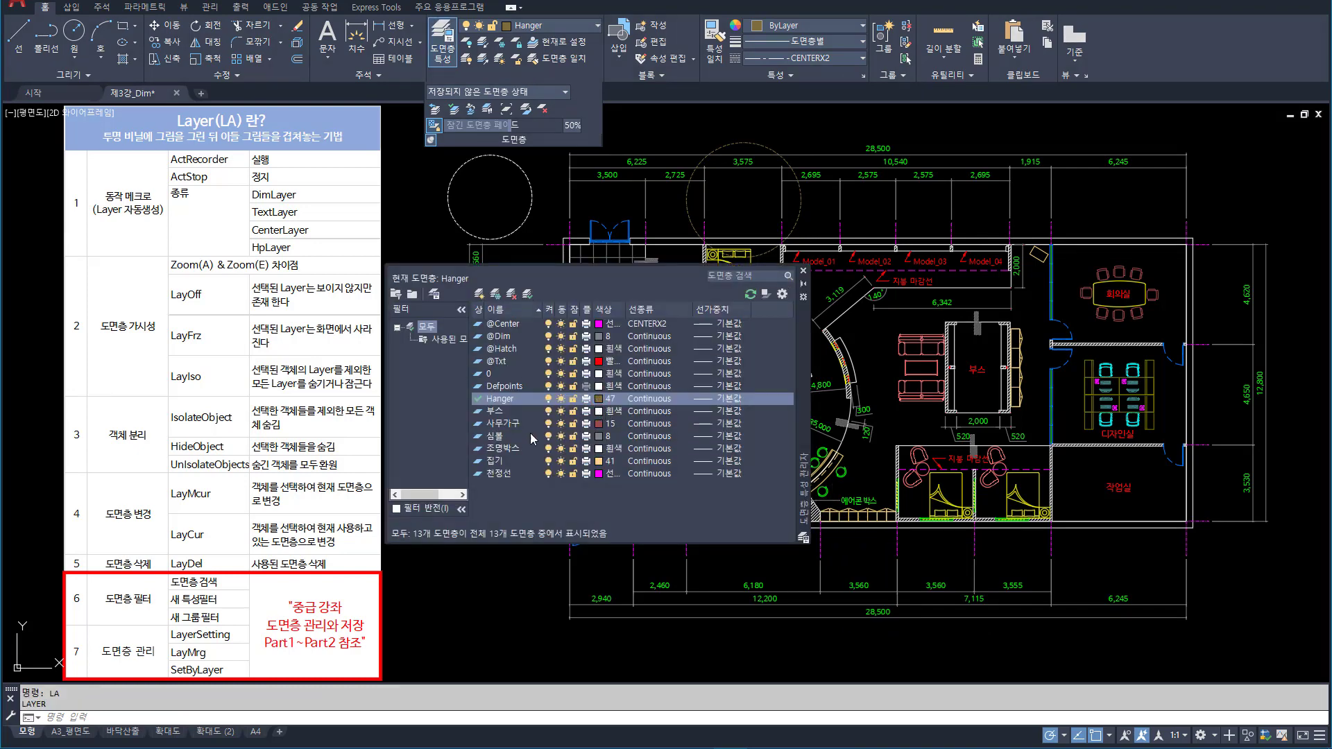
key("Escape")
type("laycu")
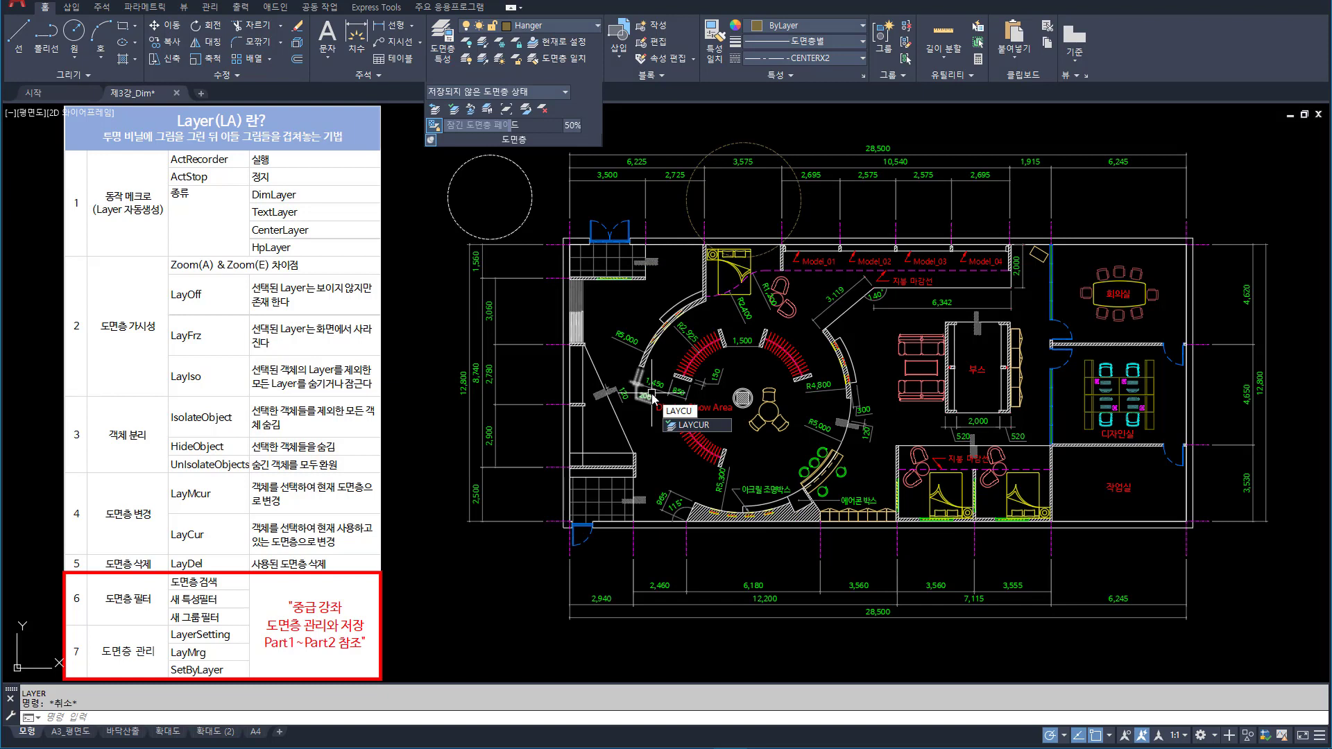
key("Return")
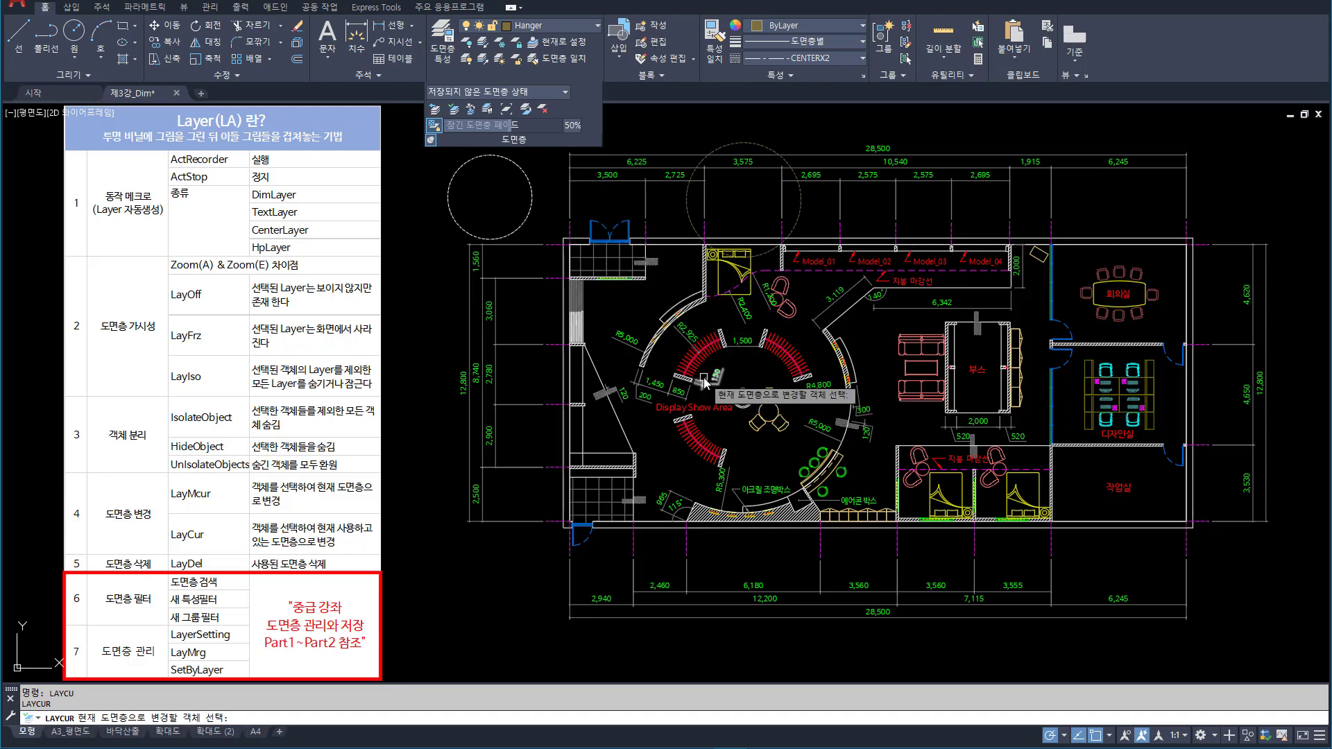
left_click(780, 416)
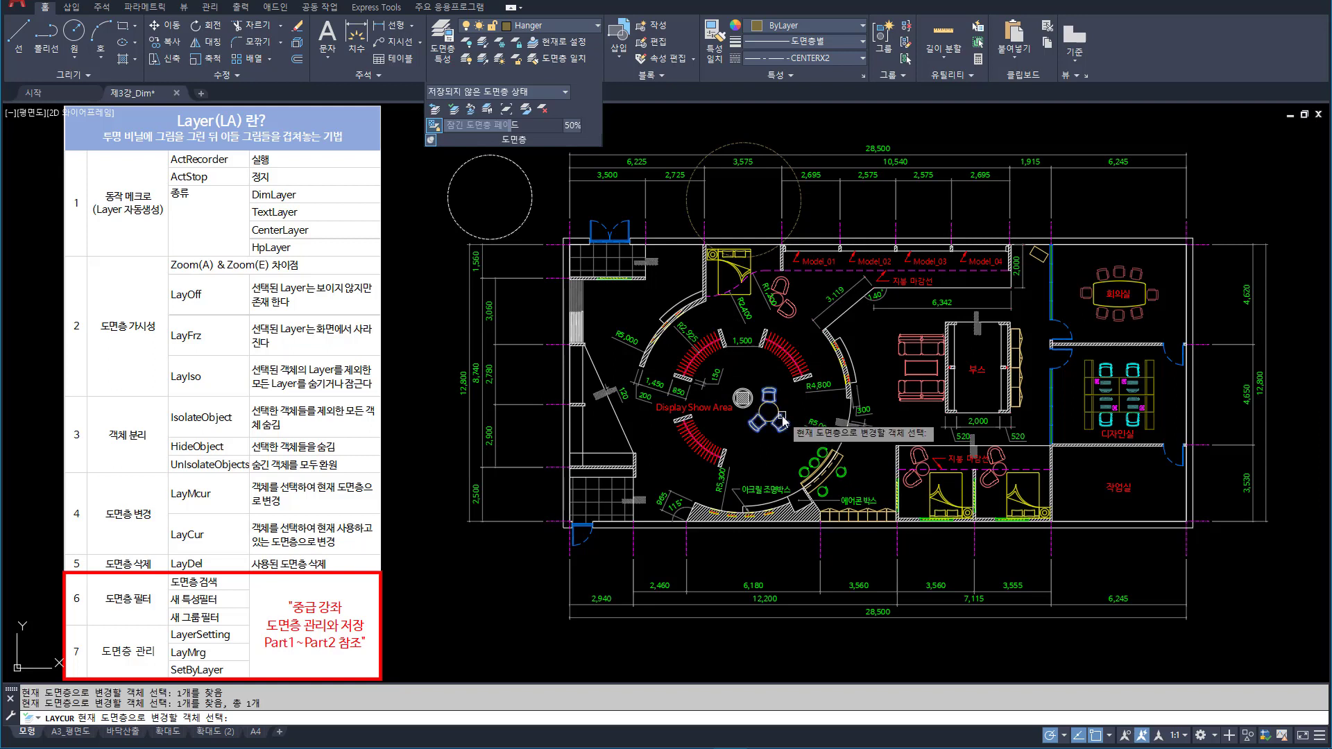
key("Return")
left_click_drag(239, 555, 254, 555)
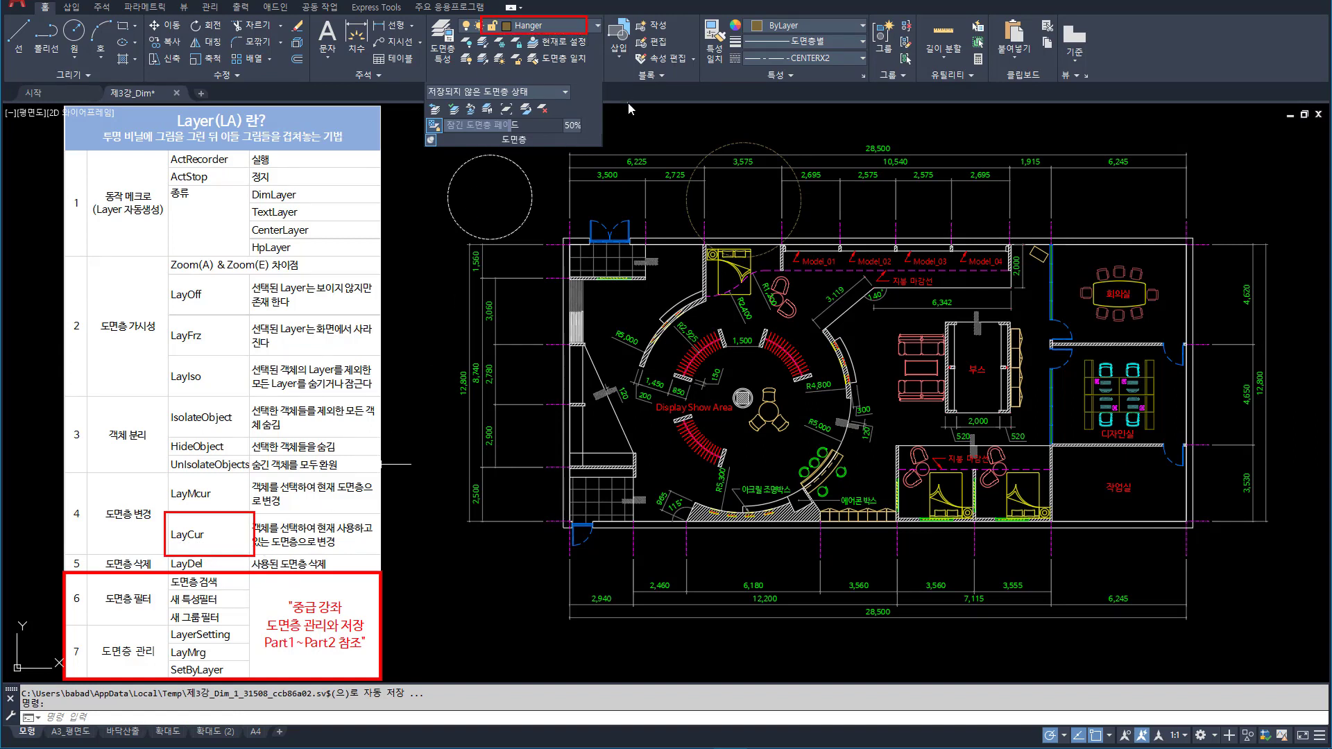
key("Escape")
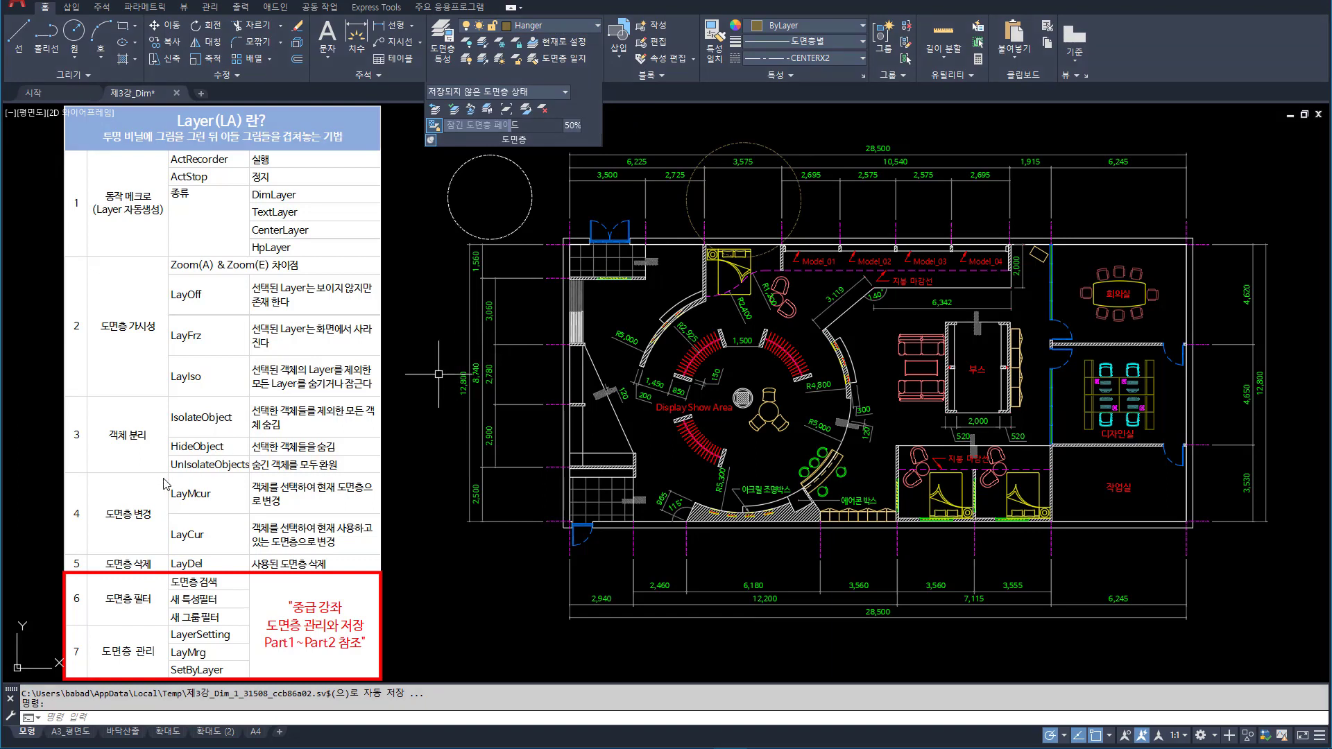
left_click_drag(162, 476, 236, 507)
key("Escape")
left_click(817, 243)
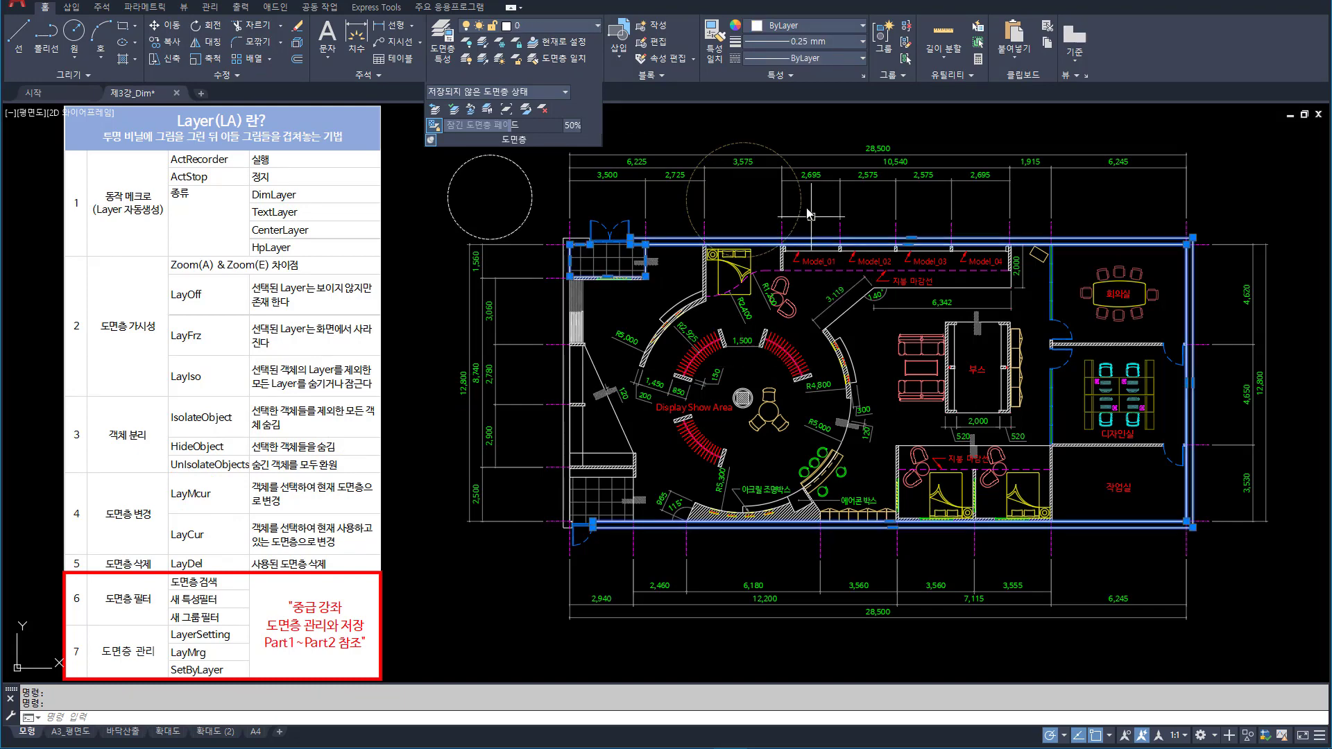
left_click(814, 213)
key("Escape")
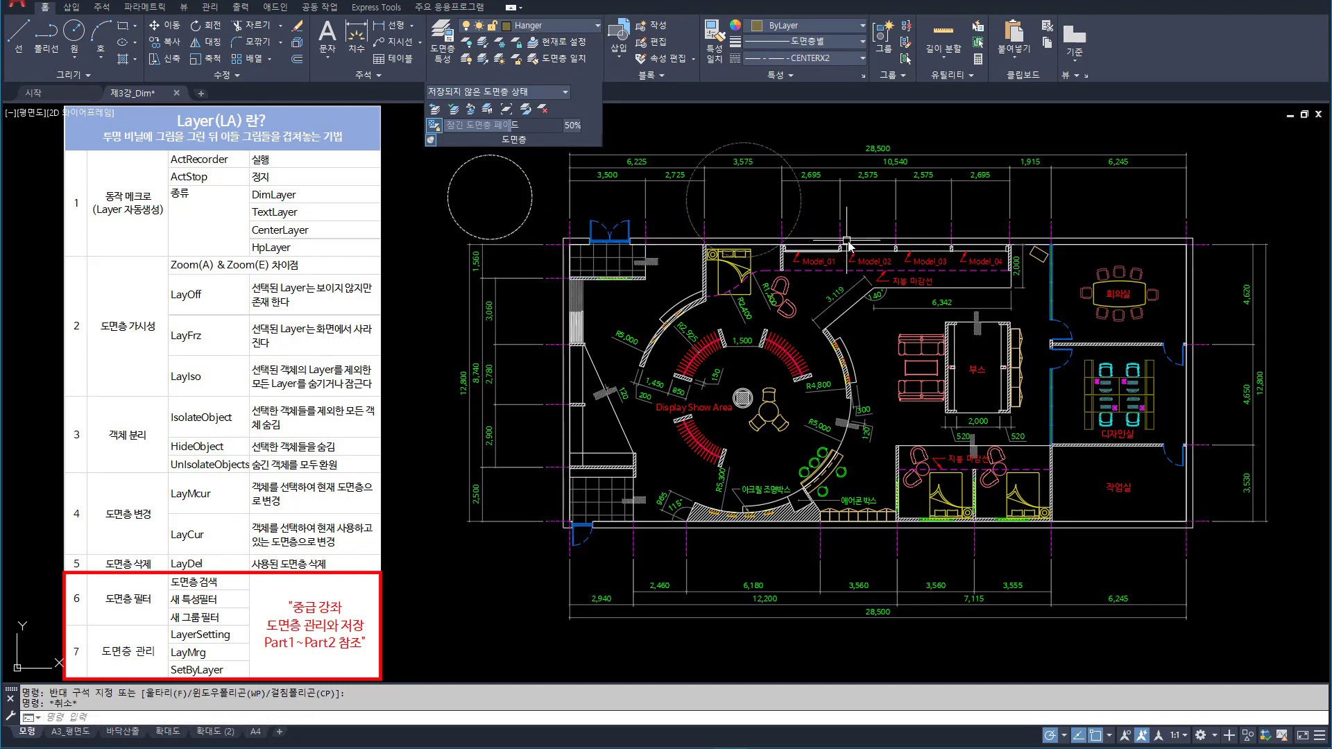
Step: Erase the circle outside the floor plan's upper-left corner
left_click(801, 208)
left_click(448, 196)
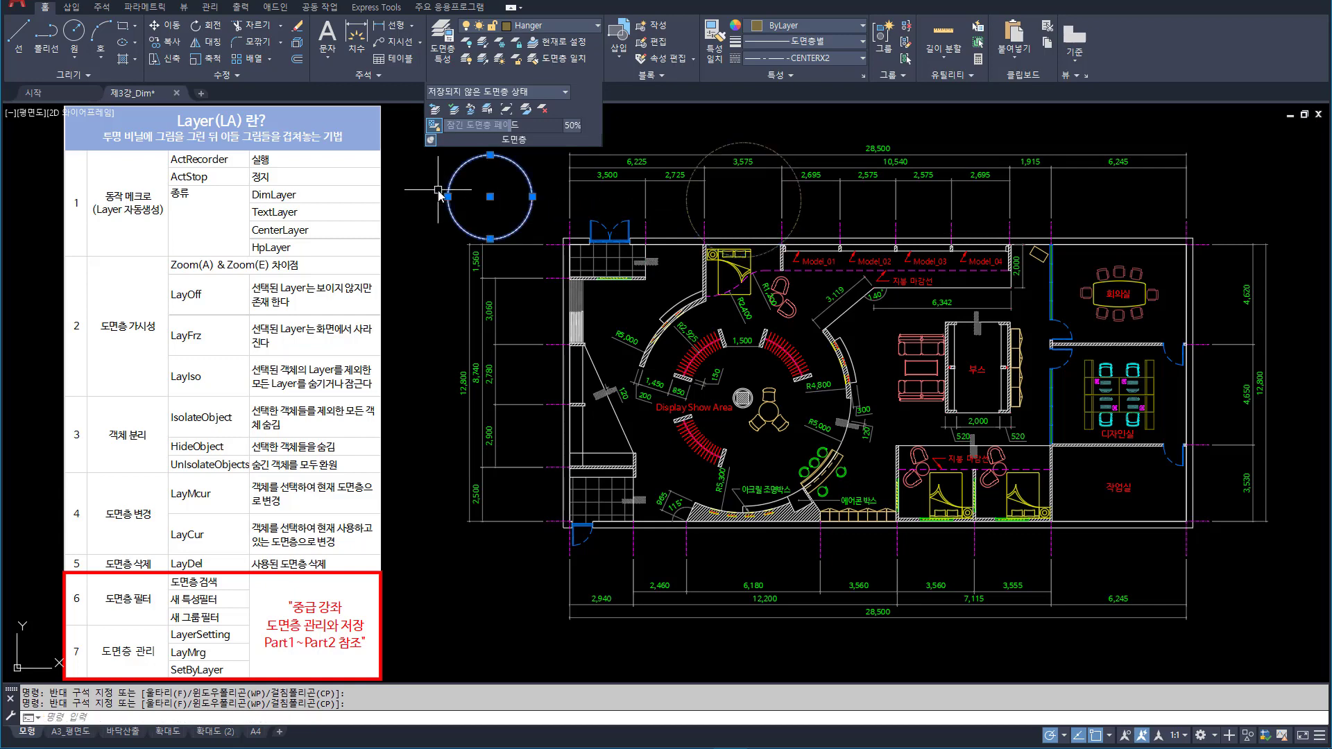
type("e")
key("Return")
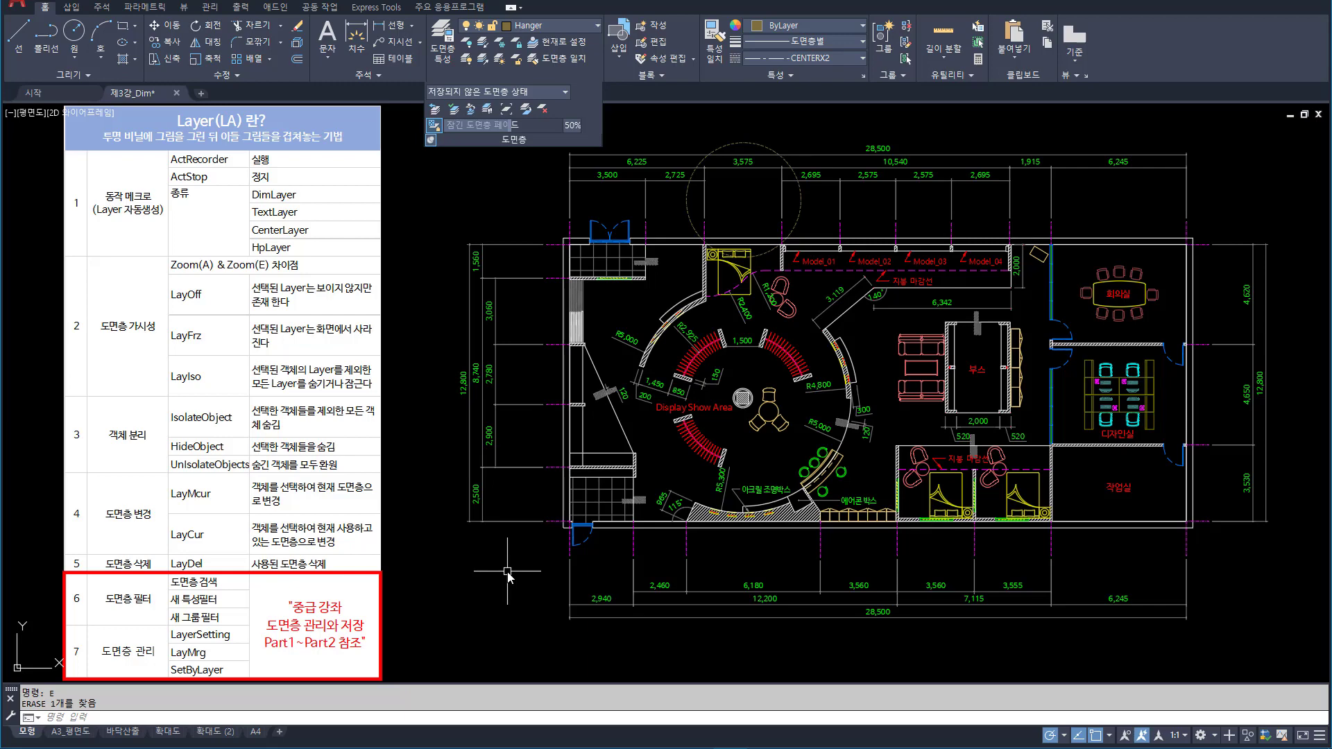
type("la")
key("Return")
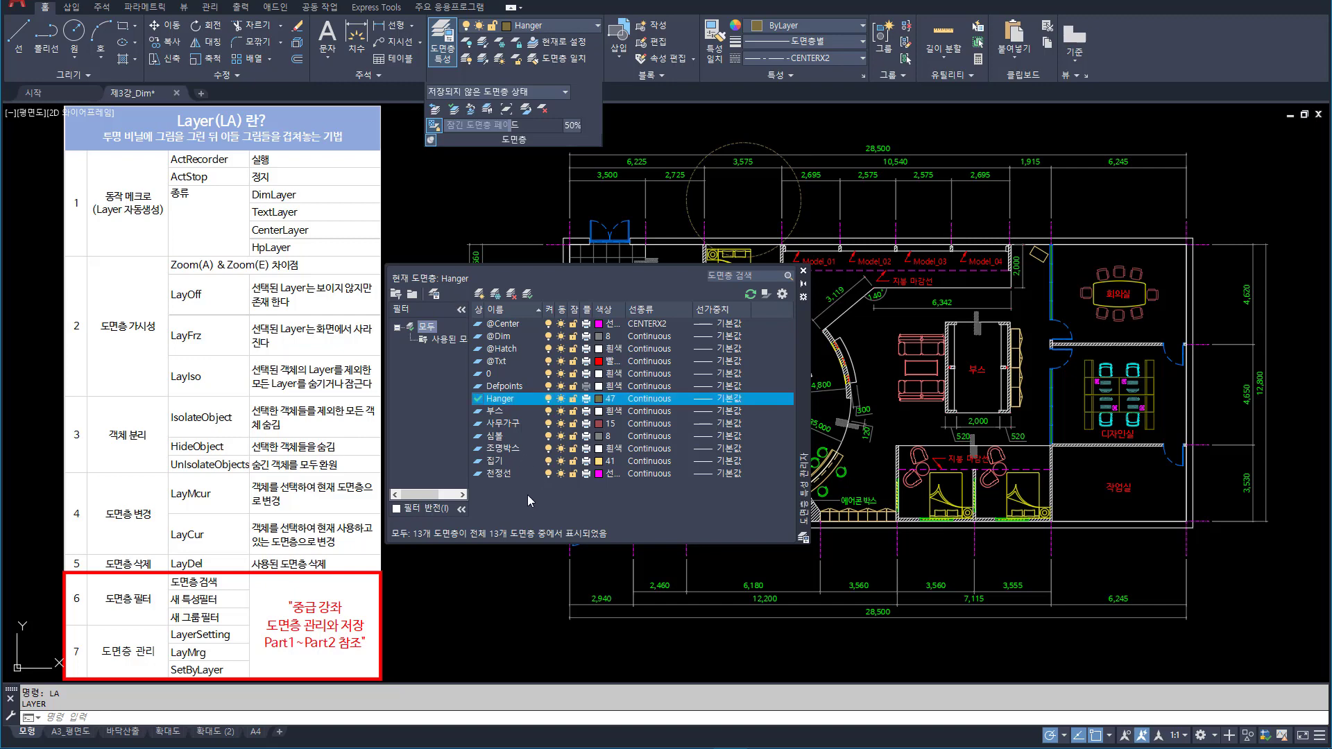
left_click(498, 338)
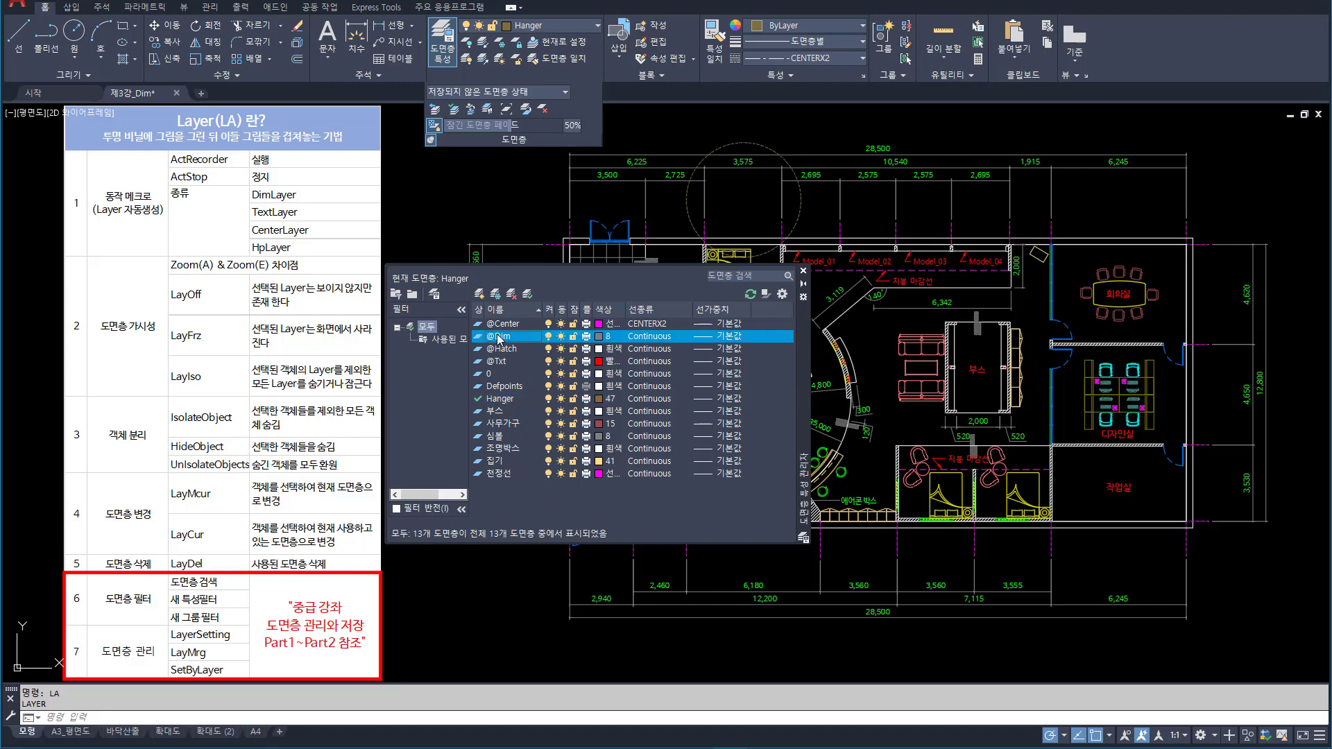
left_click(503, 474, "shift")
key("Delete")
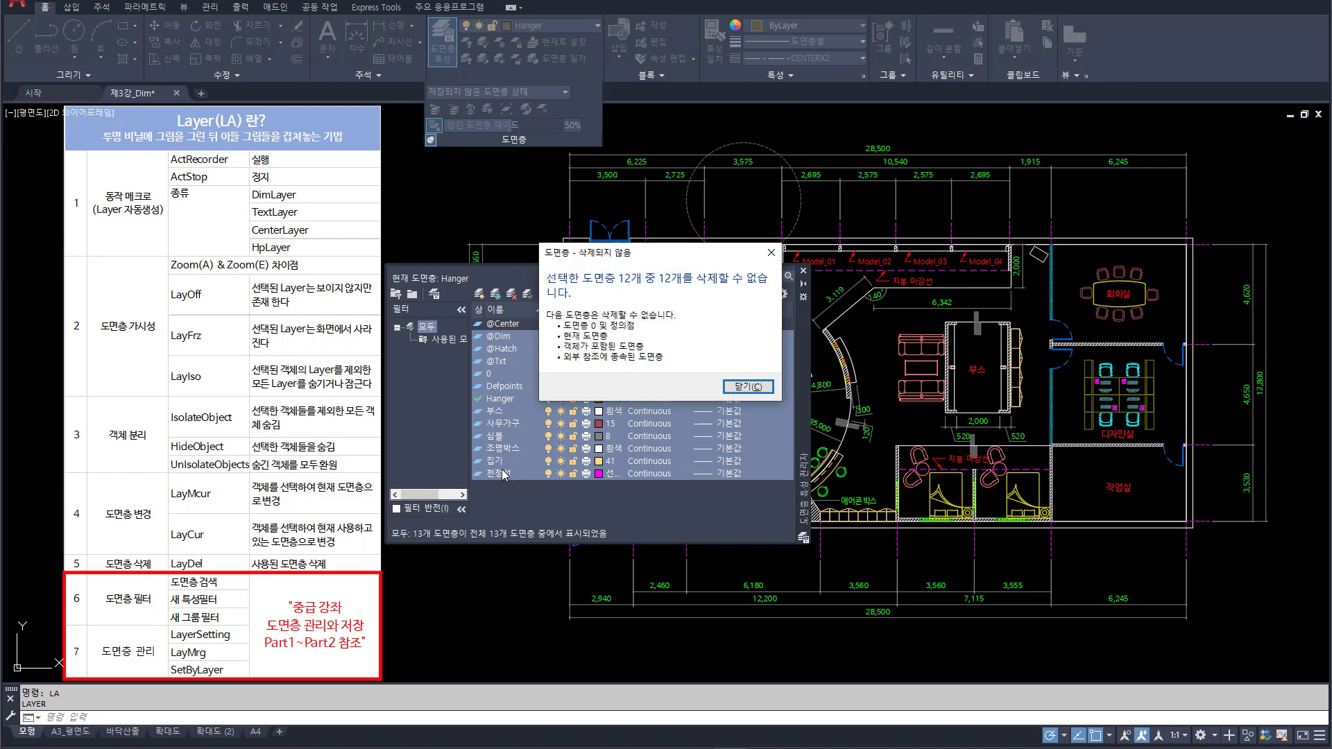
key("Return")
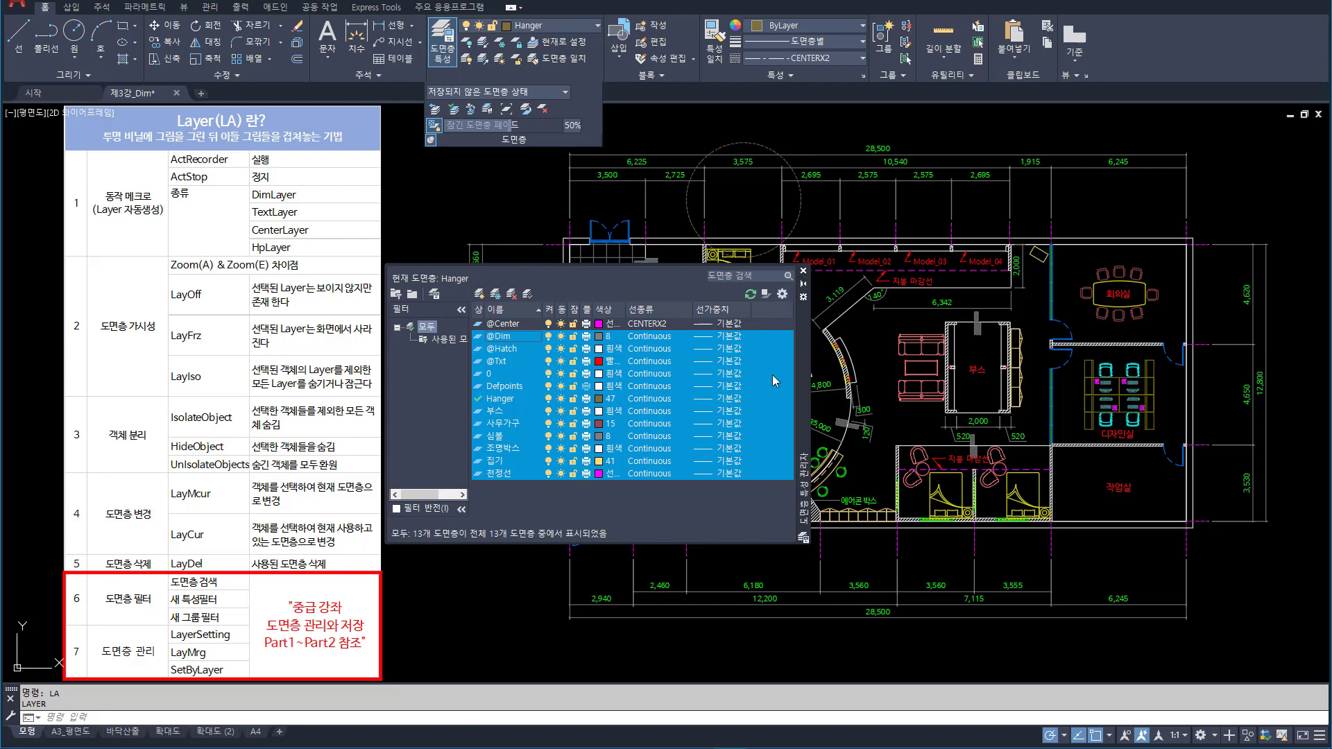
left_click(582, 511)
Step: Try LAYDEL on the 집기 layer by picking the furniture beside the central booth, then undo the deletion and cancel the command
type("laydel")
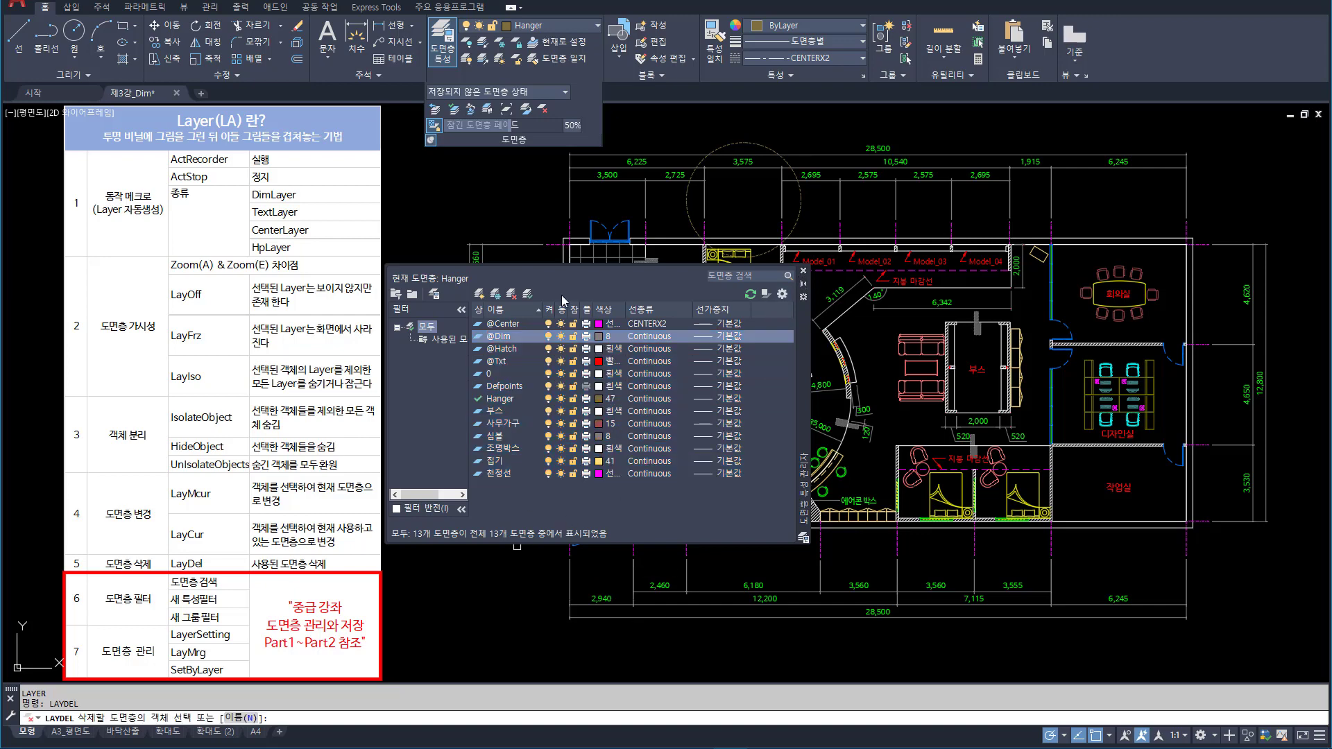
key("Return")
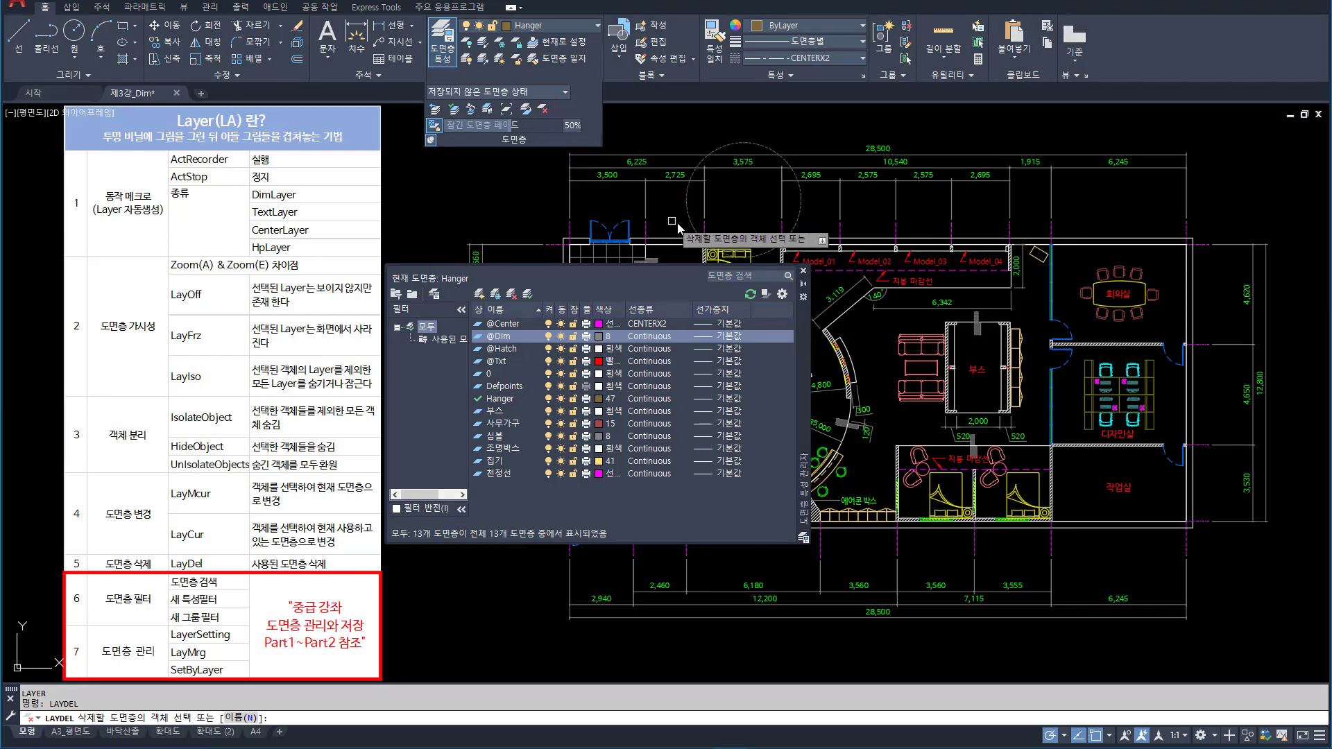
left_click(923, 392)
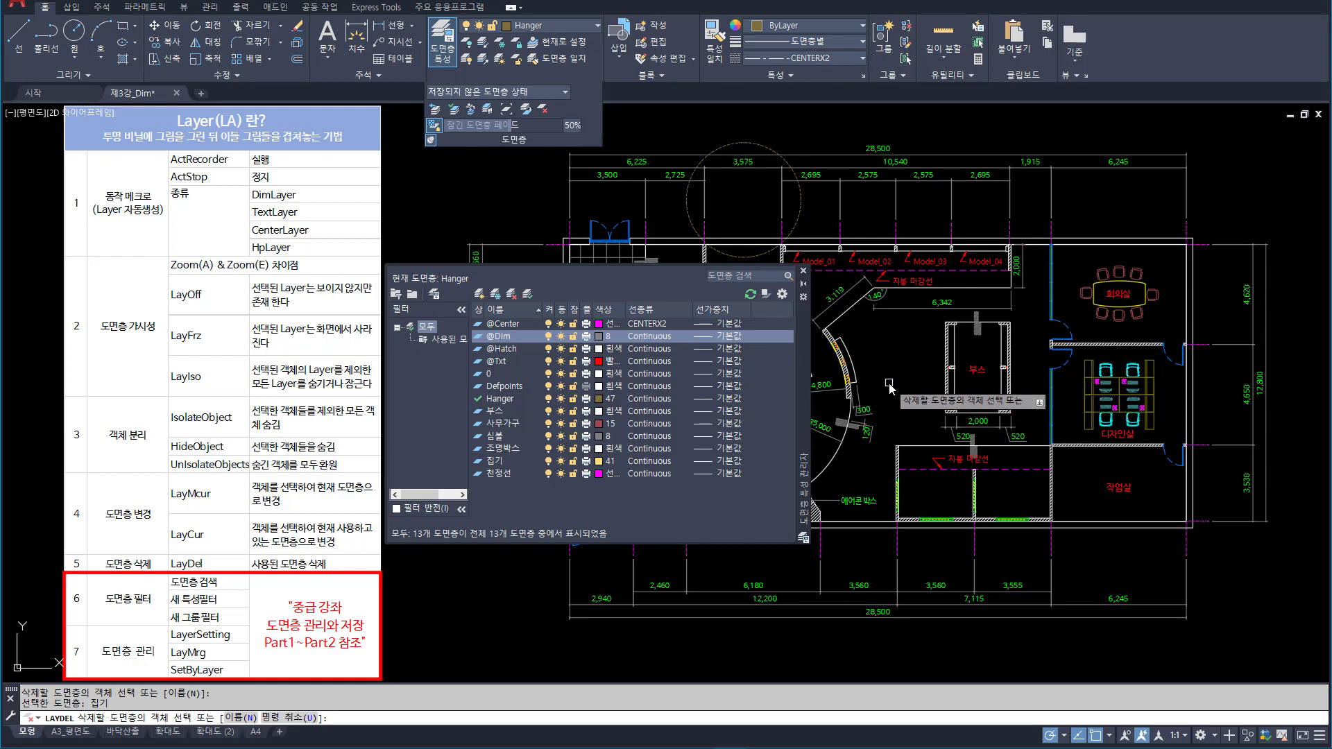
type("u")
key("Return")
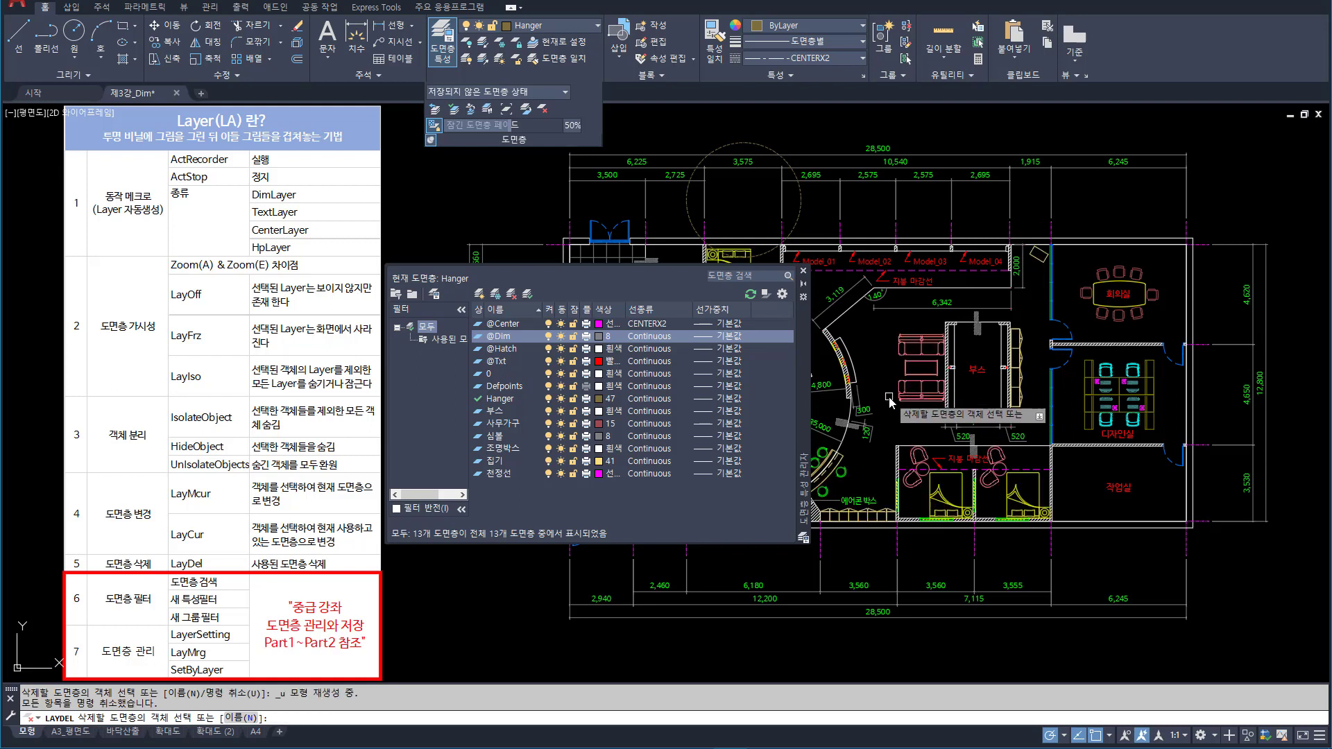
key("Escape")
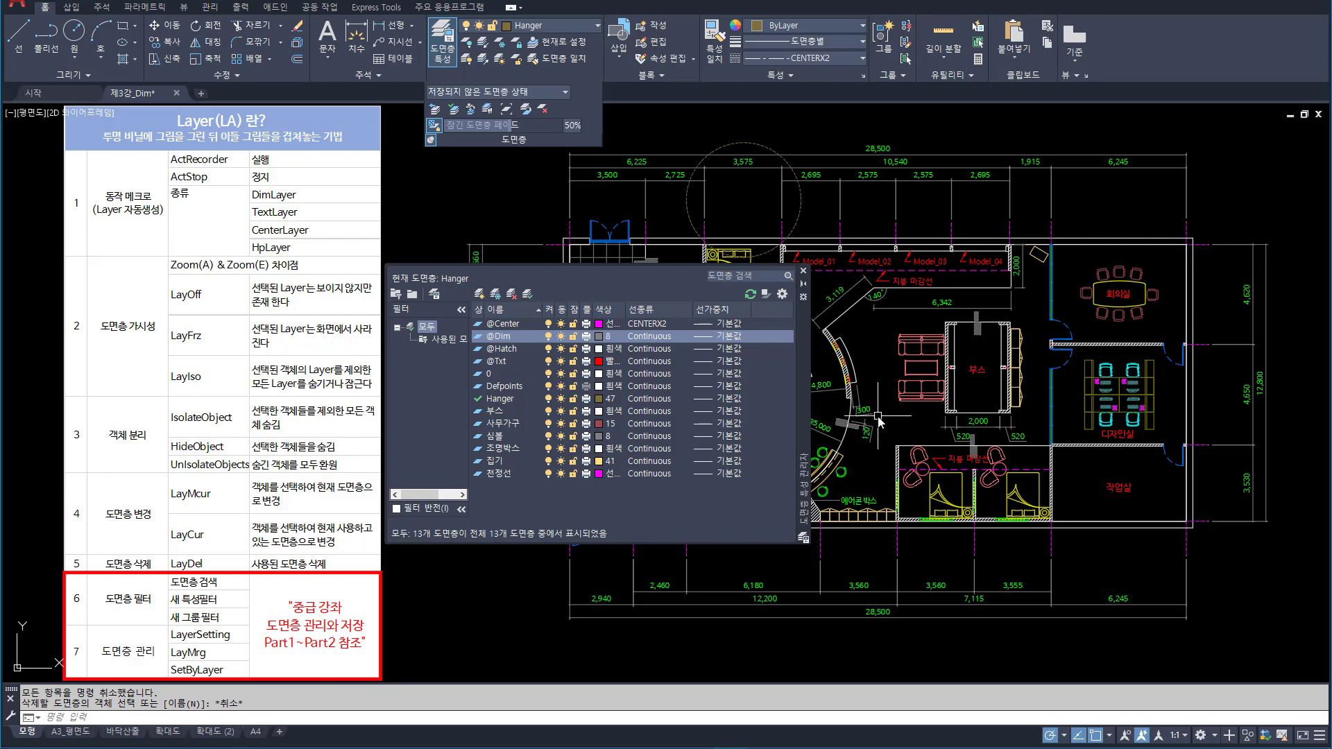
Step: Delete the Defpoints layer with LAYDEL by choosing it by name from the list of layers
type("LAYDEL")
key("Return")
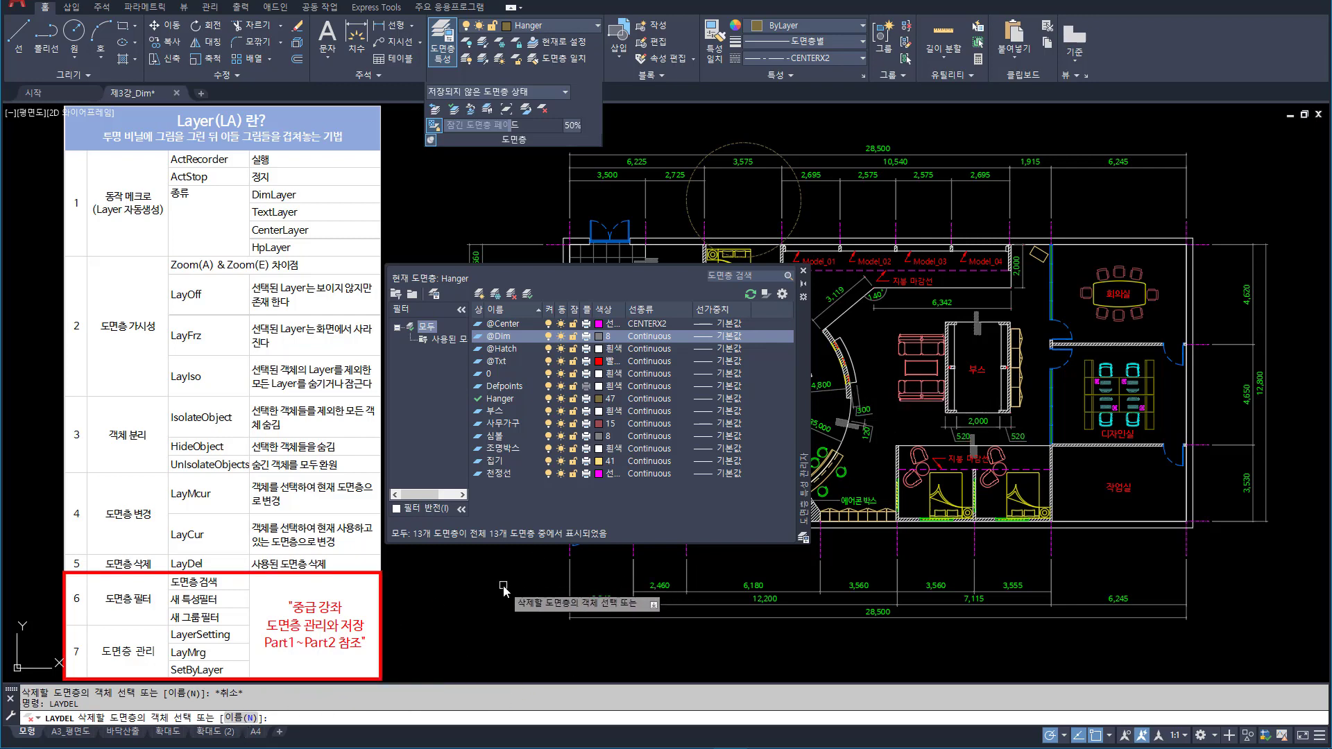
type("n")
key("Return")
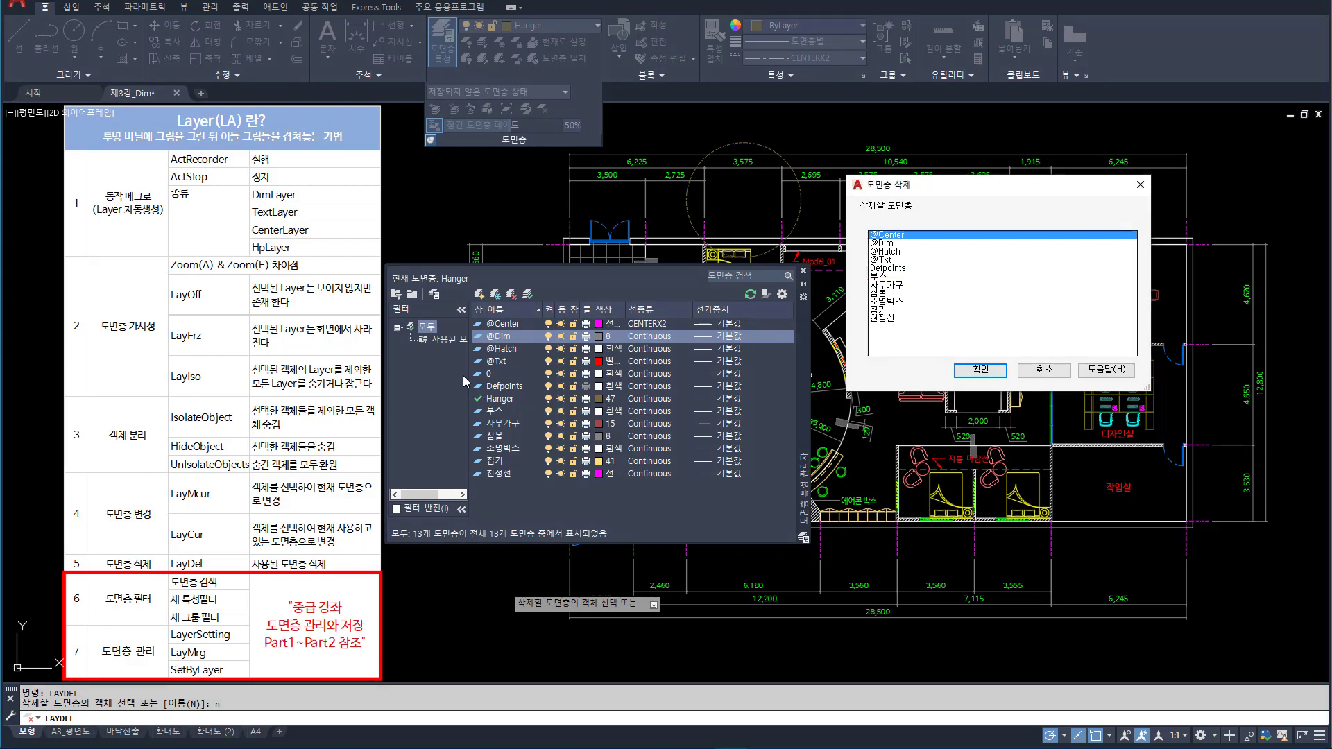
left_click_drag(463, 376, 678, 401)
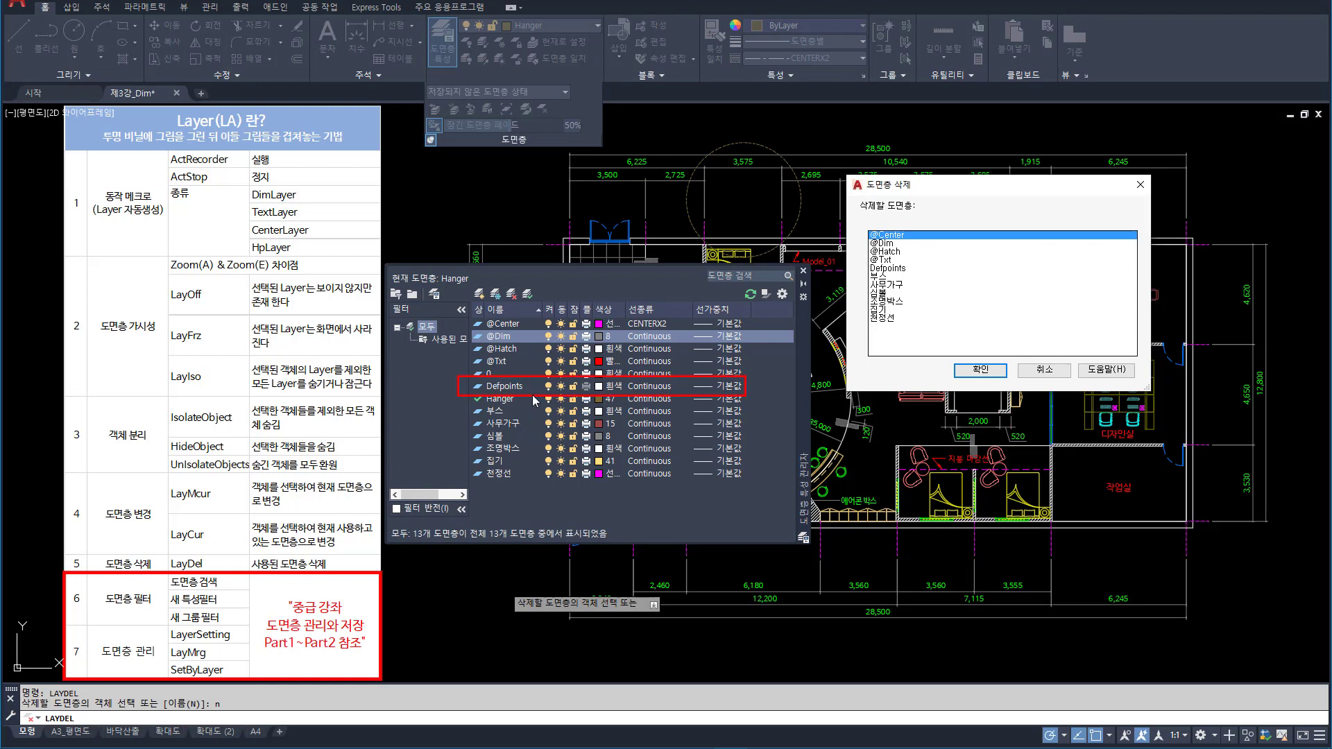
left_click(900, 270)
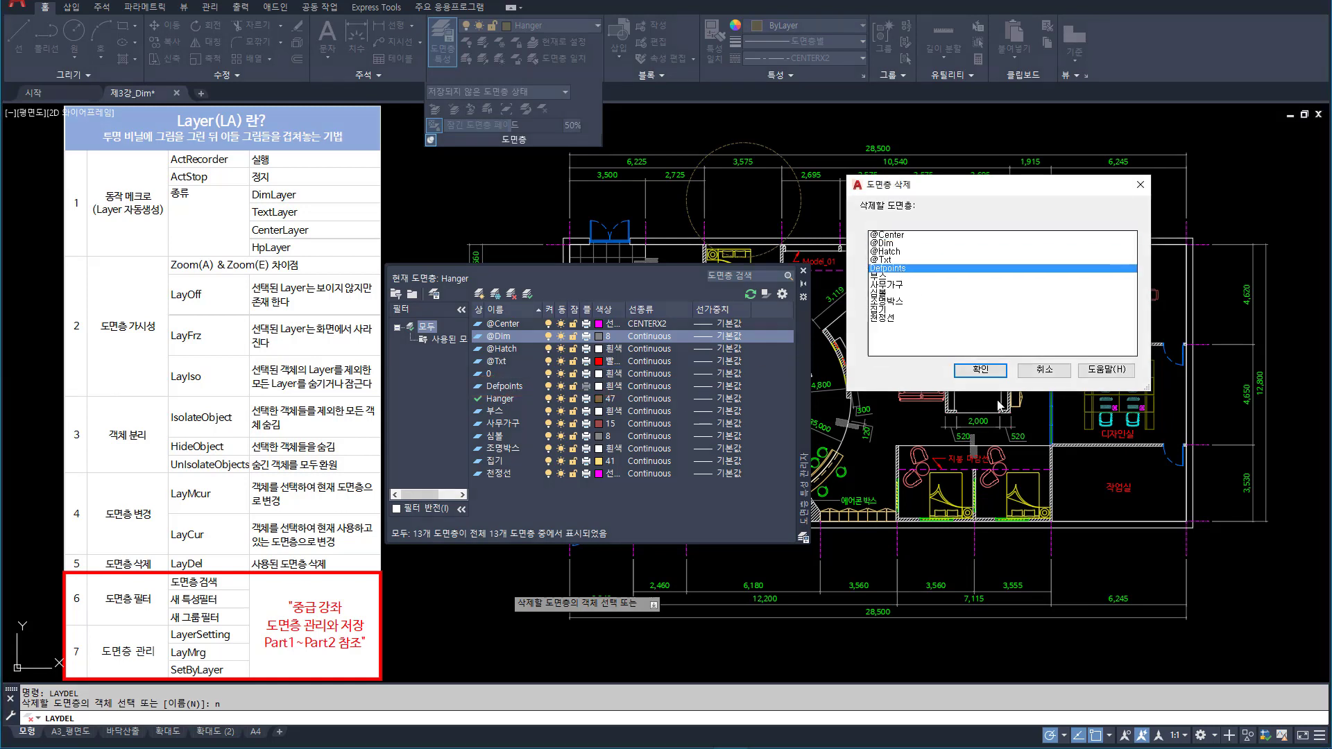
left_click(992, 370)
left_click(1032, 325)
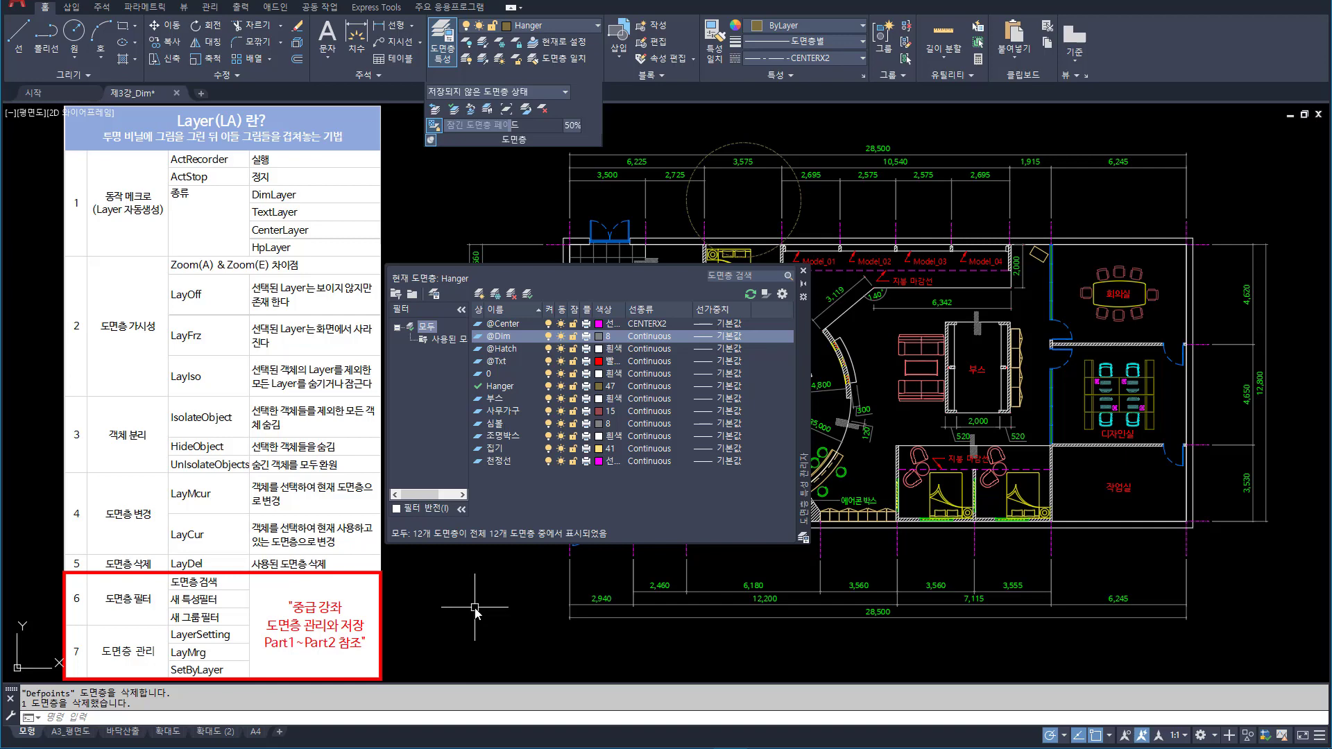
Step: Draw a short horizontal dimension with DIM in the empty area outside the floor plan's upper-left corner
type("dim")
key("Return")
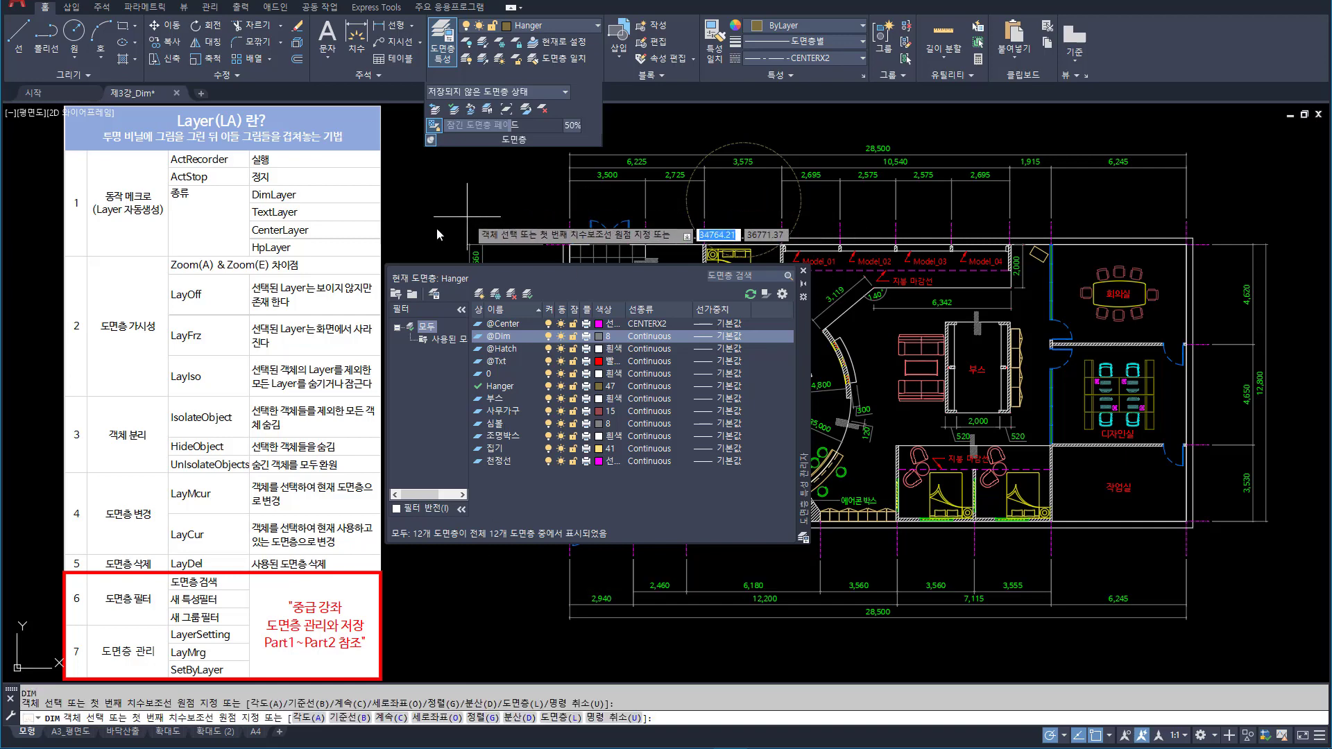
left_click(446, 214)
left_click(486, 214)
left_click(487, 196)
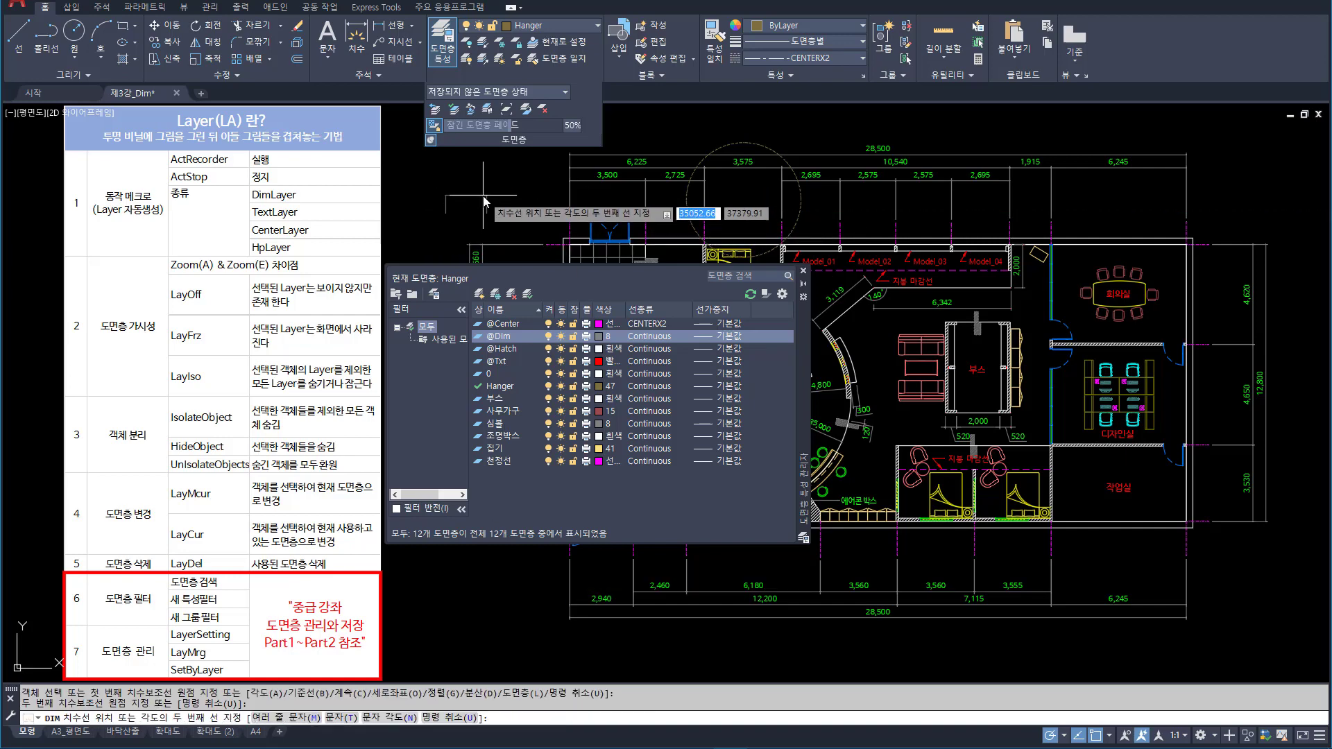
key("Return")
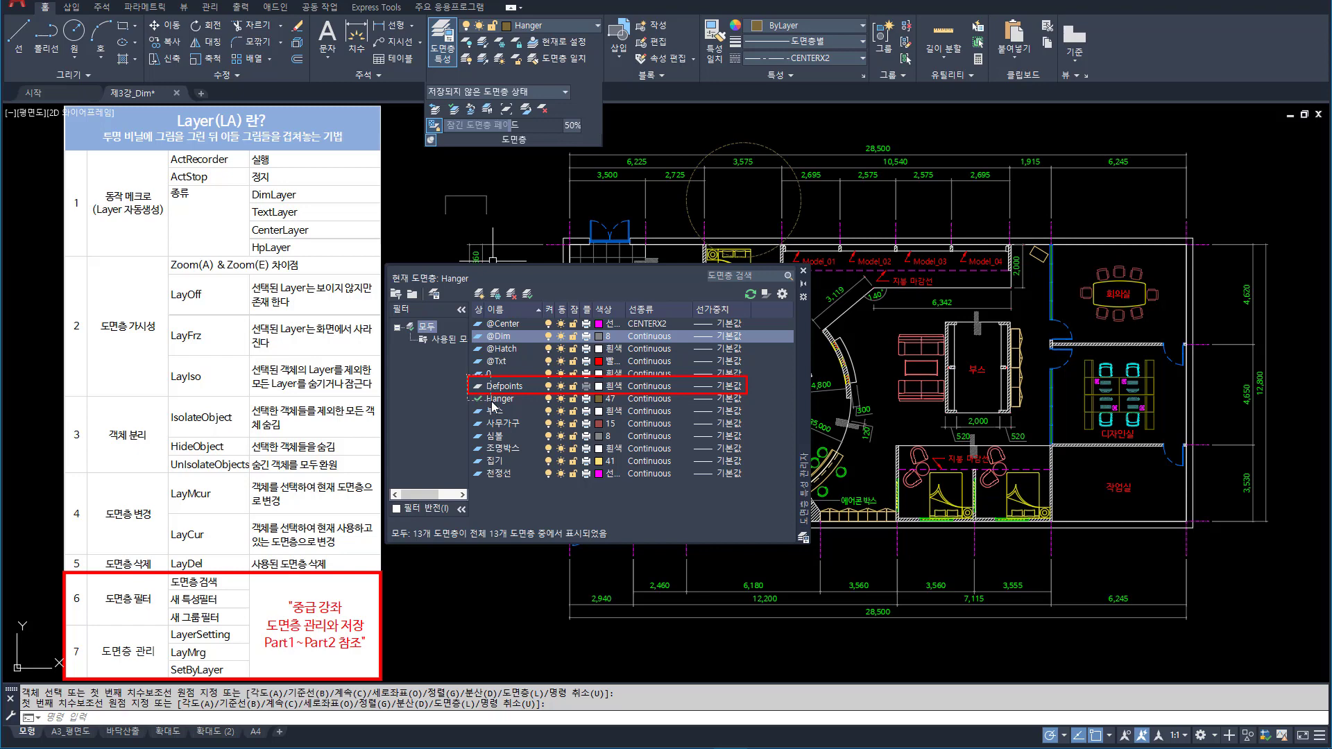
Step: Select the short dimension outside the floor plan's upper-left corner and examine its layer and definition points
left_click(518, 215)
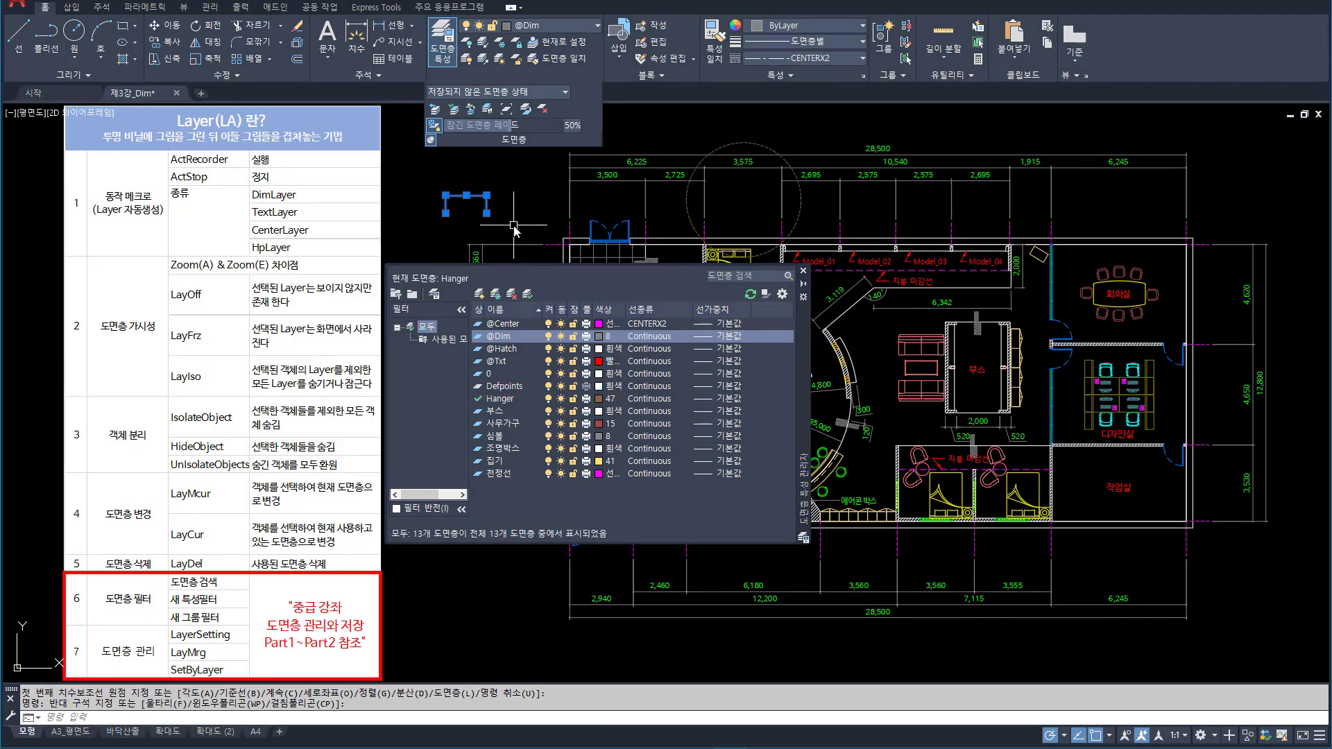
left_click(541, 250)
left_click(420, 163)
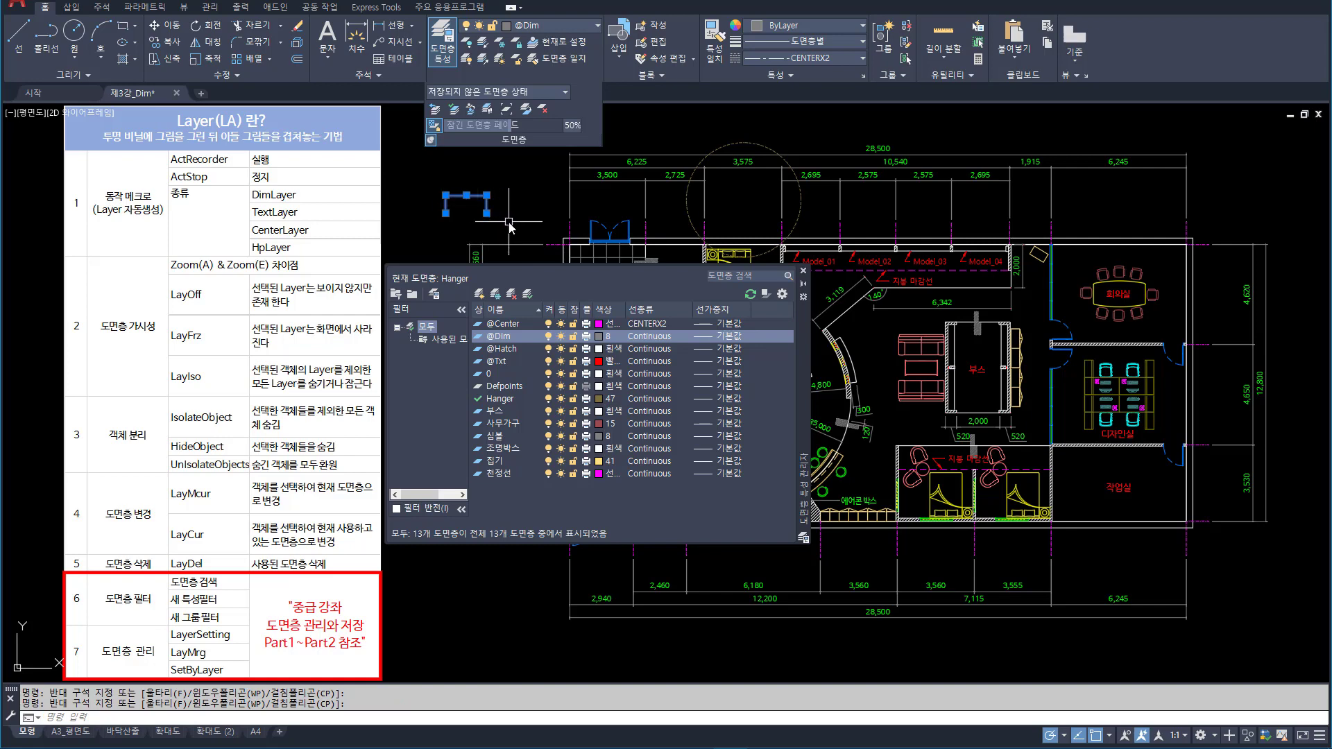
key("Escape")
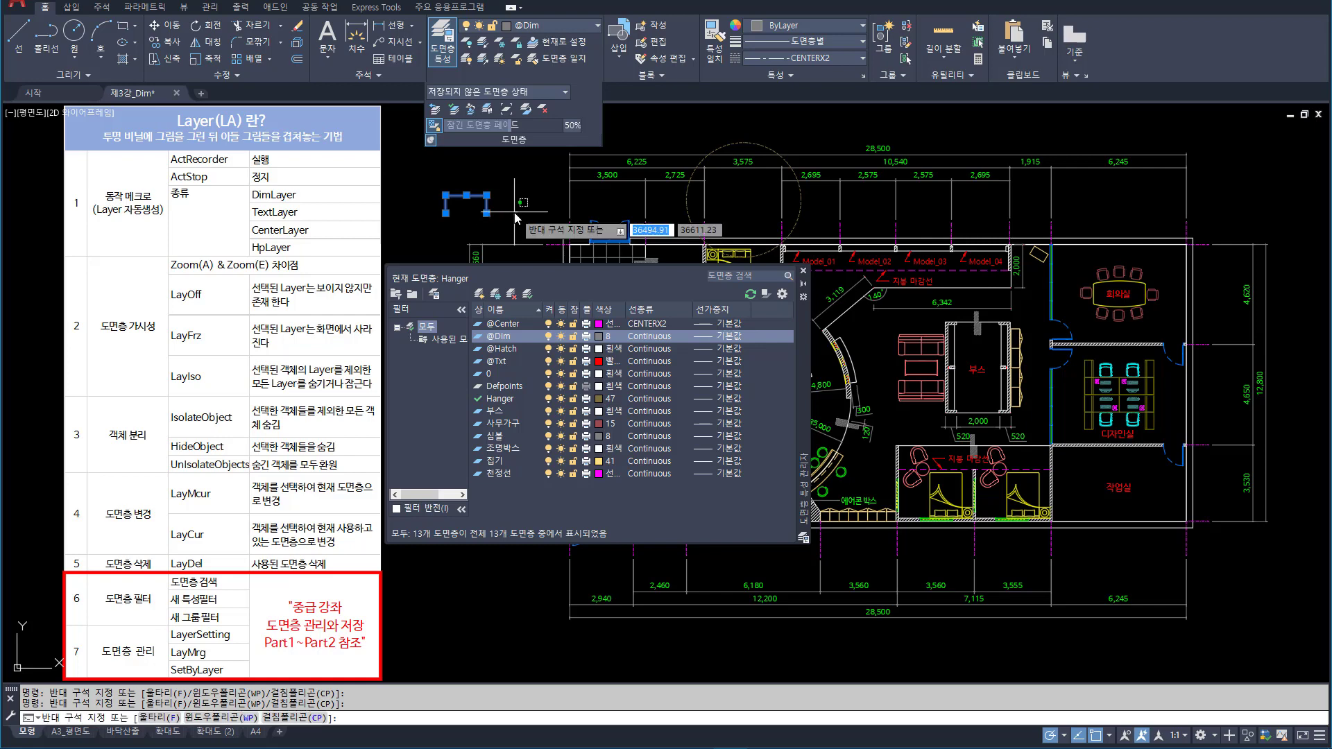